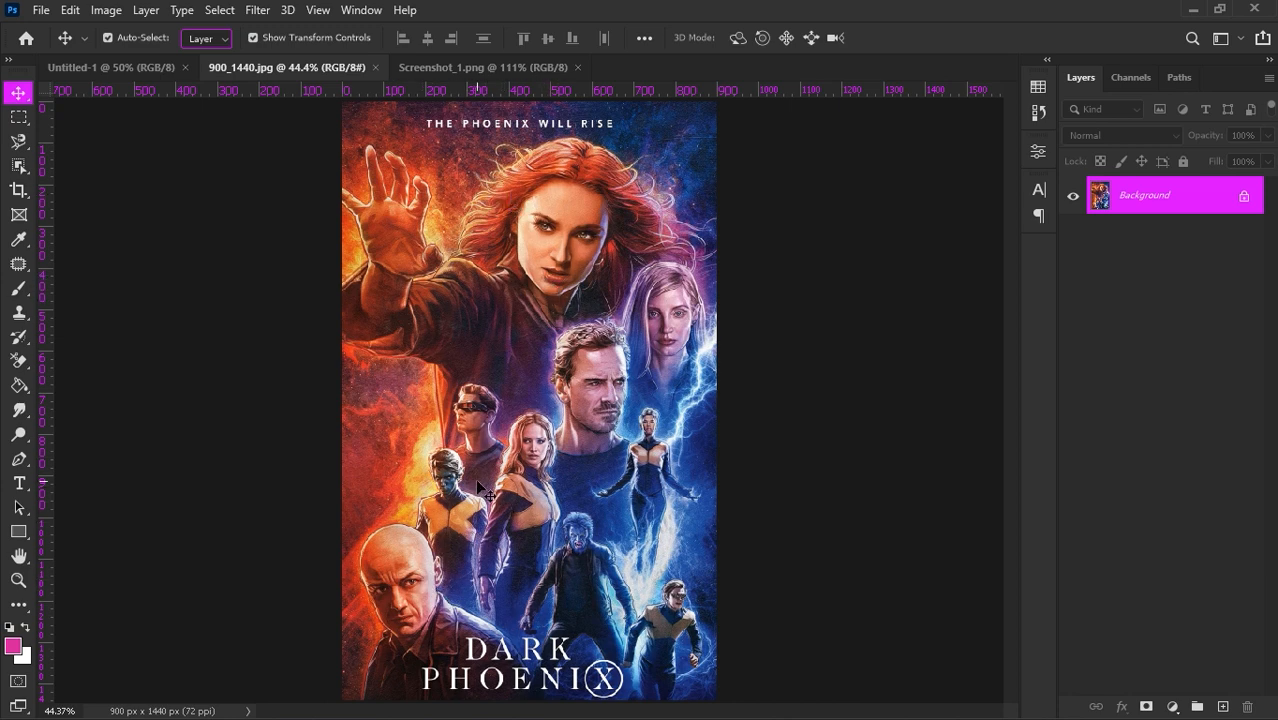
- View the Screenshot_1.png sample, then activate the Brush tool and switch to the Untitled-1 document
left_click(470, 67)
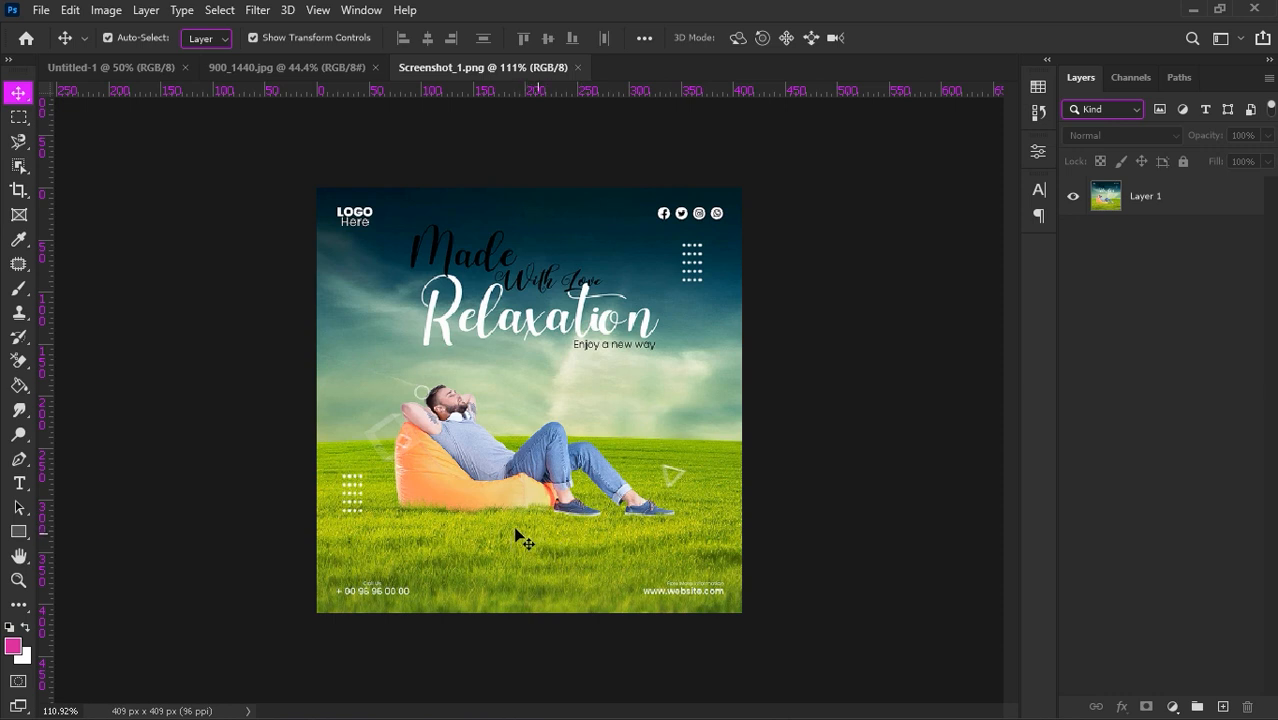
scroll(468, 515, "up", 1)
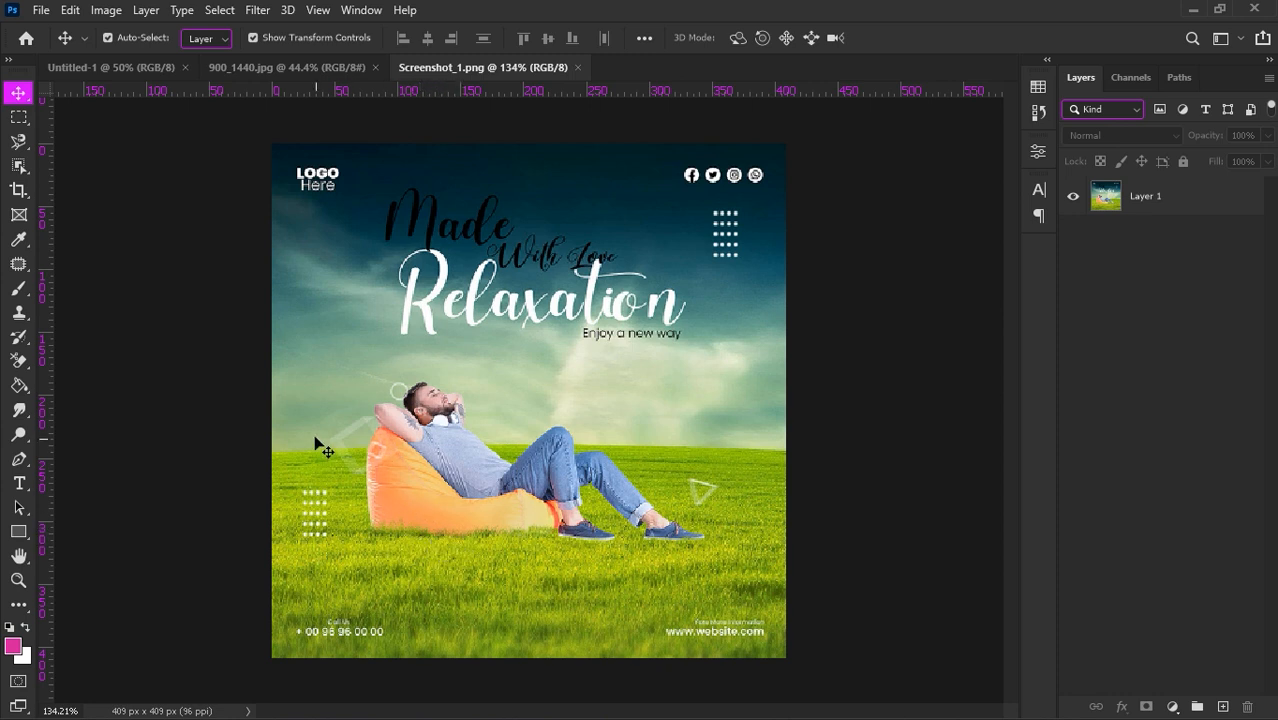
left_click(19, 290)
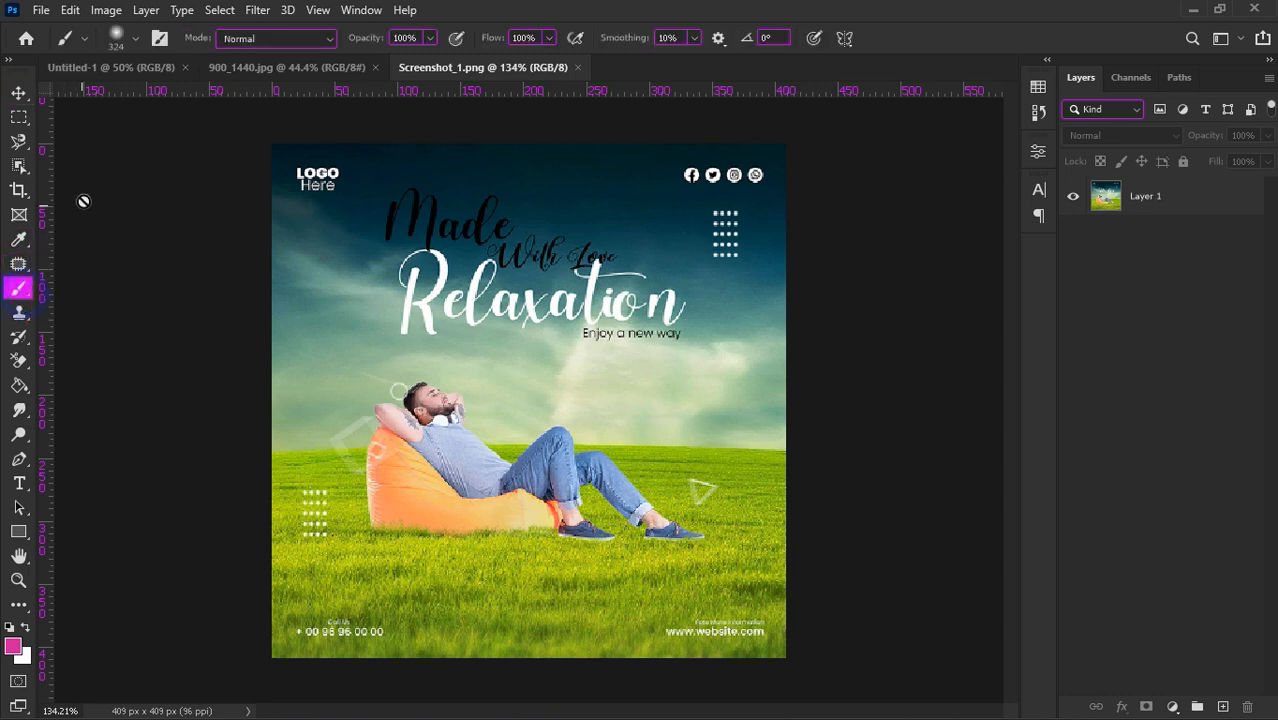
key("ctrl+Tab")
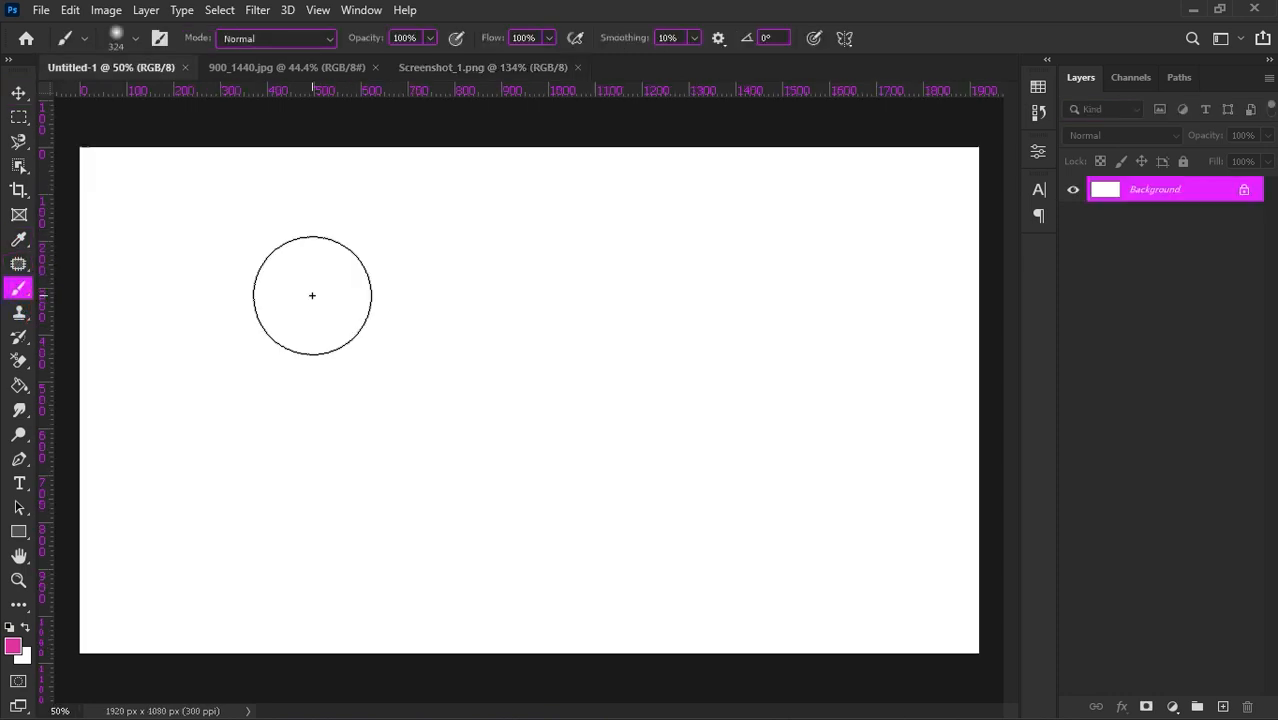
- Look through the brush presets already installed, from General Brushes to the Special Effects Brushes
right_click(311, 296)
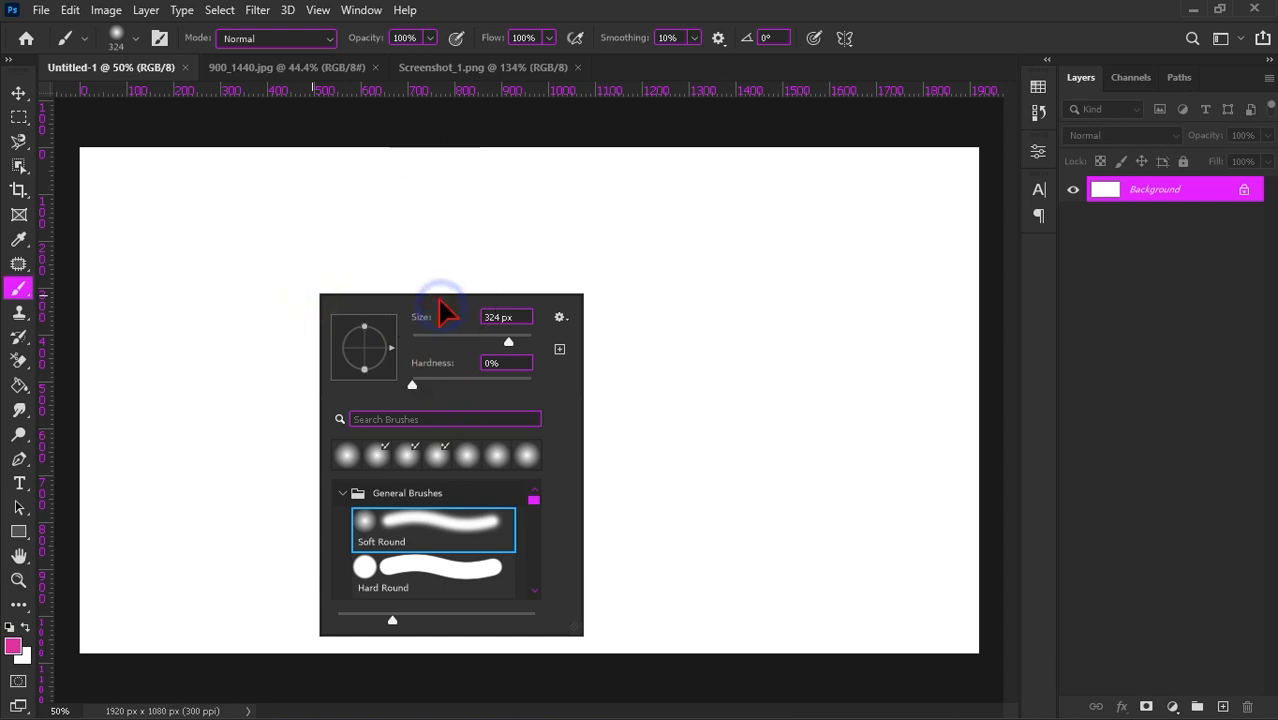
scroll(490, 512, "down", 3)
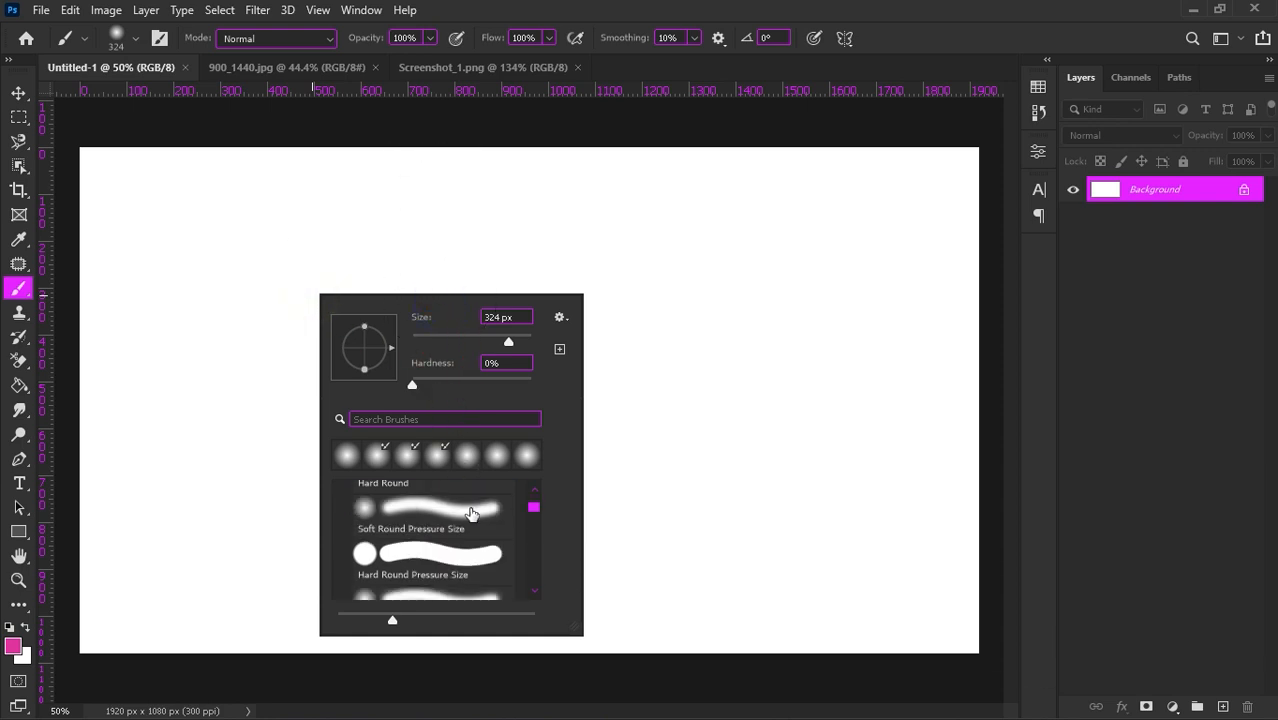
scroll(459, 531, "down", 8)
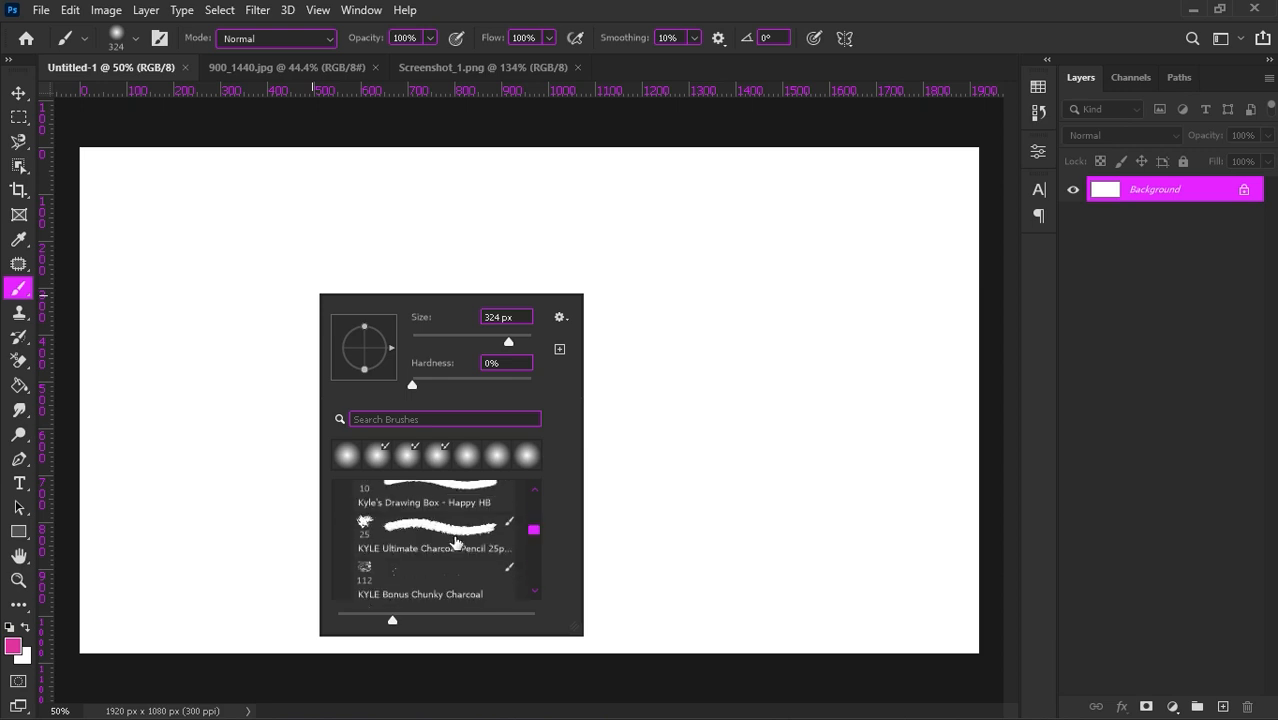
scroll(453, 543, "down", 10)
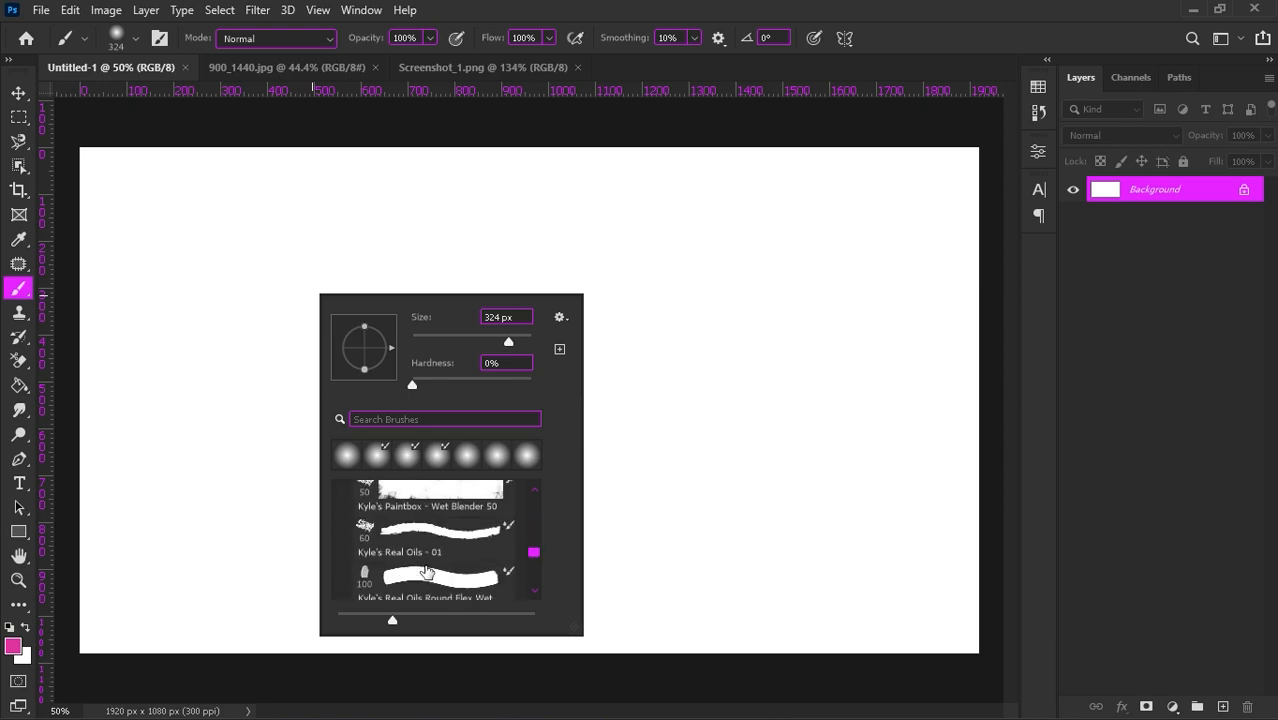
scroll(426, 571, "down", 6)
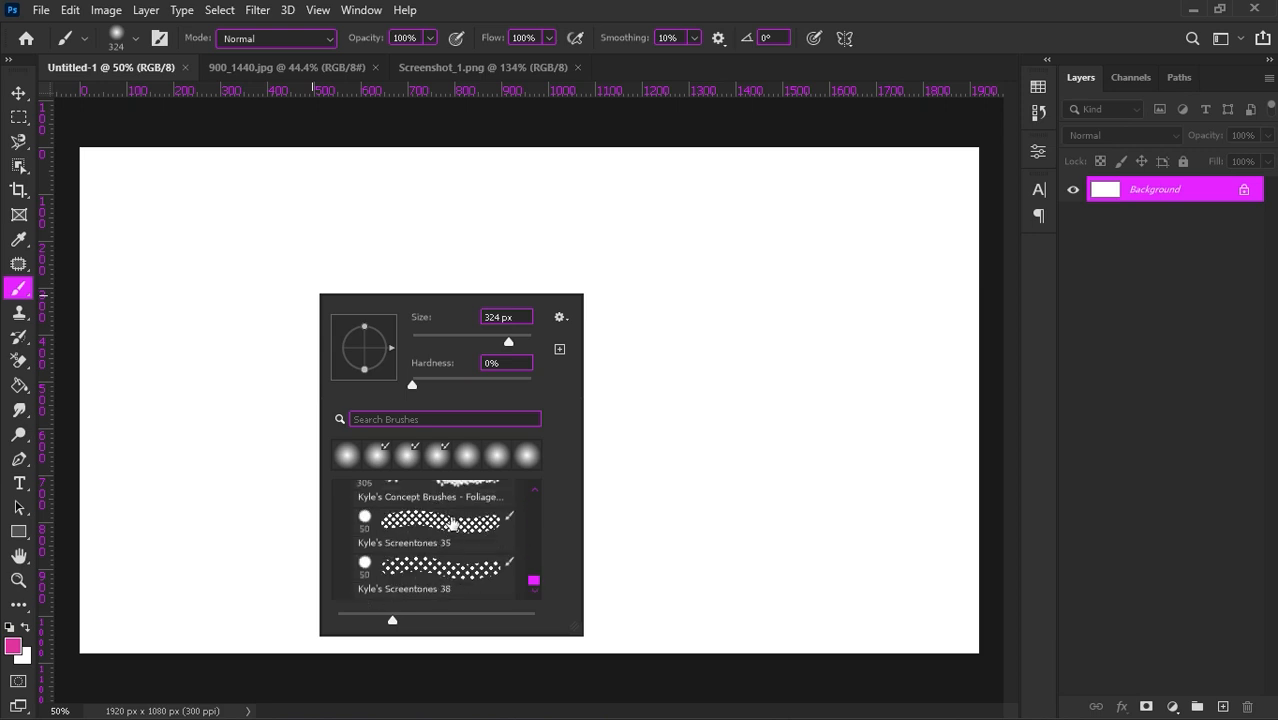
scroll(452, 523, "up", 6)
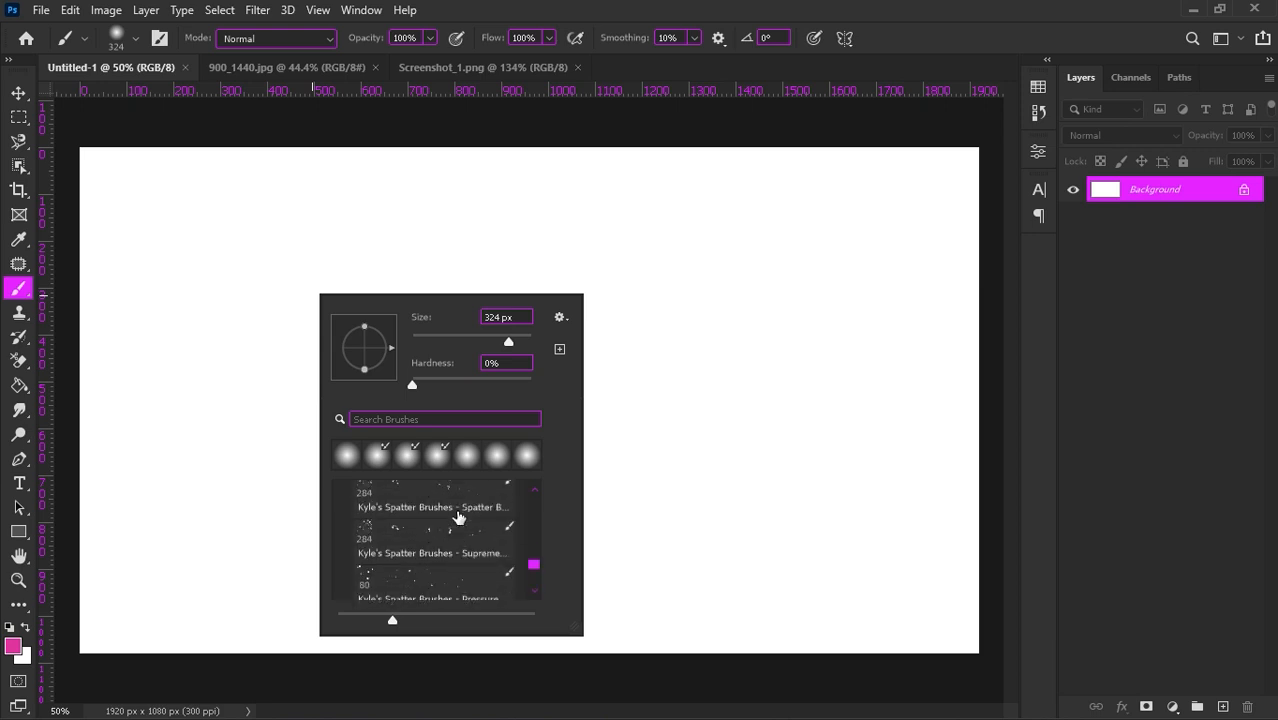
scroll(458, 516, "up", 1)
scroll(458, 516, "up", 3)
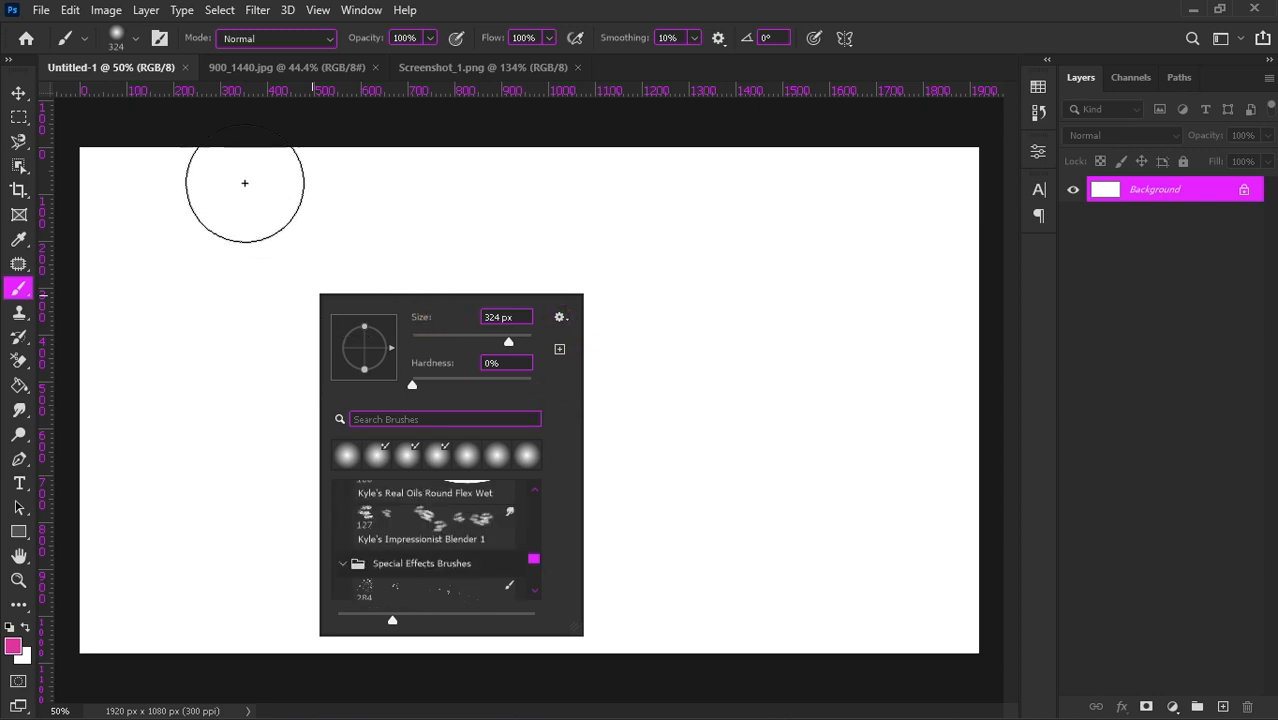
left_click(114, 36)
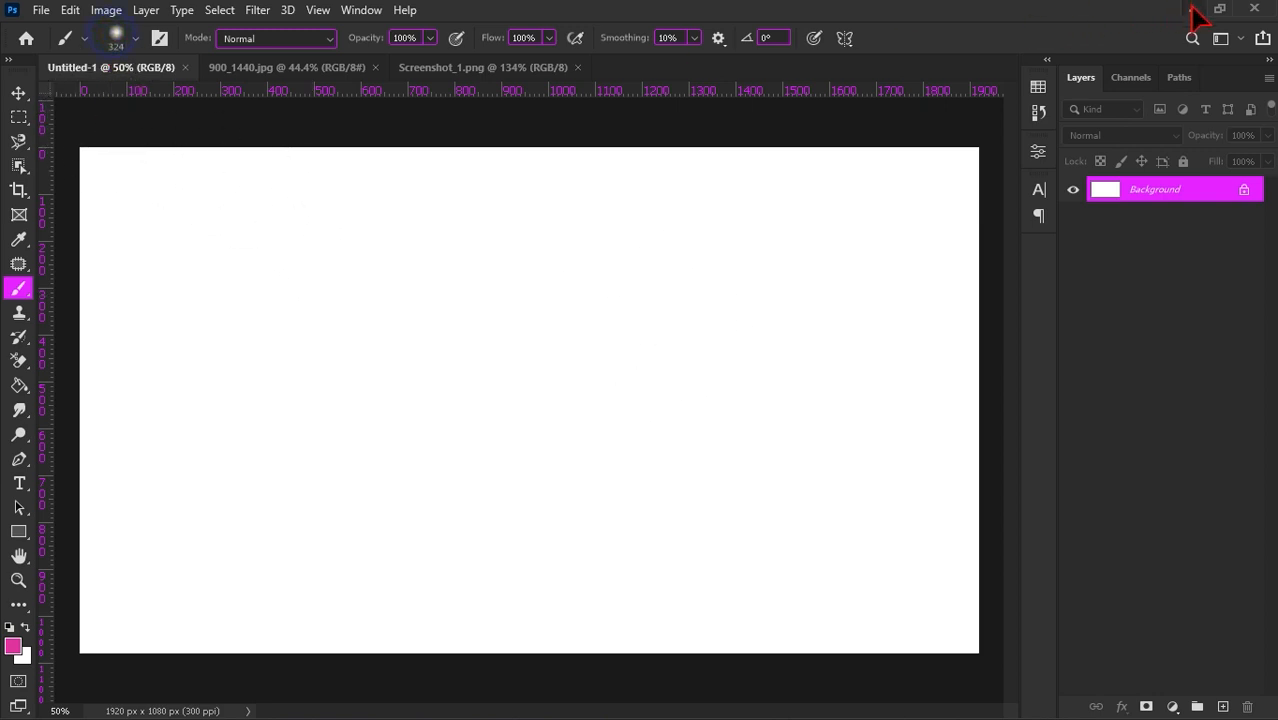
- Switch to the desktop, open the 20 Grass Silhouette PS Brushes folder and load the 20 Grass Brushes ABR file into Photoshop
left_click(1193, 10)
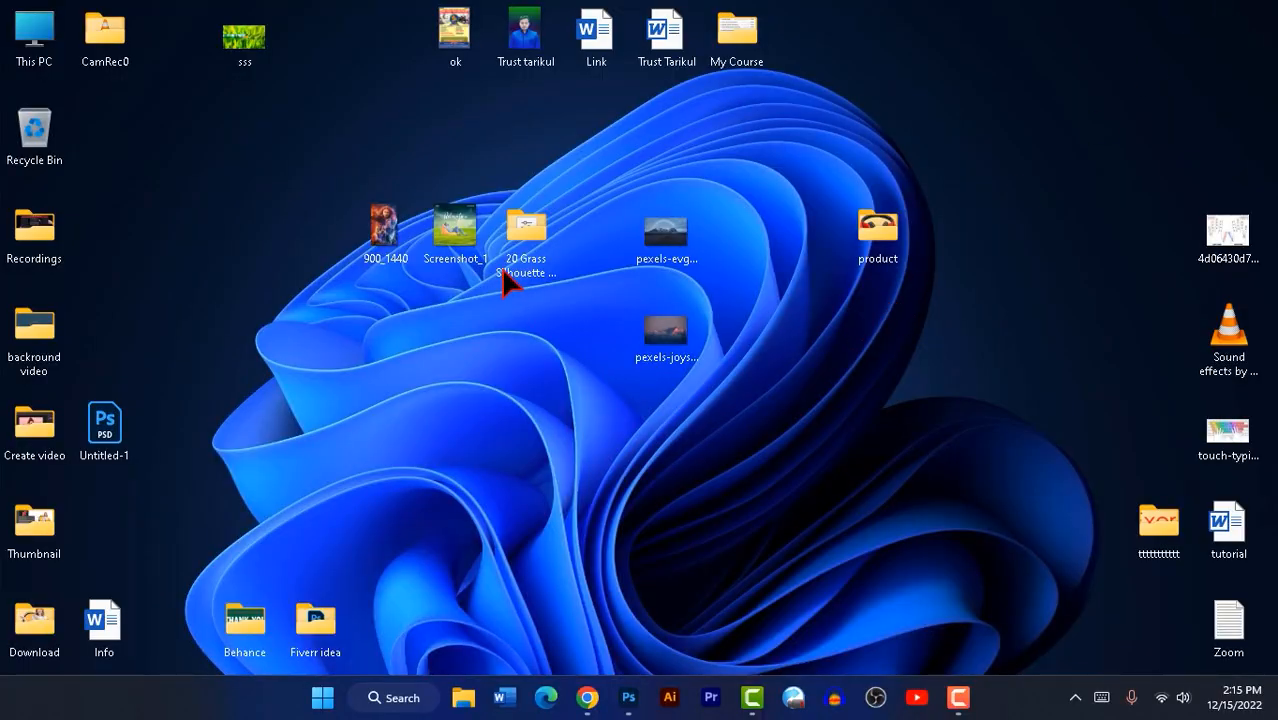
left_click_drag(510, 268, 248, 170)
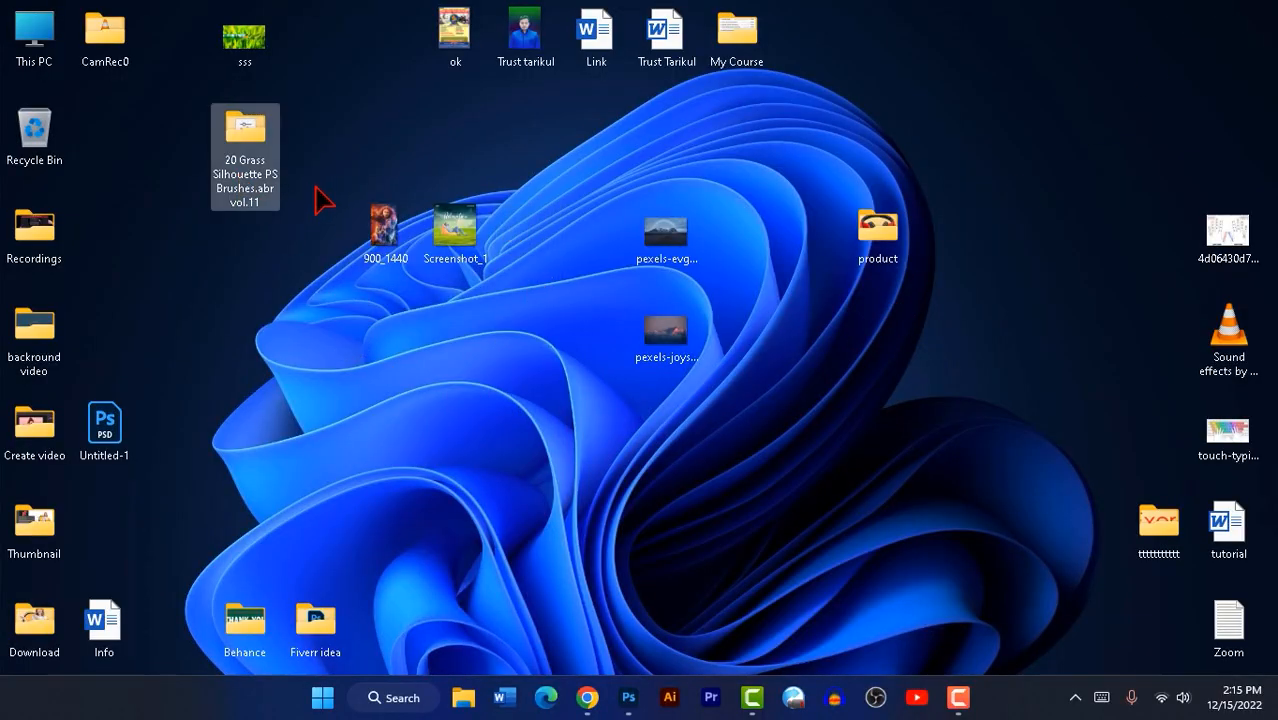
double_click(249, 178)
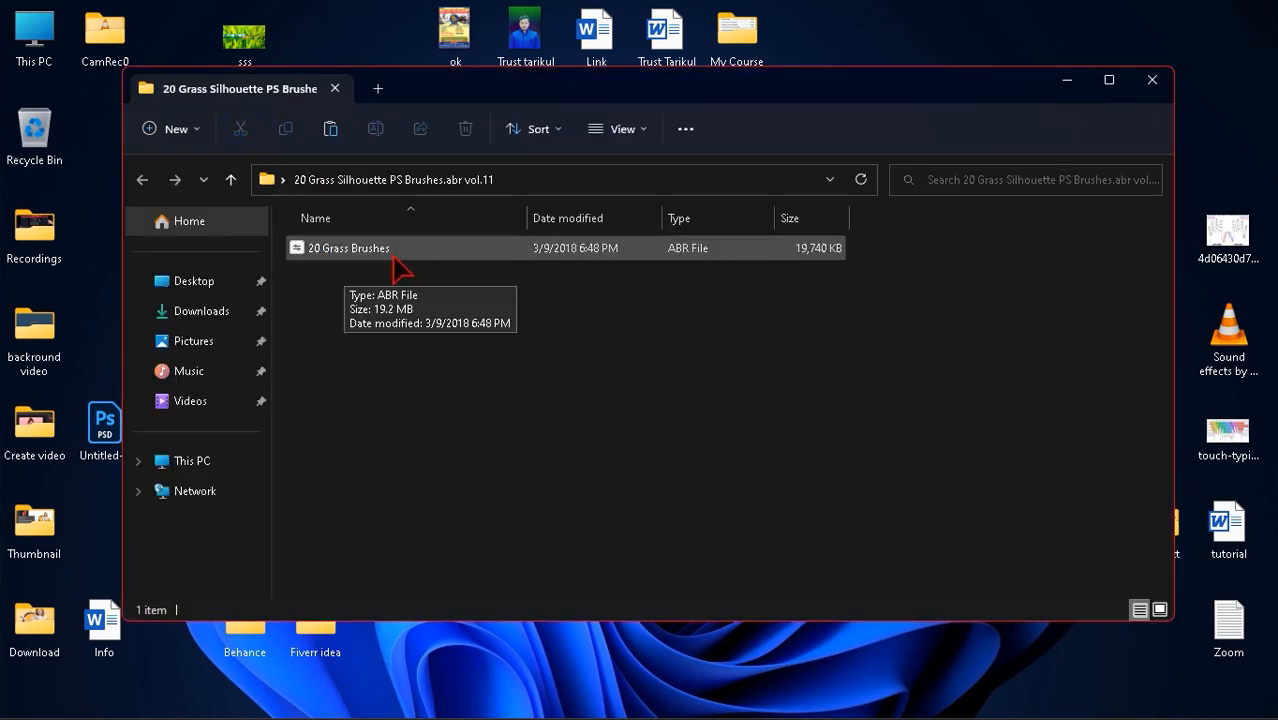
left_click(391, 253)
double_click(391, 253)
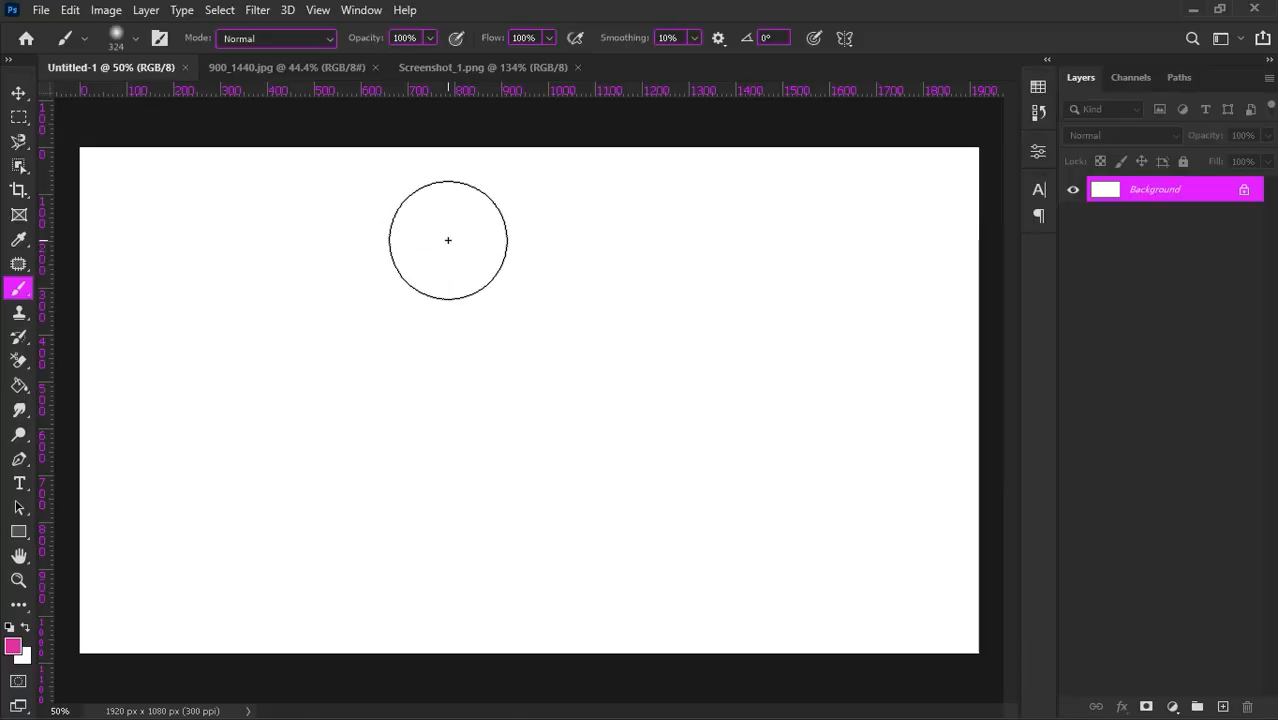
- Close the File Explorer window of the grass brush folder and return to the Untitled-1 document in Photoshop
left_click(1193, 9)
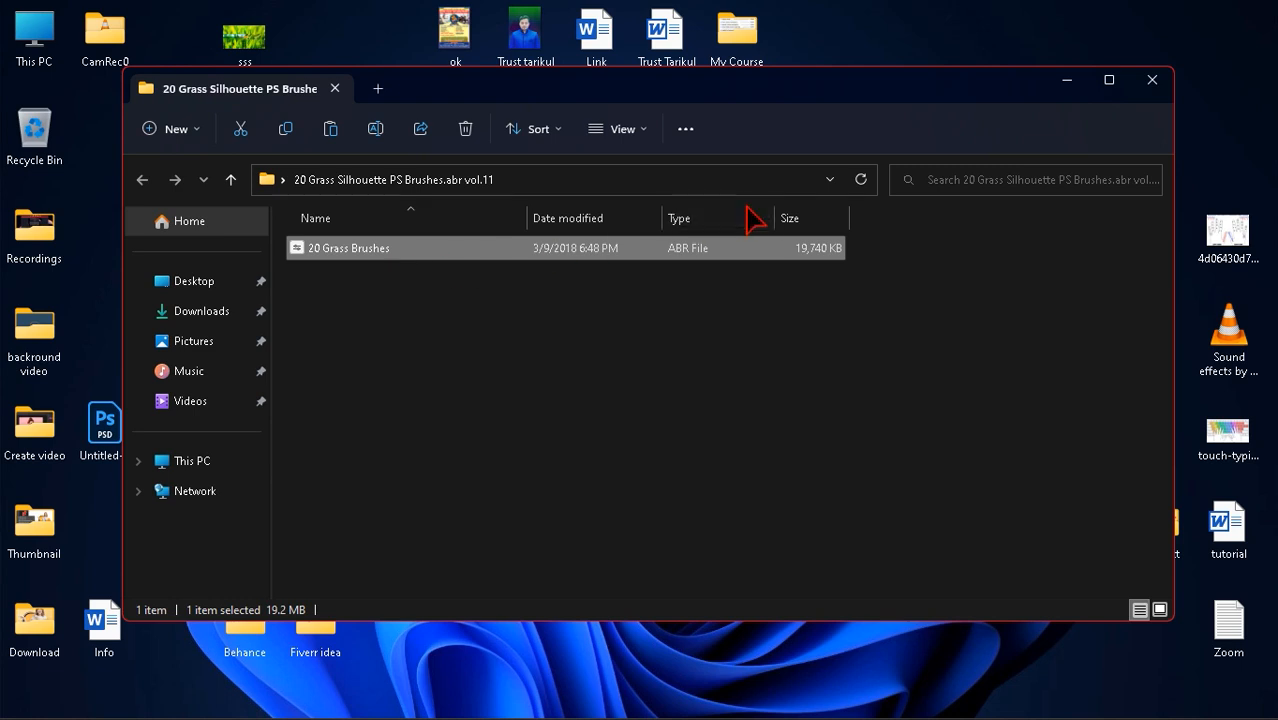
left_click(1155, 80)
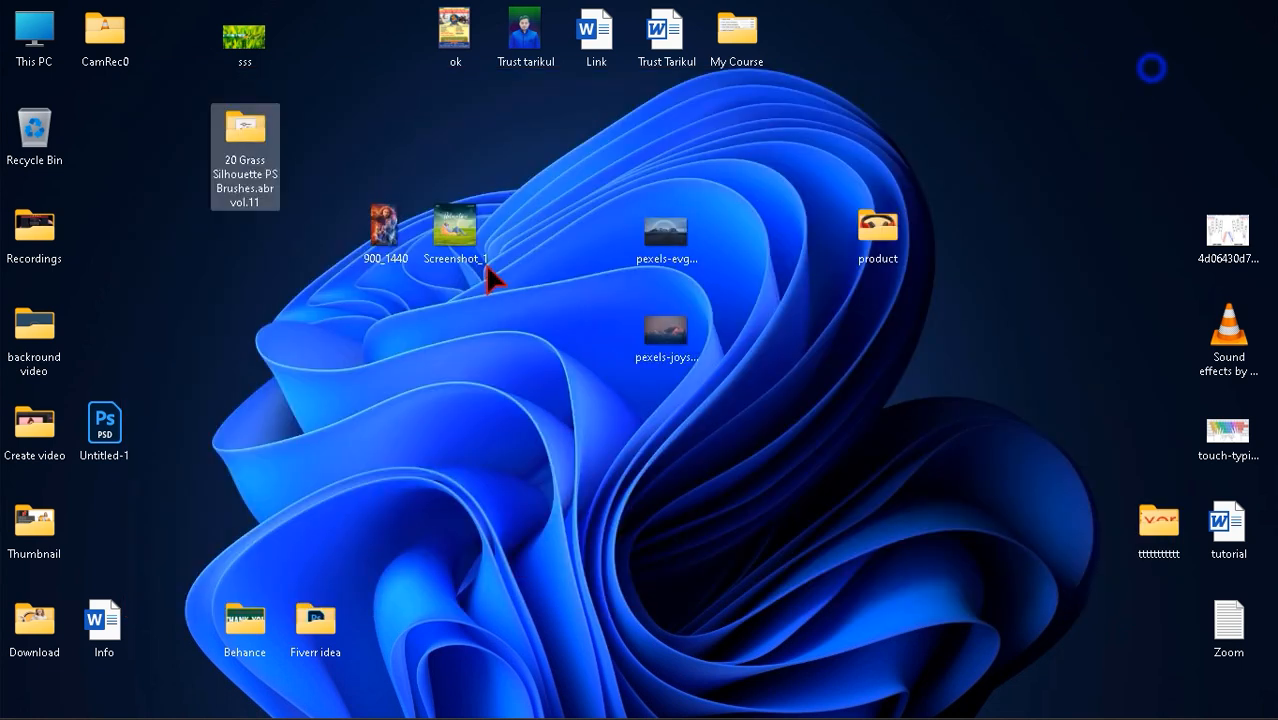
mouse_move(700, 716)
left_click(632, 702)
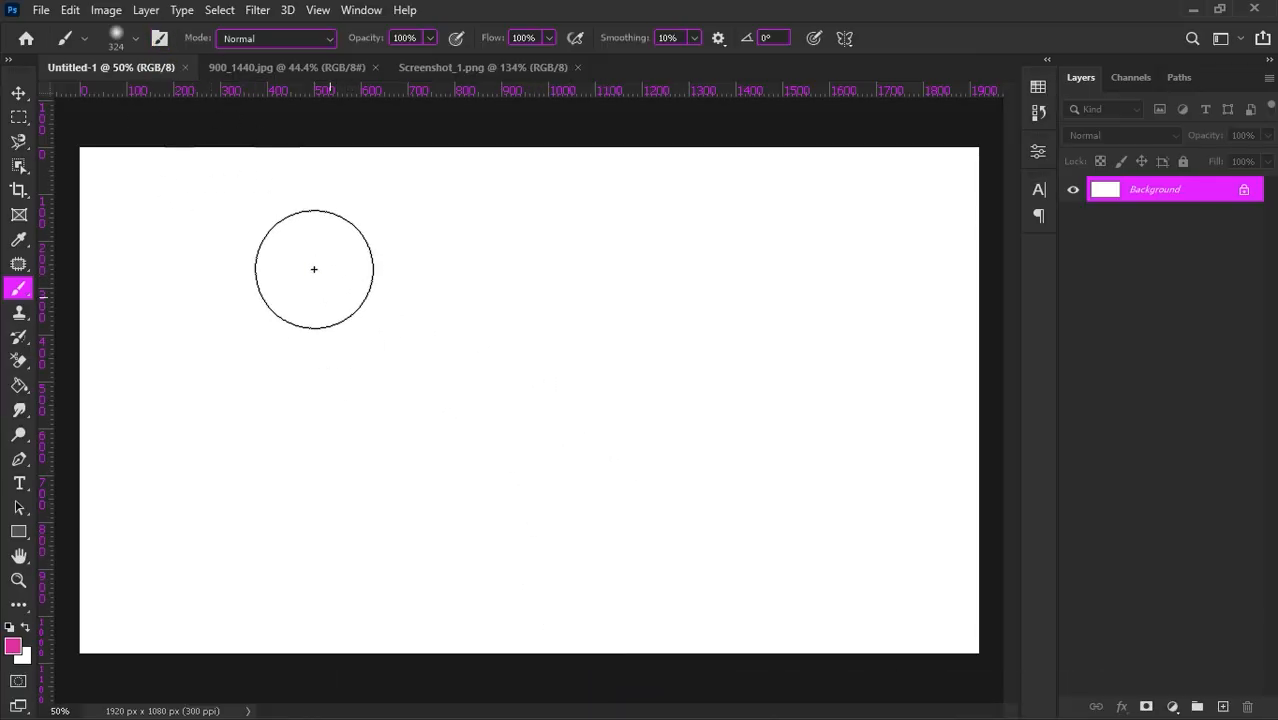
- Expand the 20 Grass Brushes group in the brush presets and choose the Grass 7 brush
right_click(316, 265)
scroll(540, 470, "down", 2)
scroll(541, 478, "down", 4)
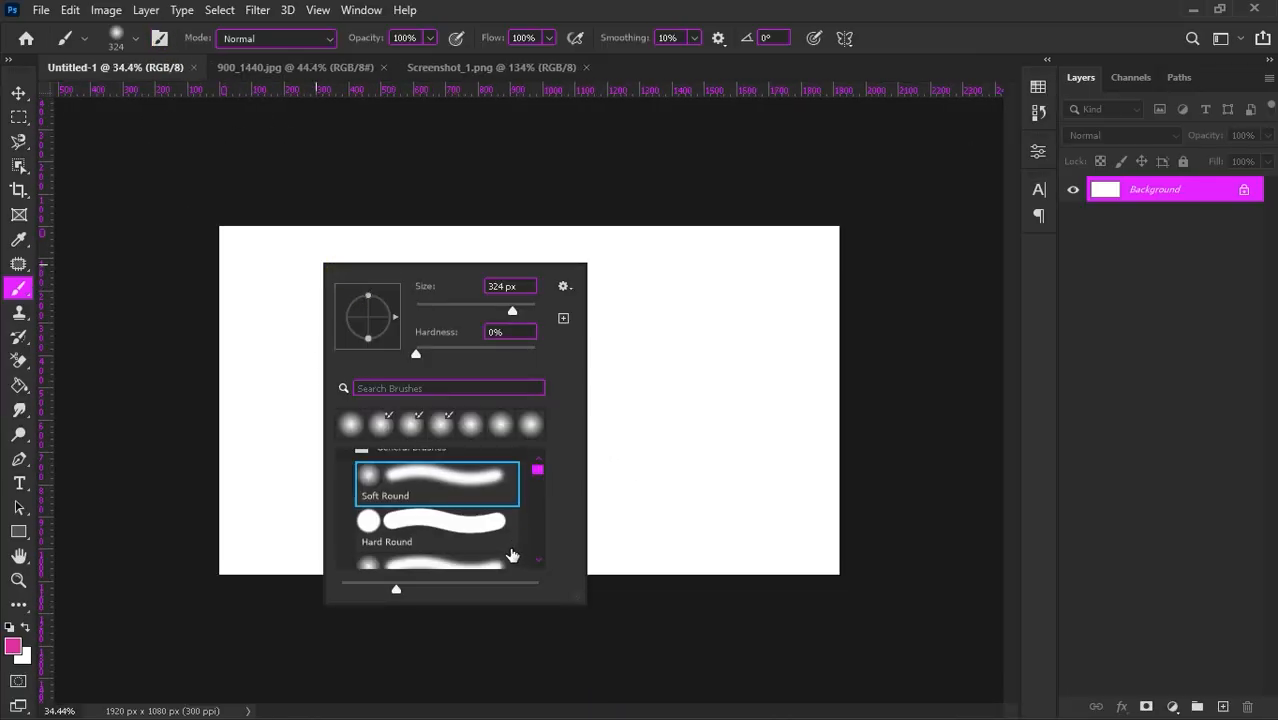
scroll(479, 517, "down", 8)
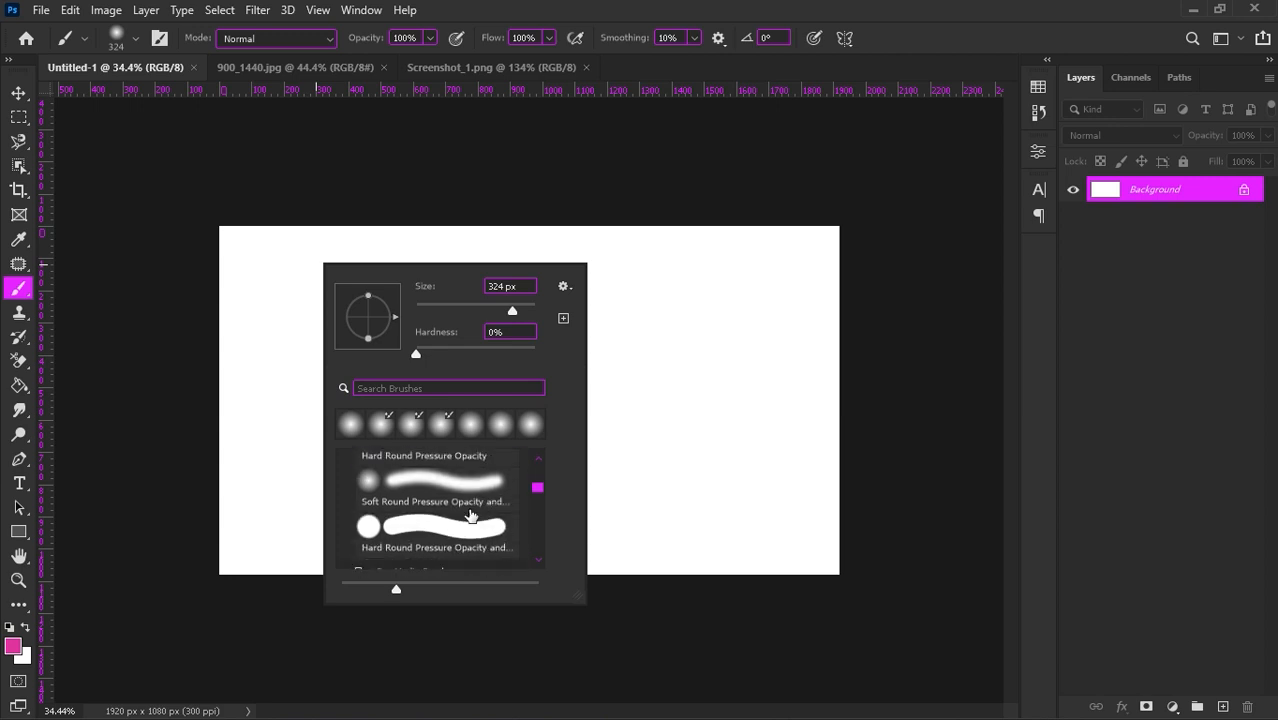
scroll(463, 519, "down", 8)
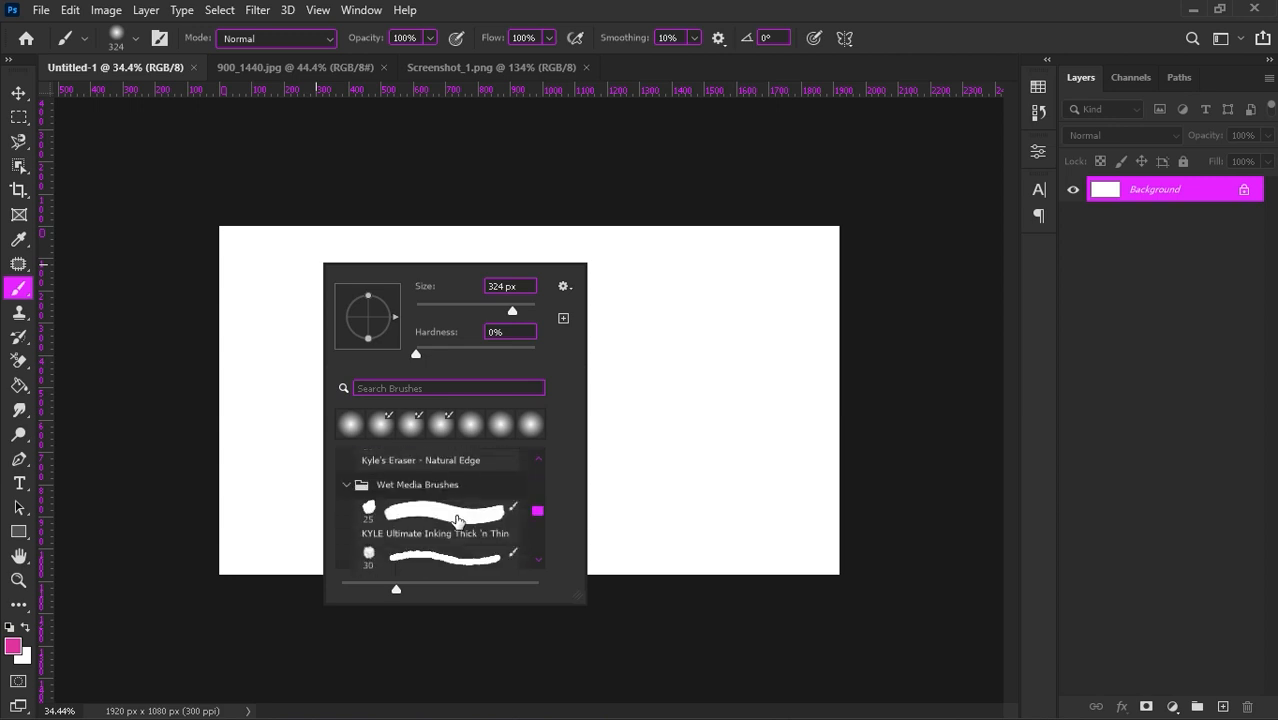
scroll(452, 526, "down", 5)
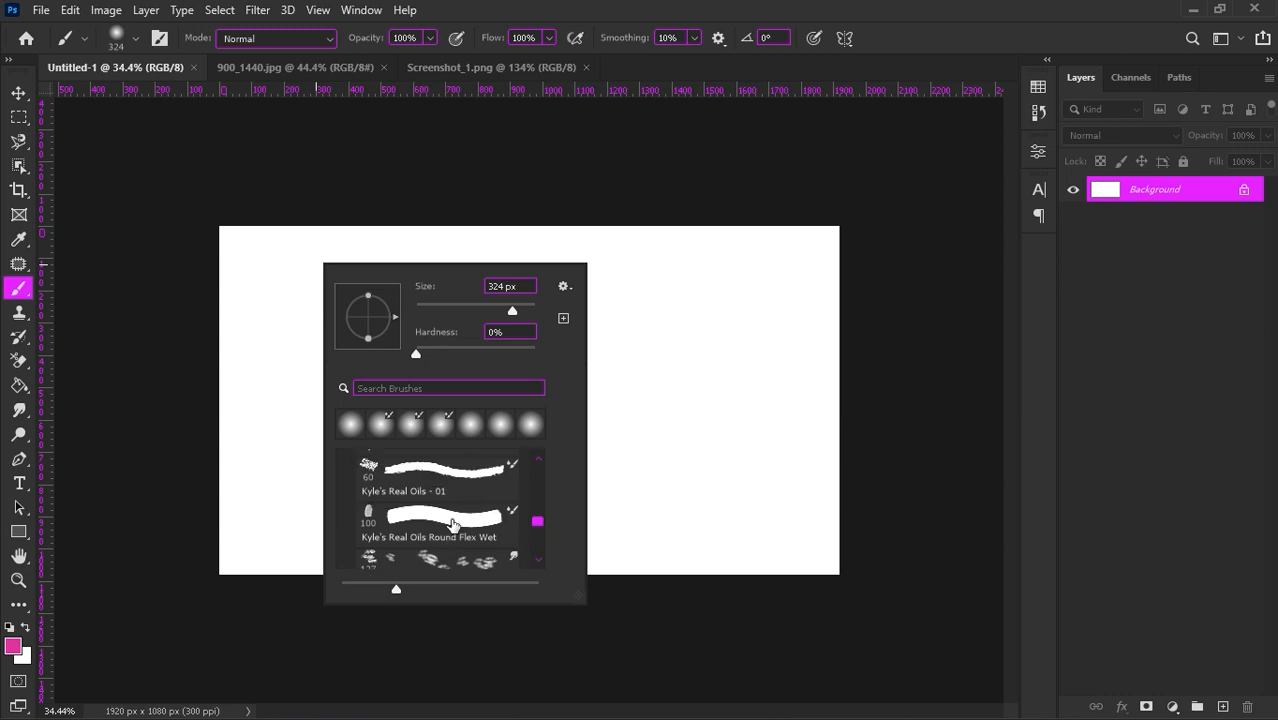
scroll(452, 526, "down", 6)
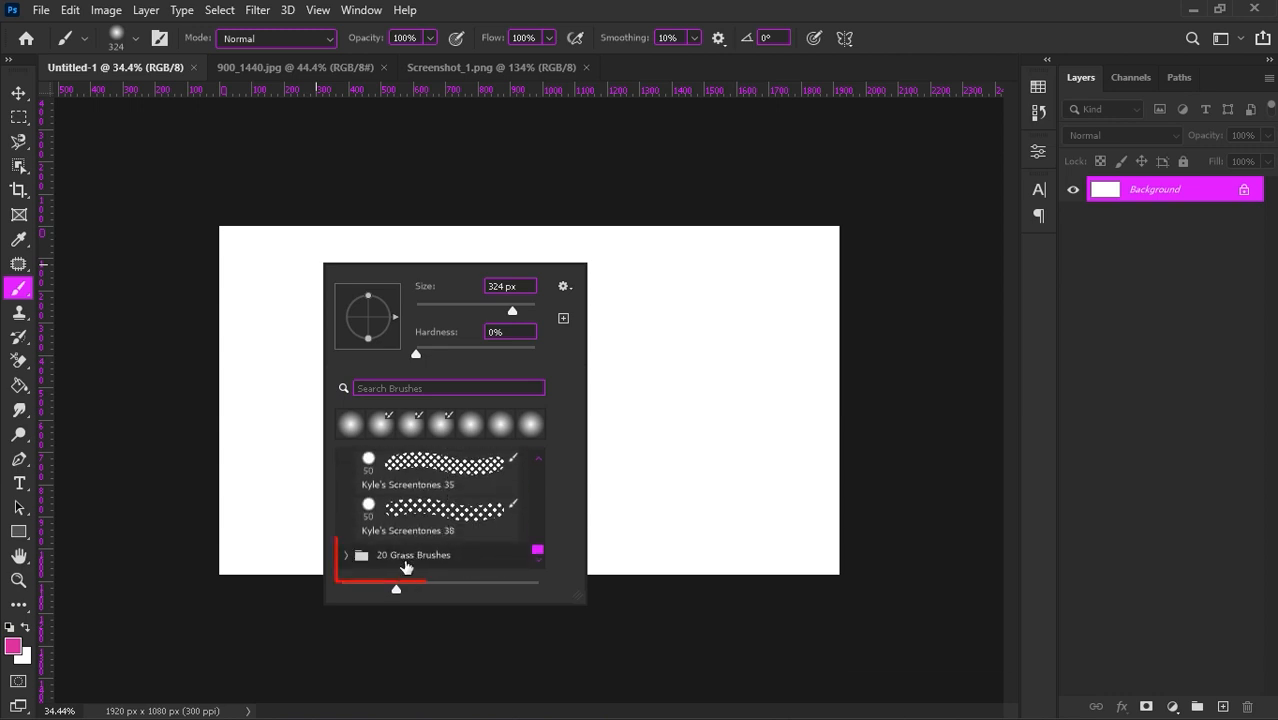
left_click(418, 561)
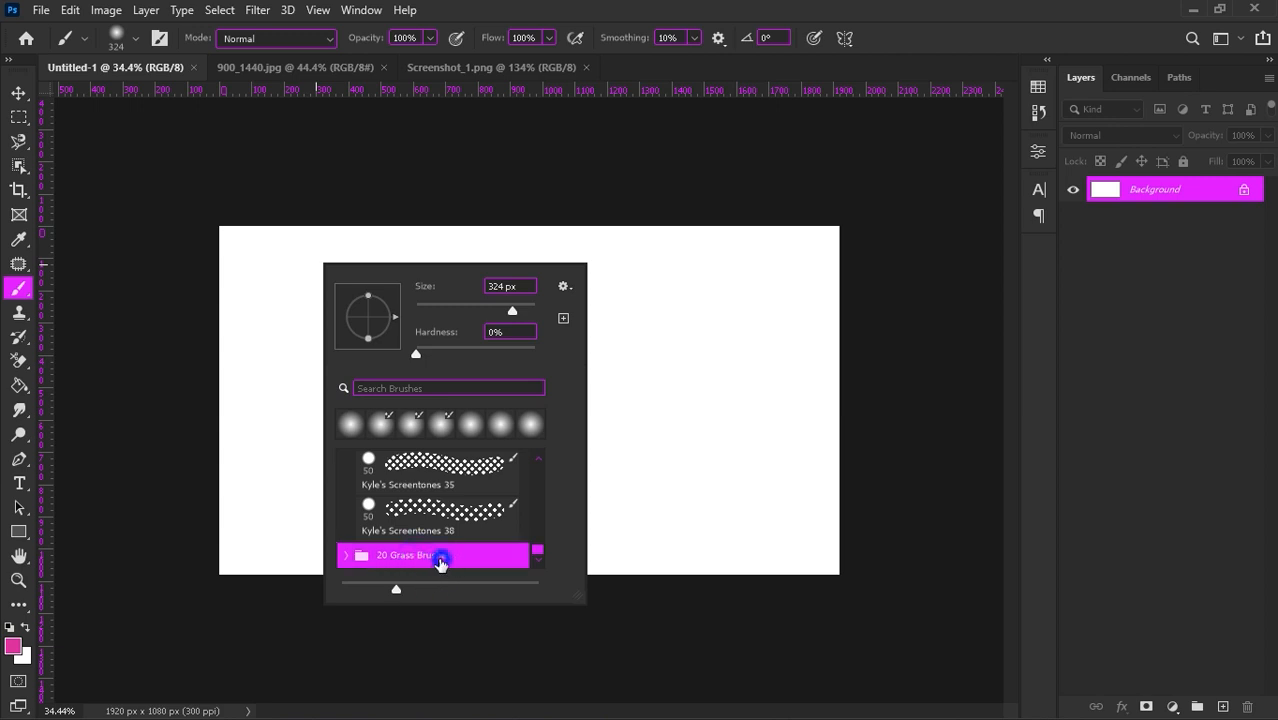
scroll(445, 525, "down", 5)
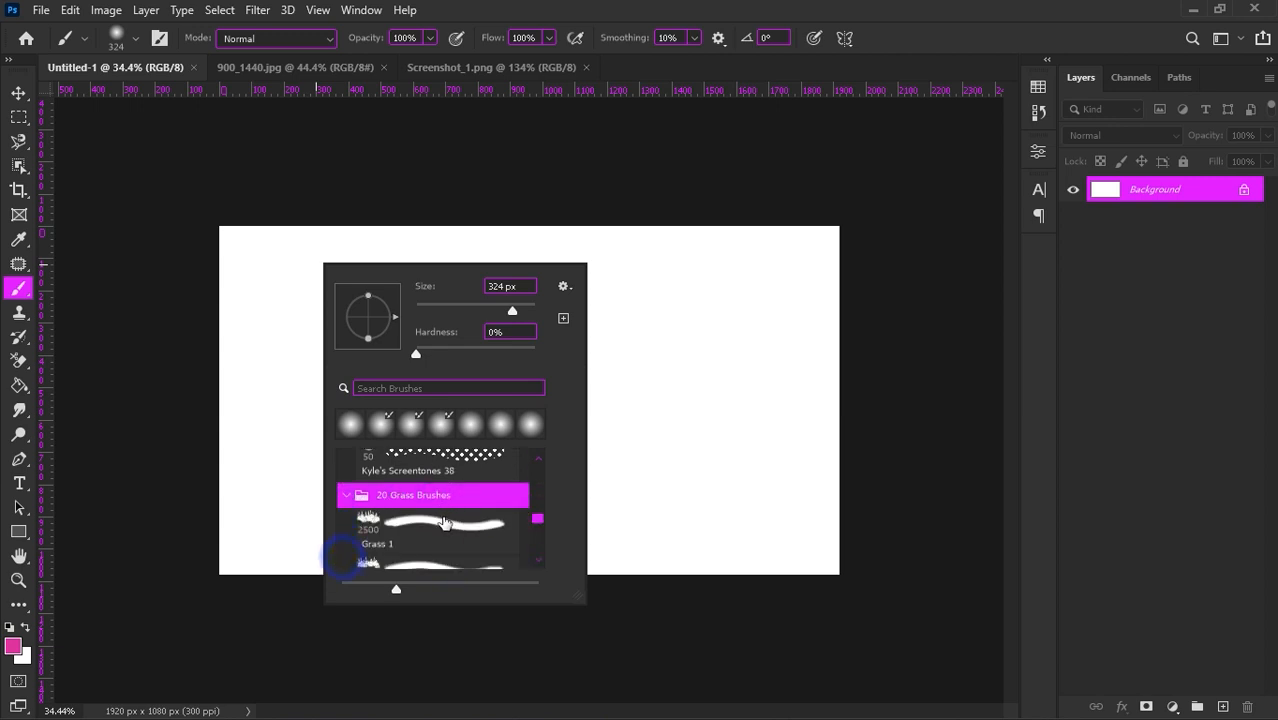
scroll(455, 522, "down", 3)
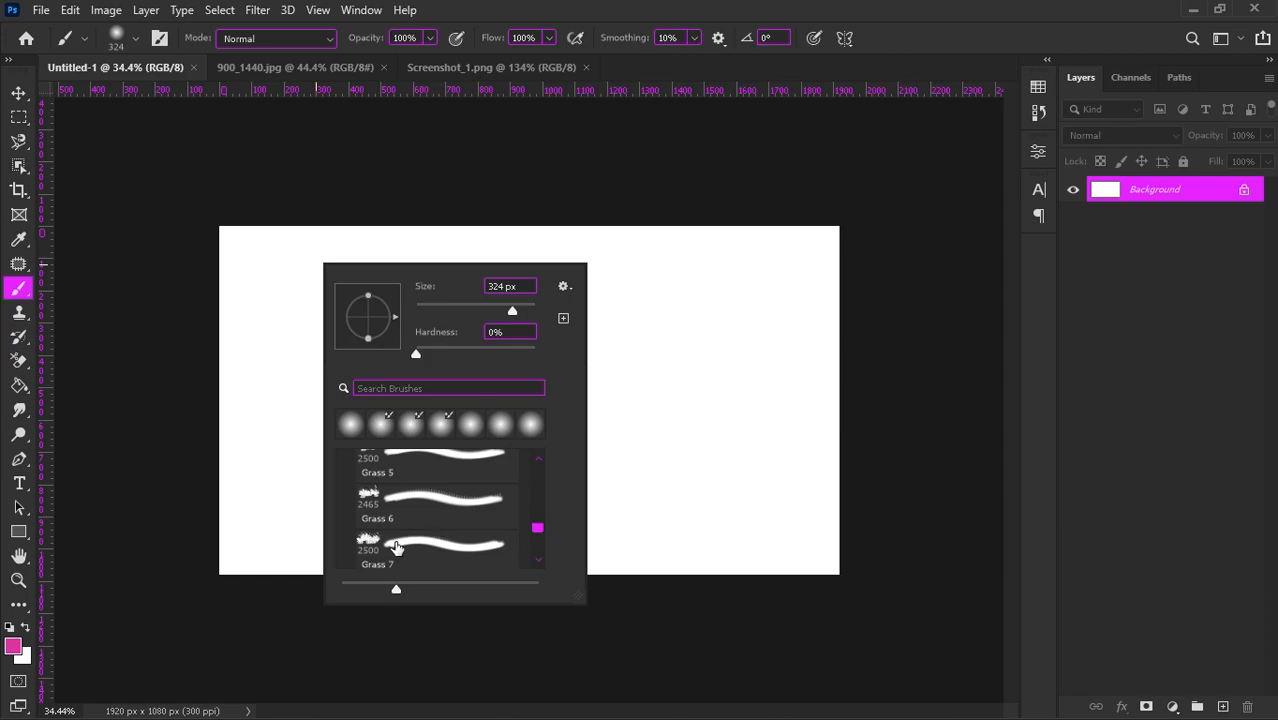
left_click(396, 545)
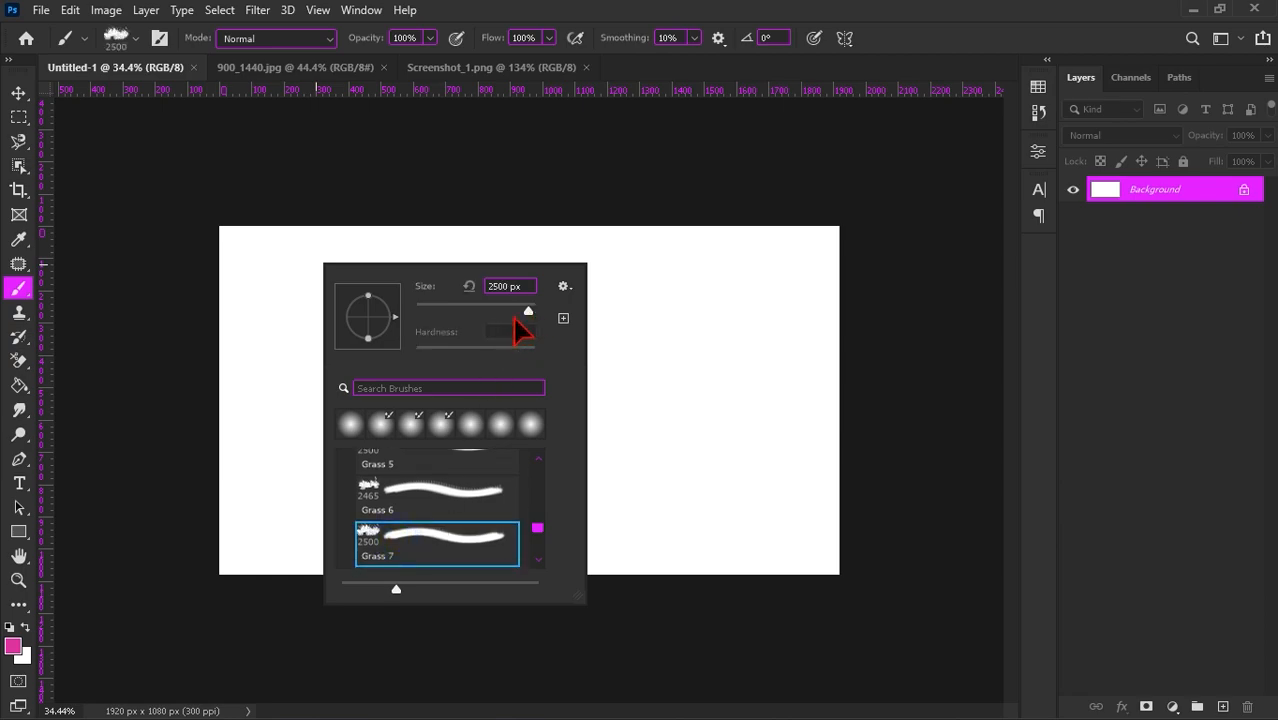
left_click(420, 537)
- Reduce the Grass 7 brush size to about 89 px and paint two pink test strokes across the middle of the canvas
left_click(118, 38)
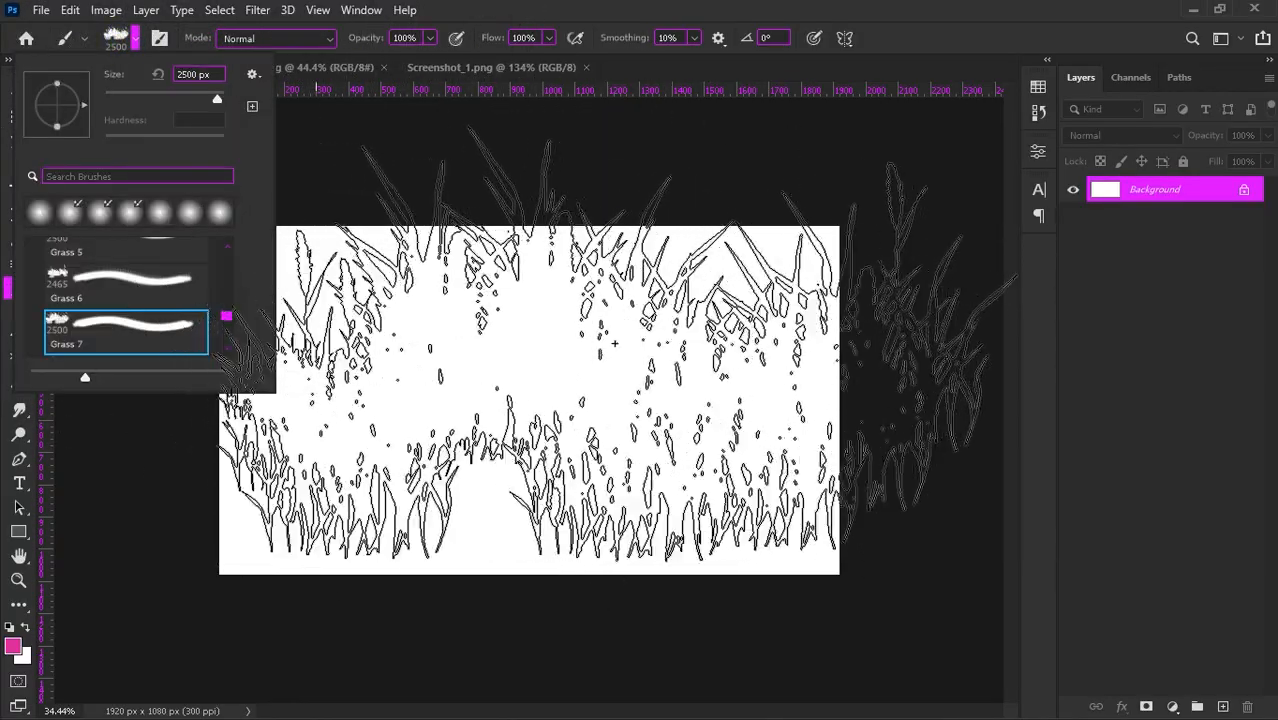
left_click_drag(218, 98, 143, 120)
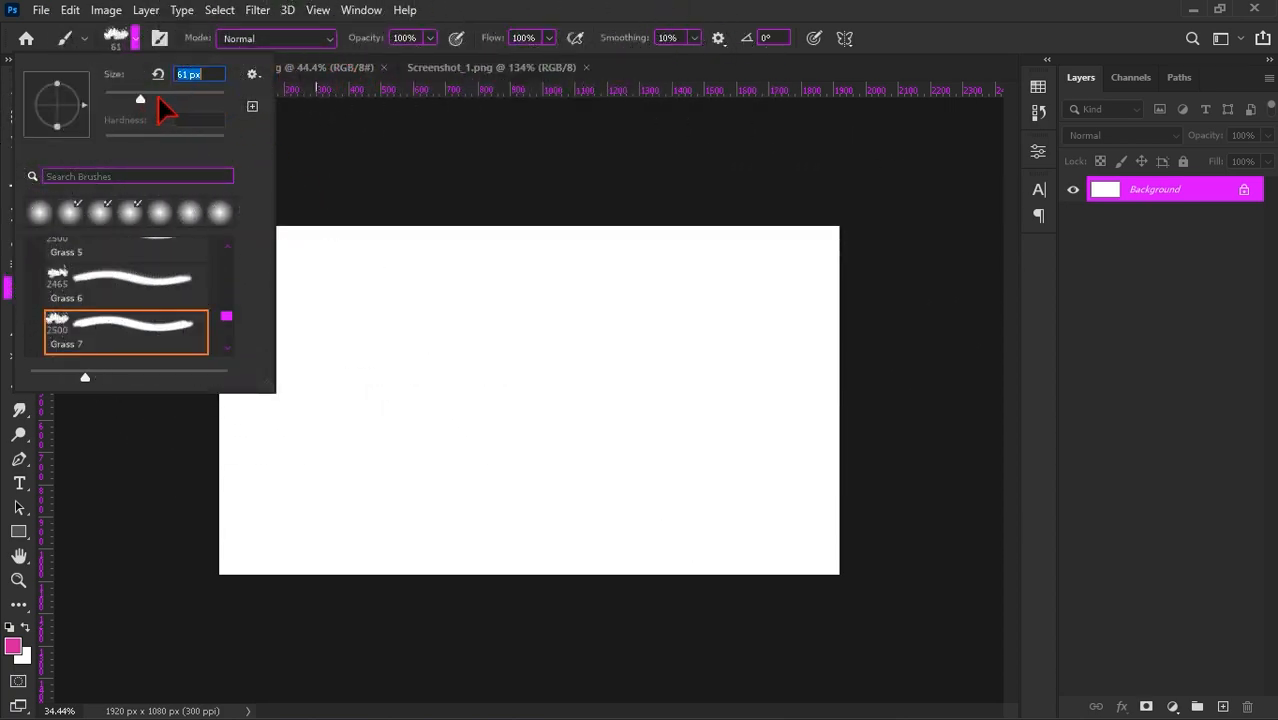
left_click(157, 99)
mouse_move(397, 342)
left_mouse_down()
mouse_move(485, 391)
mouse_move(638, 398)
left_mouse_up()
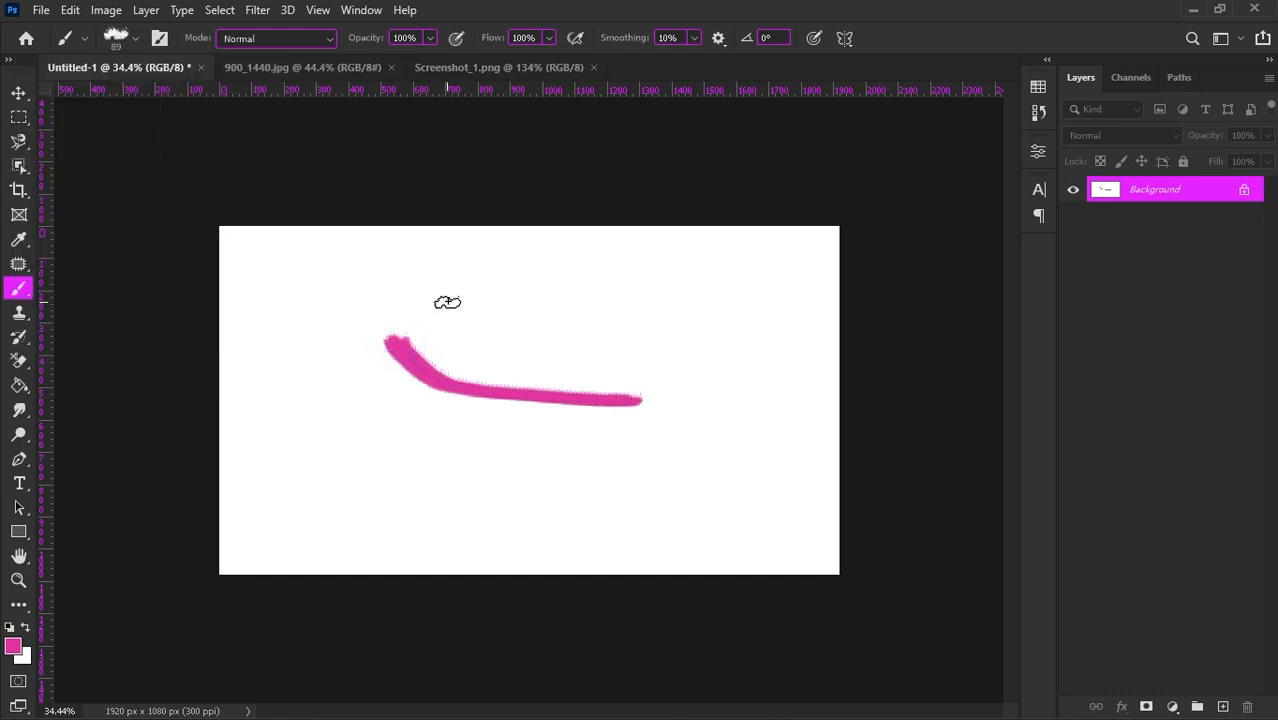
left_click_drag(436, 301, 680, 311)
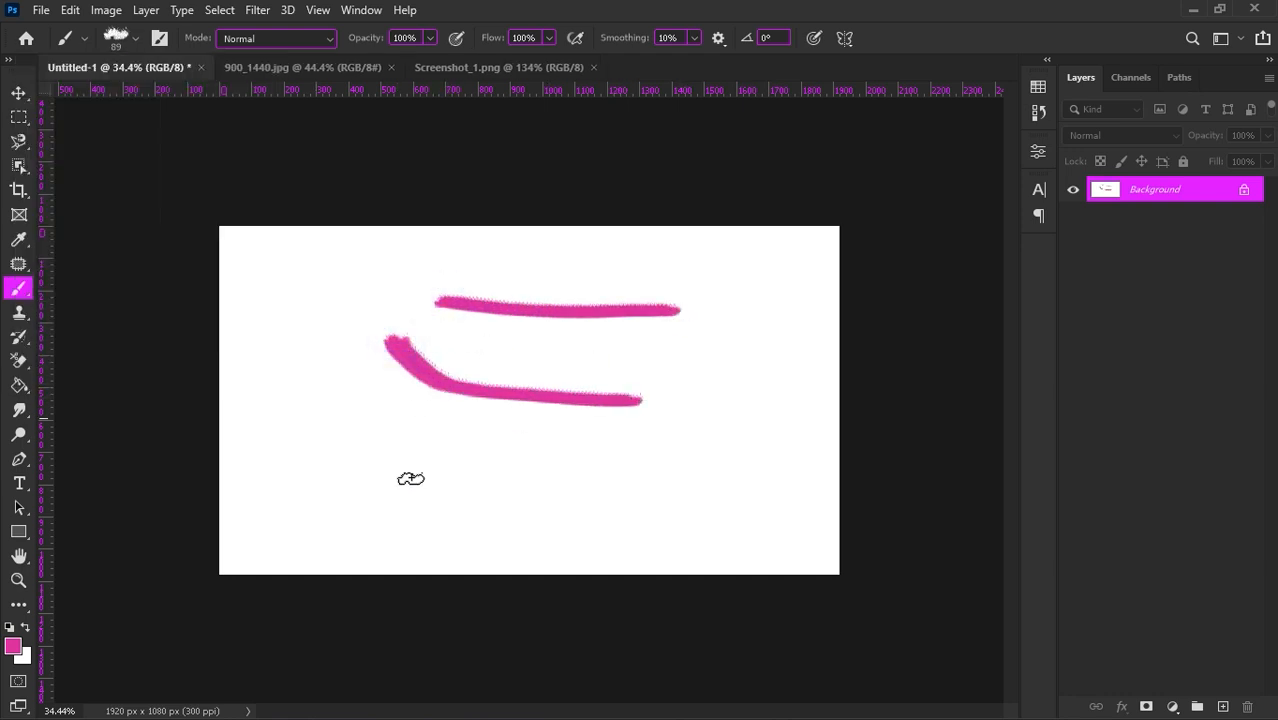
- Change the foreground color to bright green and paint a horizontal stroke below the two pink ones
left_click(13, 646)
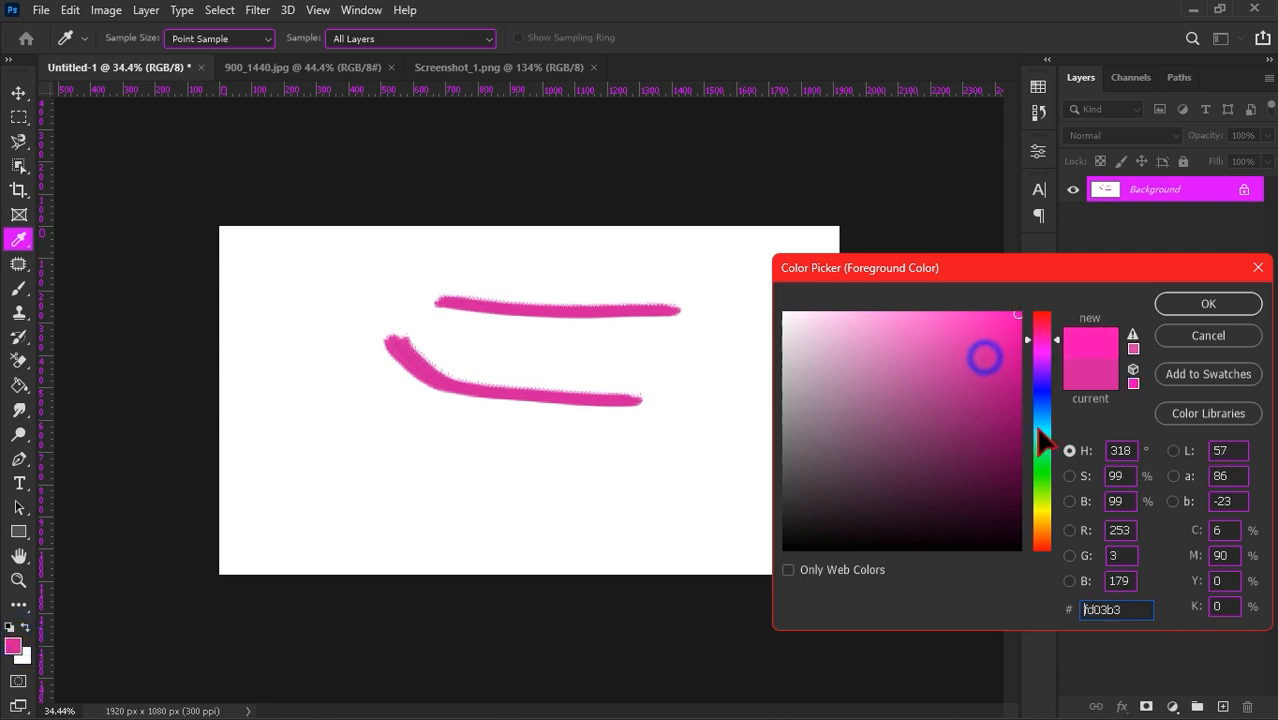
left_click(1040, 480)
left_click(1186, 311)
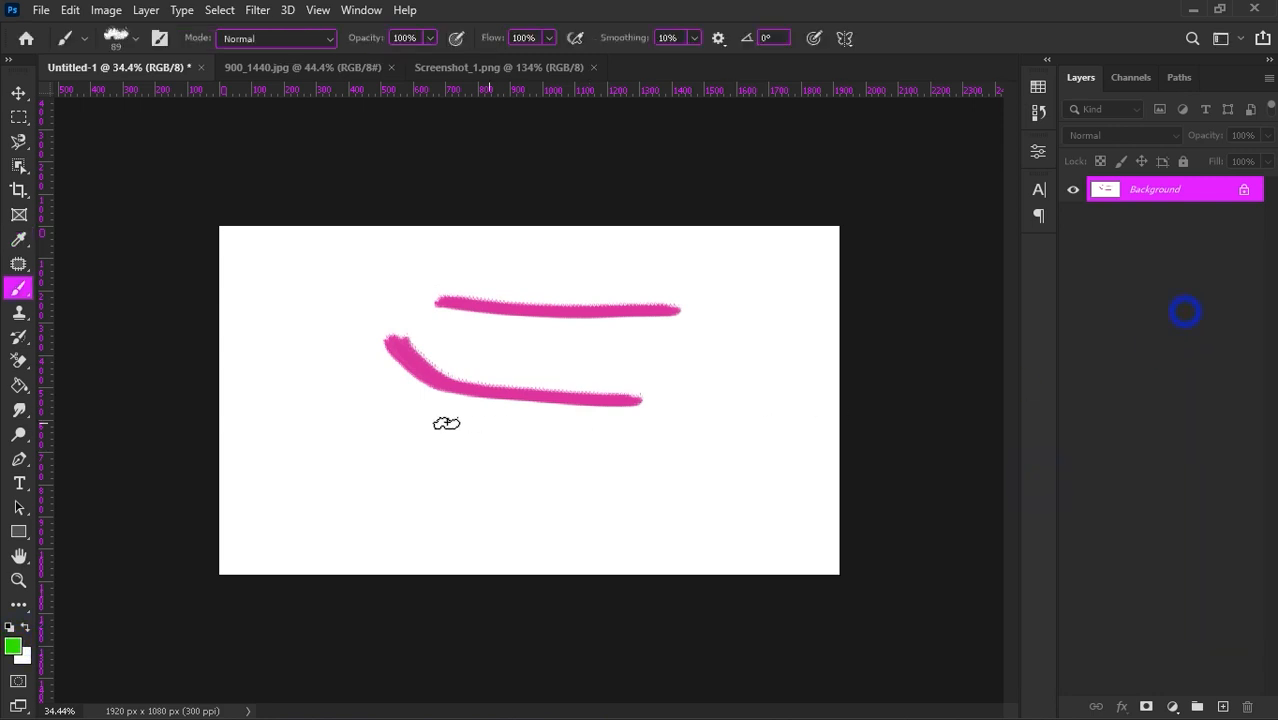
left_click_drag(432, 436, 614, 446)
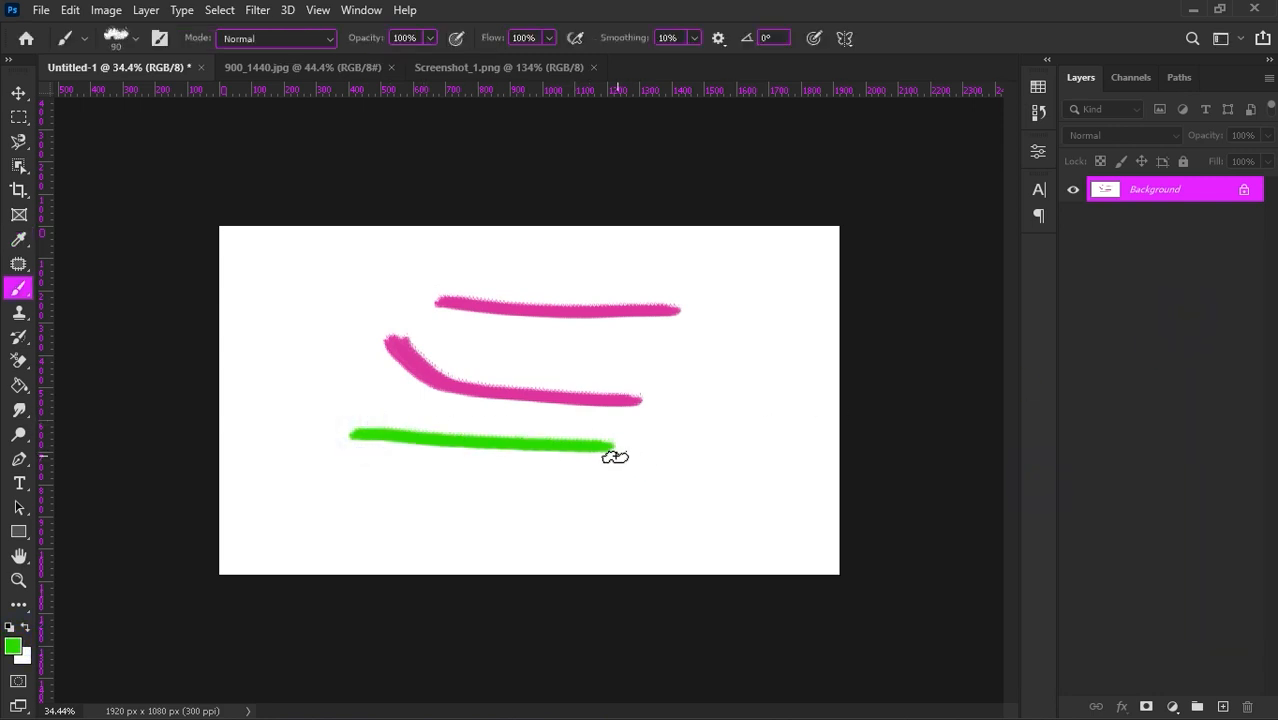
- Enlarge the grass brush to 500 px and paint green grass across the upper canvas and three clumps along the lower part
key("bracketright")
key("bracketright")
key("bracketright")
key("bracketright")
key("bracketright")
key("bracketright")
key("bracketright")
key("bracketright")
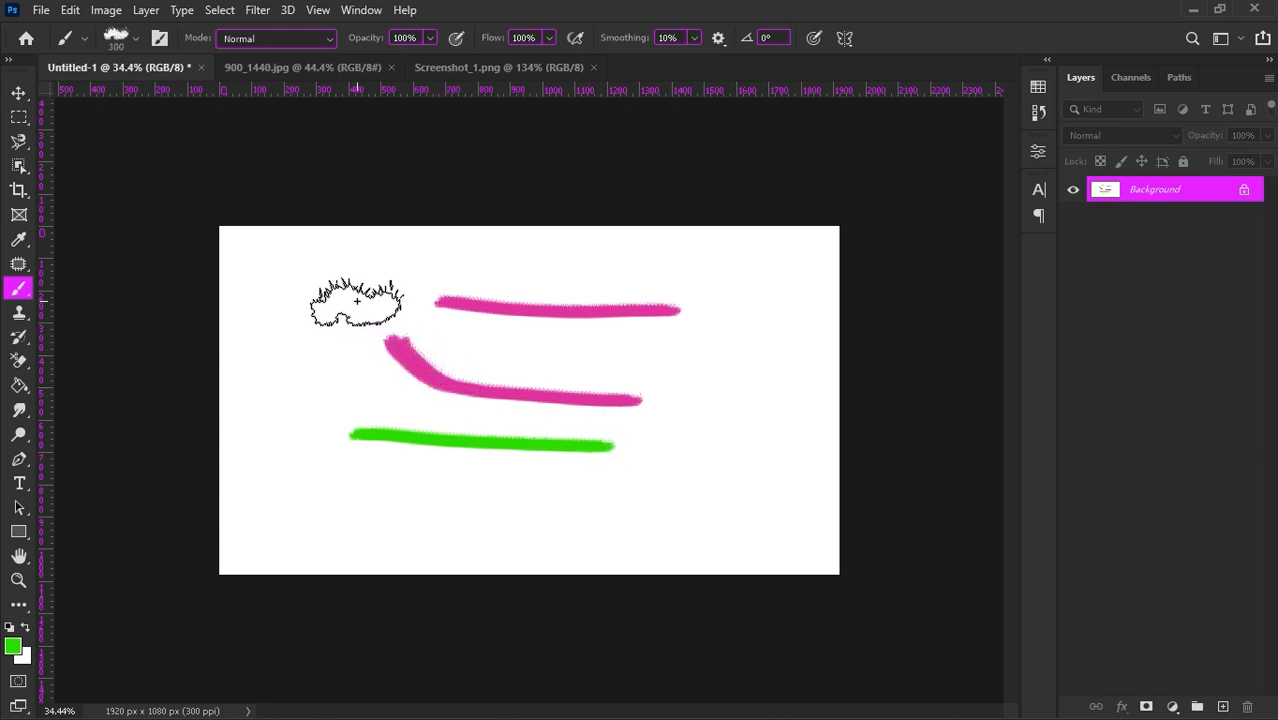
mouse_move(330, 293)
left_mouse_down()
mouse_move(427, 291)
mouse_move(690, 328)
left_mouse_up()
left_click(331, 460)
left_click(485, 499)
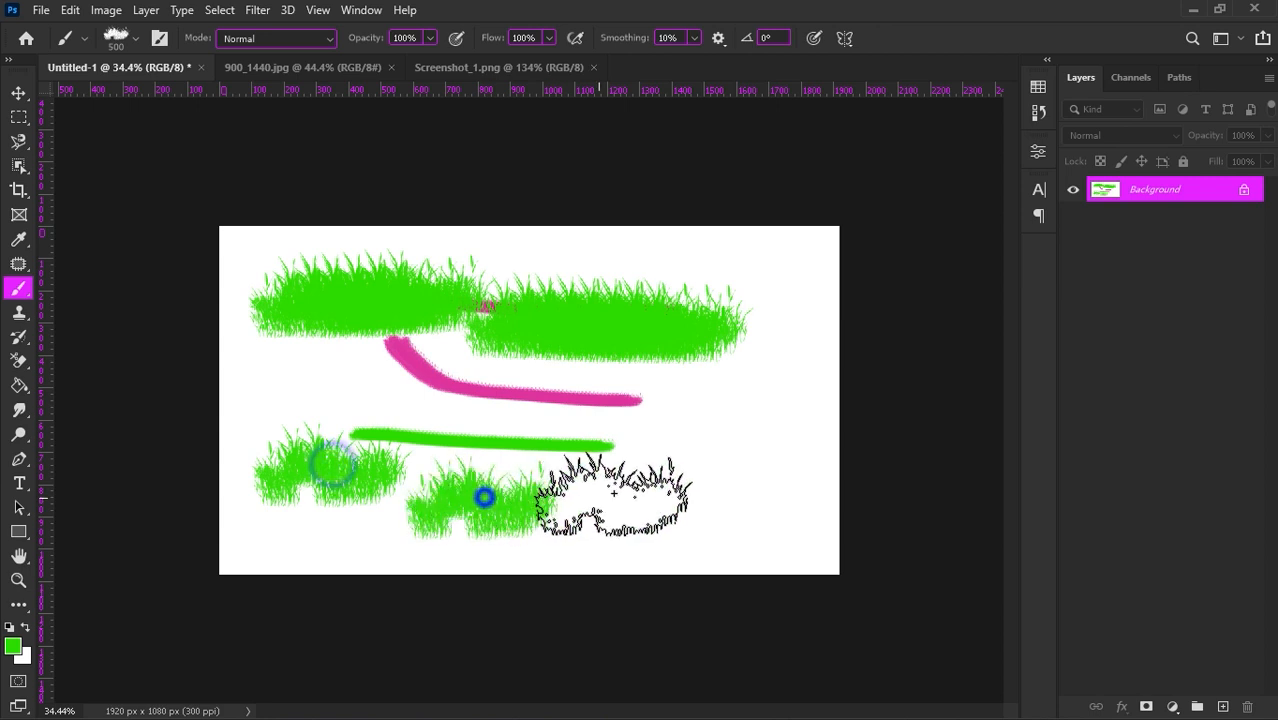
left_click(620, 495)
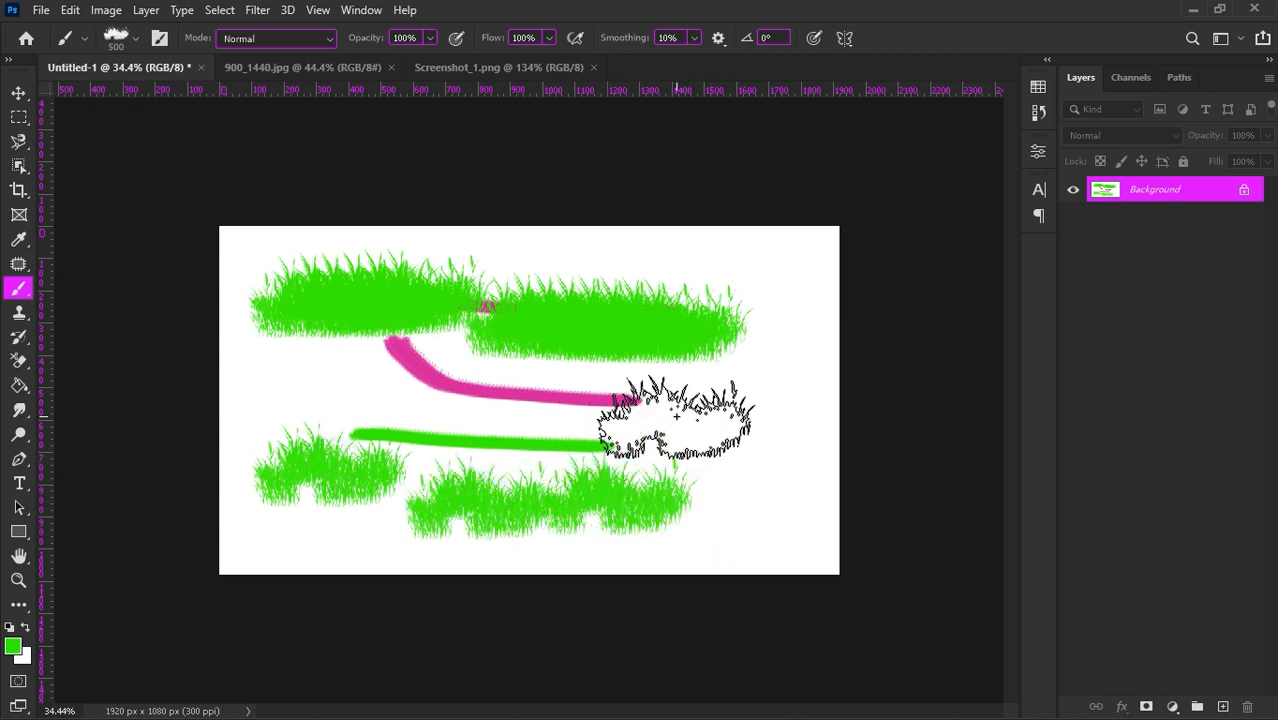
- Create a new white 1920 x 1080 px document at 300 ppi in RGB color
key("ctrl+Tab")
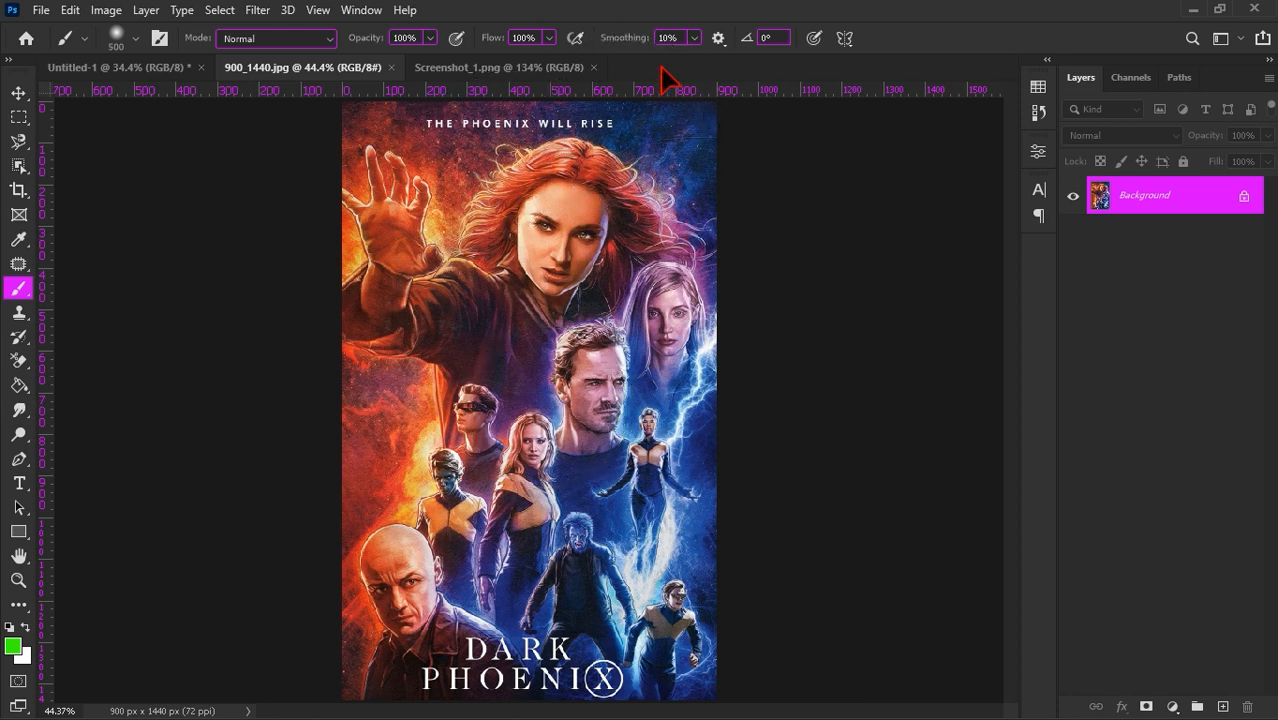
key("ctrl+n")
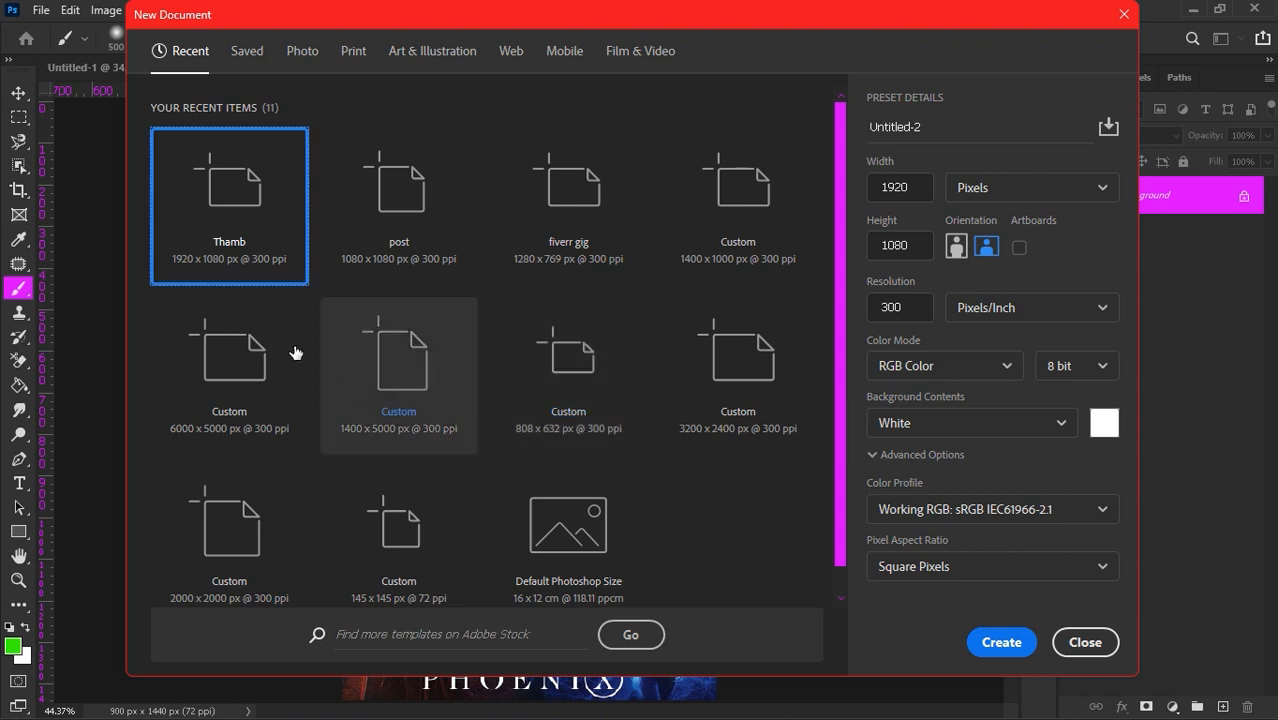
left_click(980, 642)
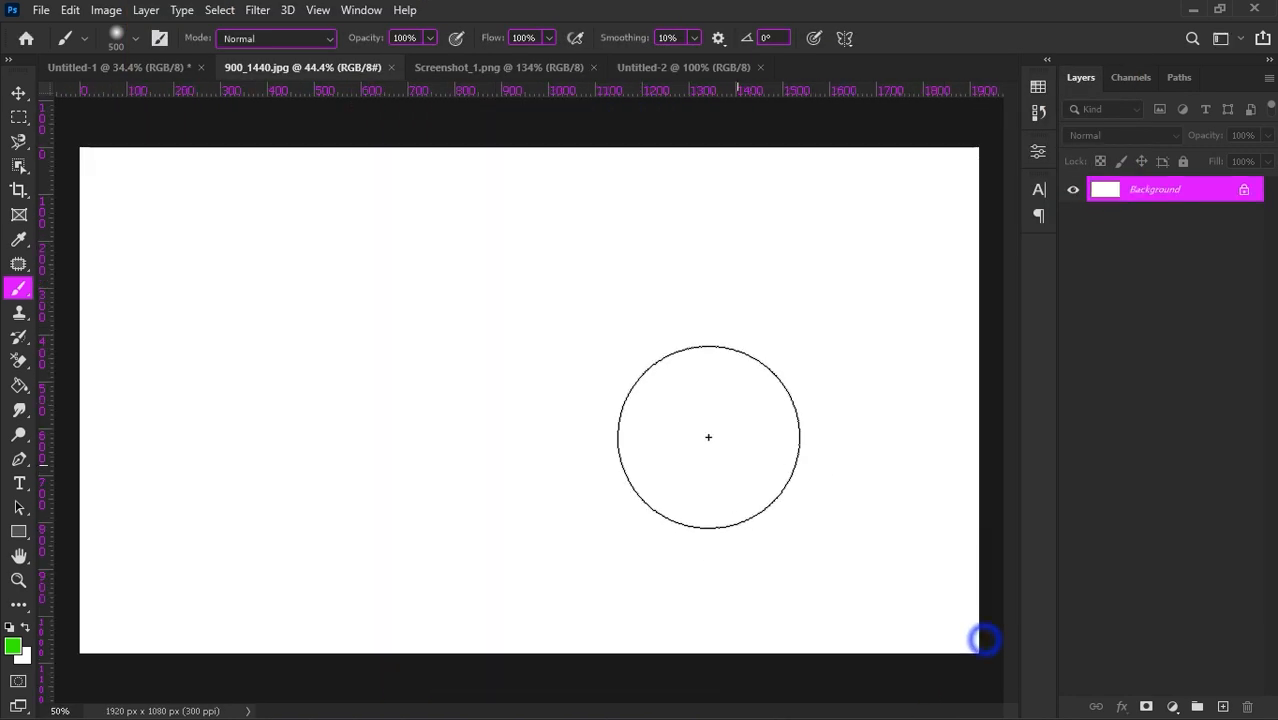
- Place the rainbow landscape photo and the sunlit mountain photo from the computer as two layers, keeping their placed size
left_click(18, 92)
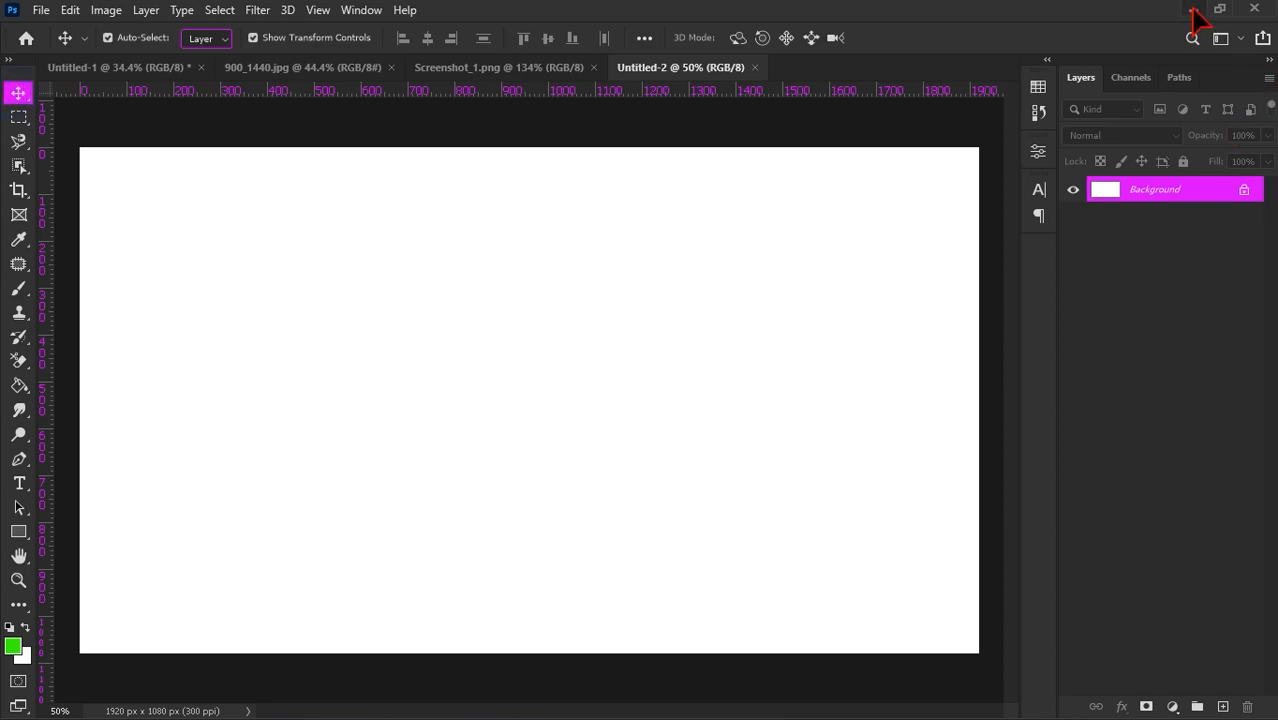
left_click(1196, 8)
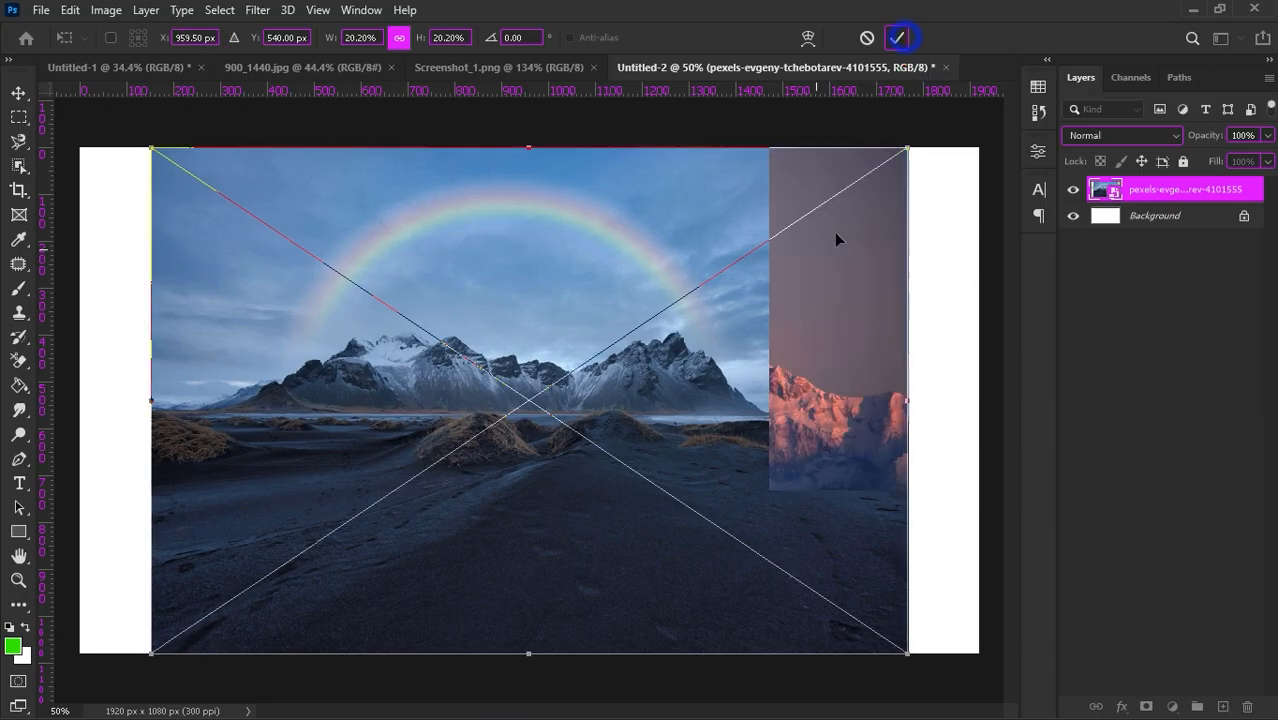
left_click(897, 38)
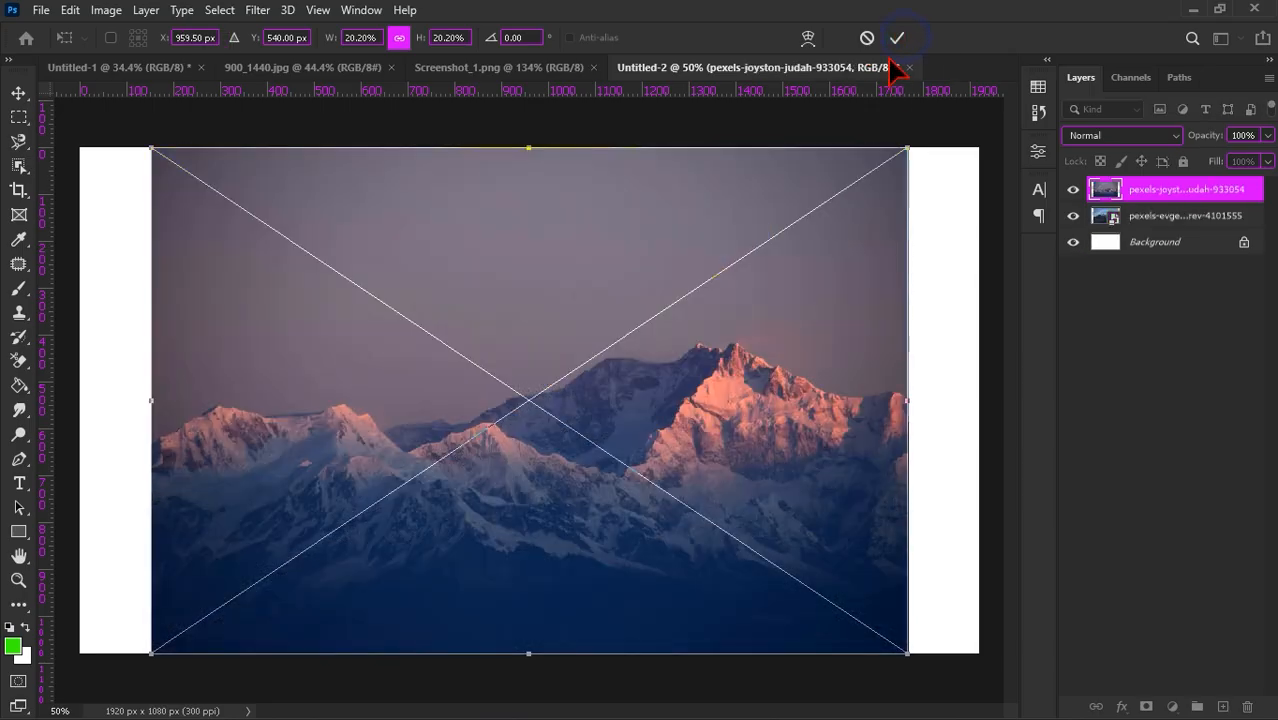
left_click(897, 38)
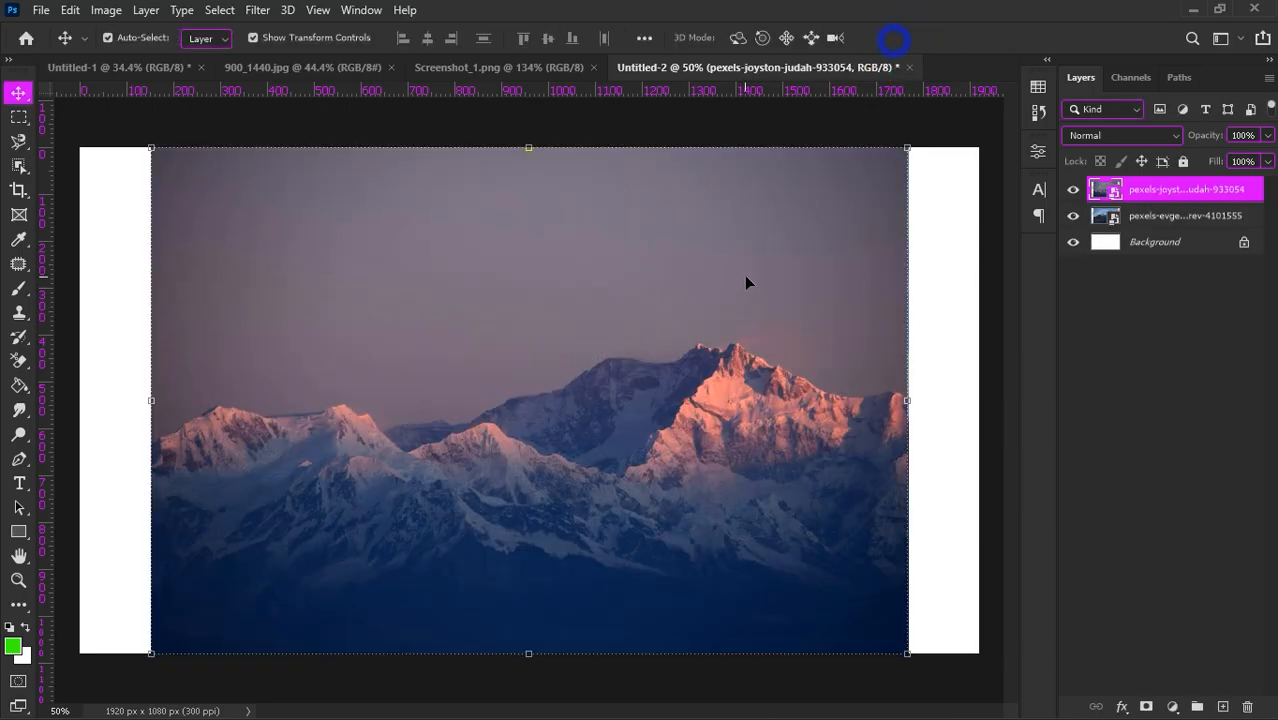
- Compare the two photos by toggling the upper layer's visibility, and view Screenshot_1.png and 900_1440.jpg before returning to Untitled-2
left_click(1073, 190)
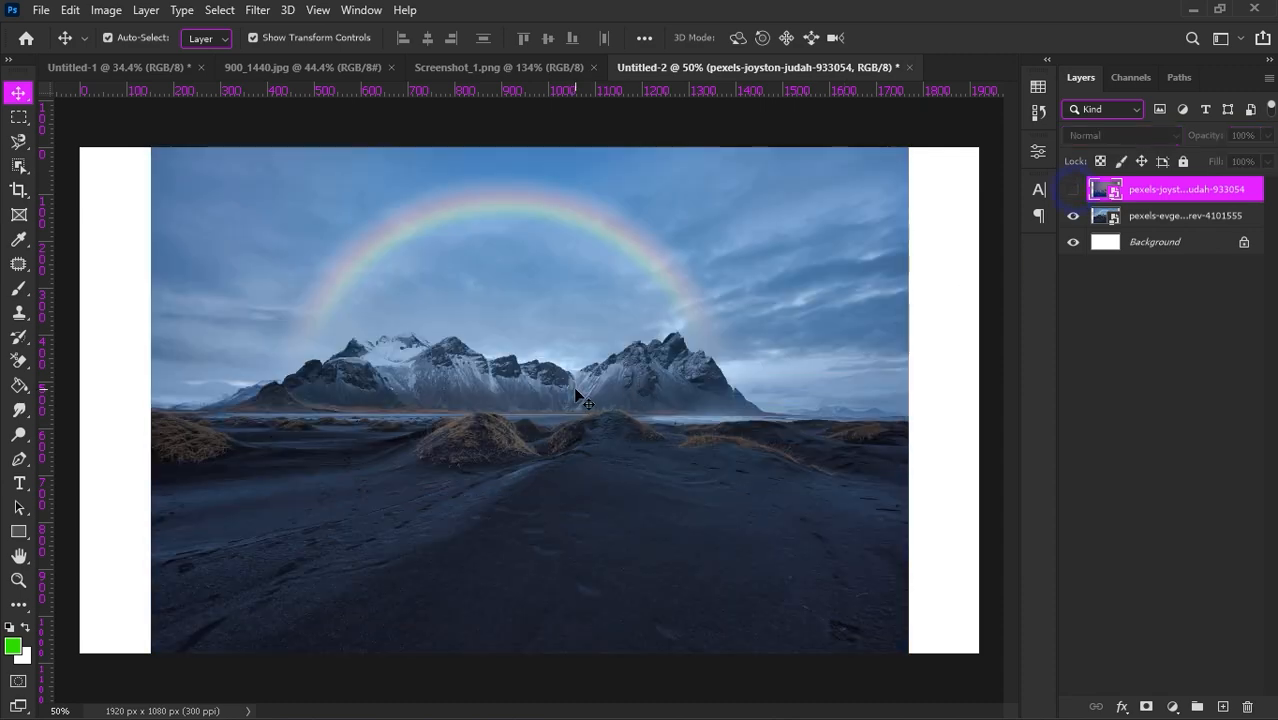
left_click(1073, 190)
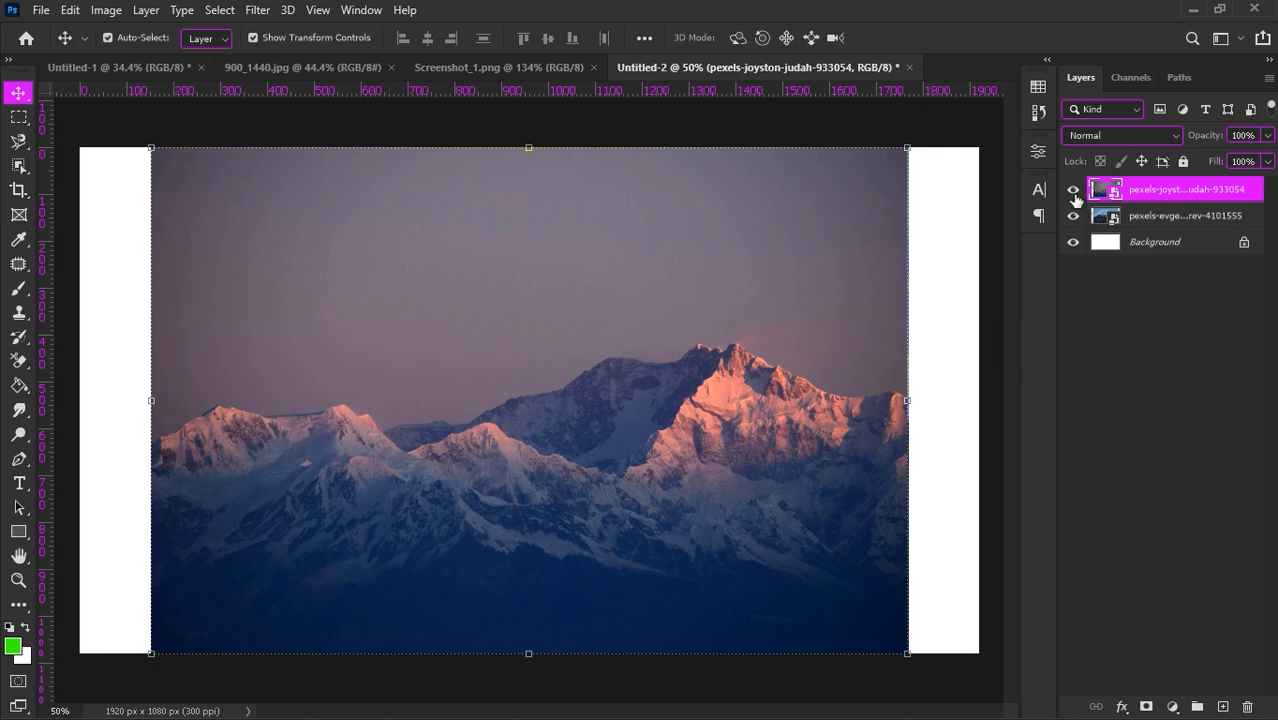
left_click(1073, 190)
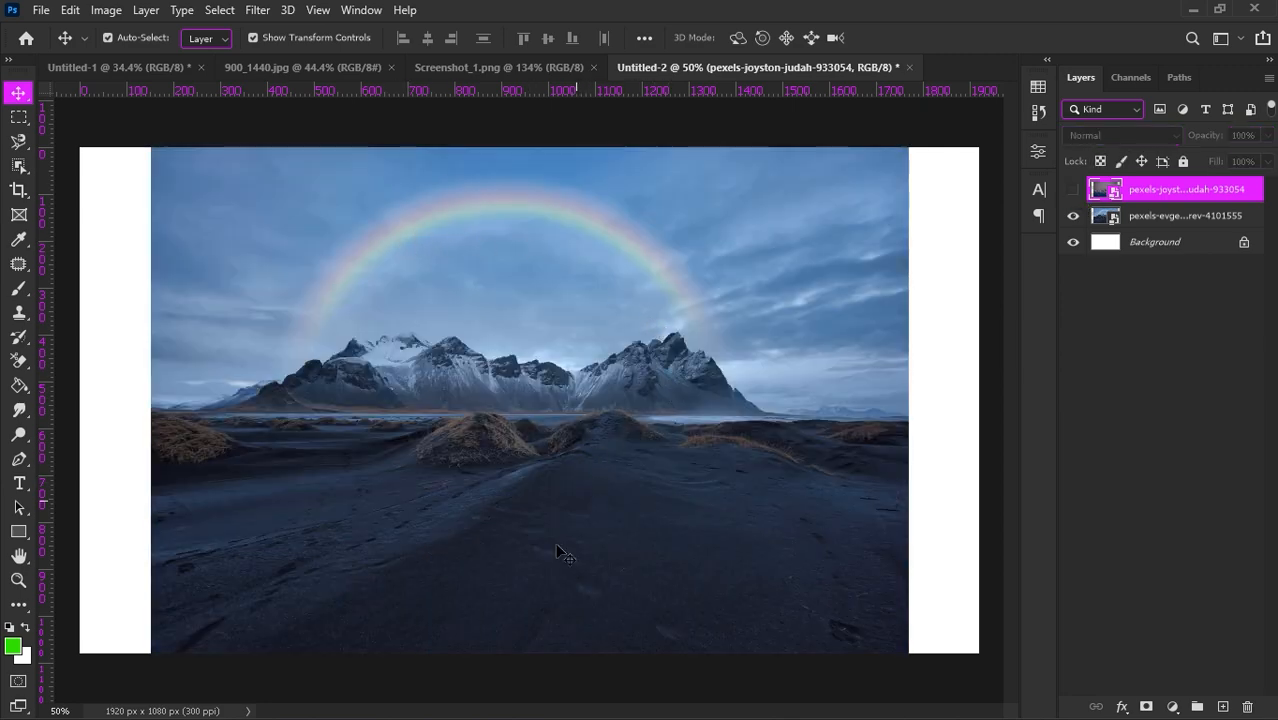
left_click(1073, 190)
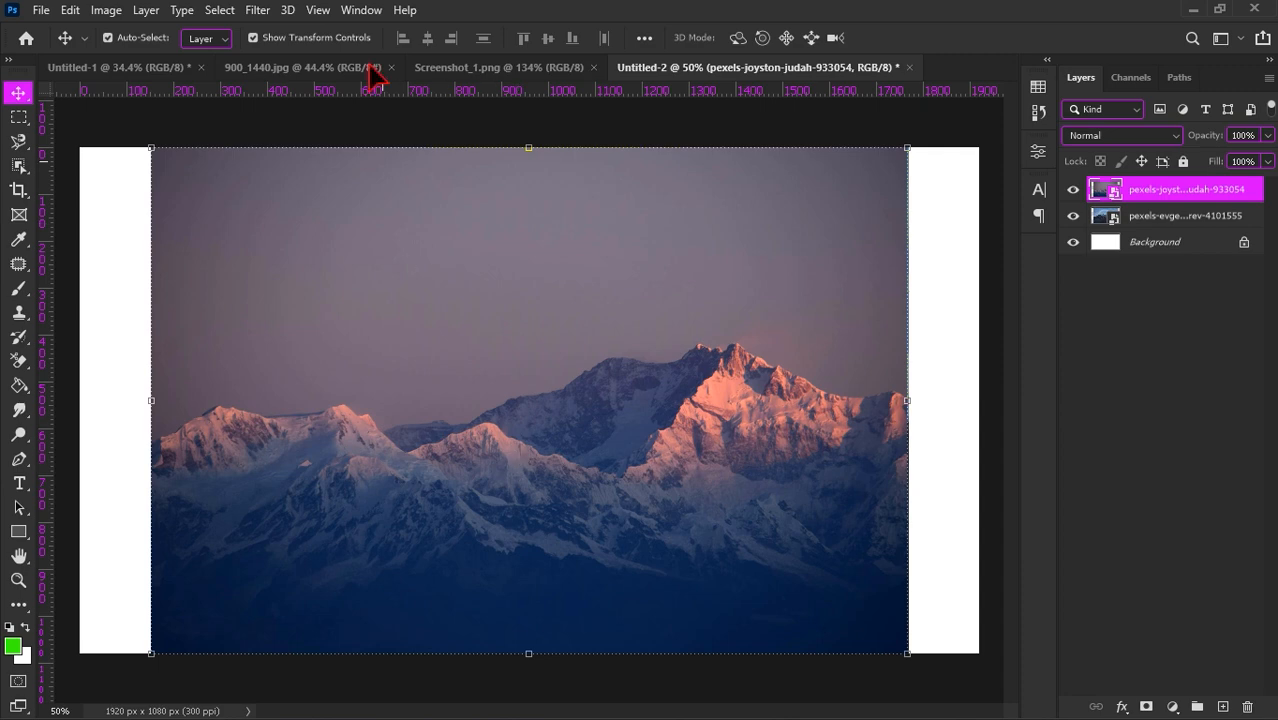
left_click(478, 70)
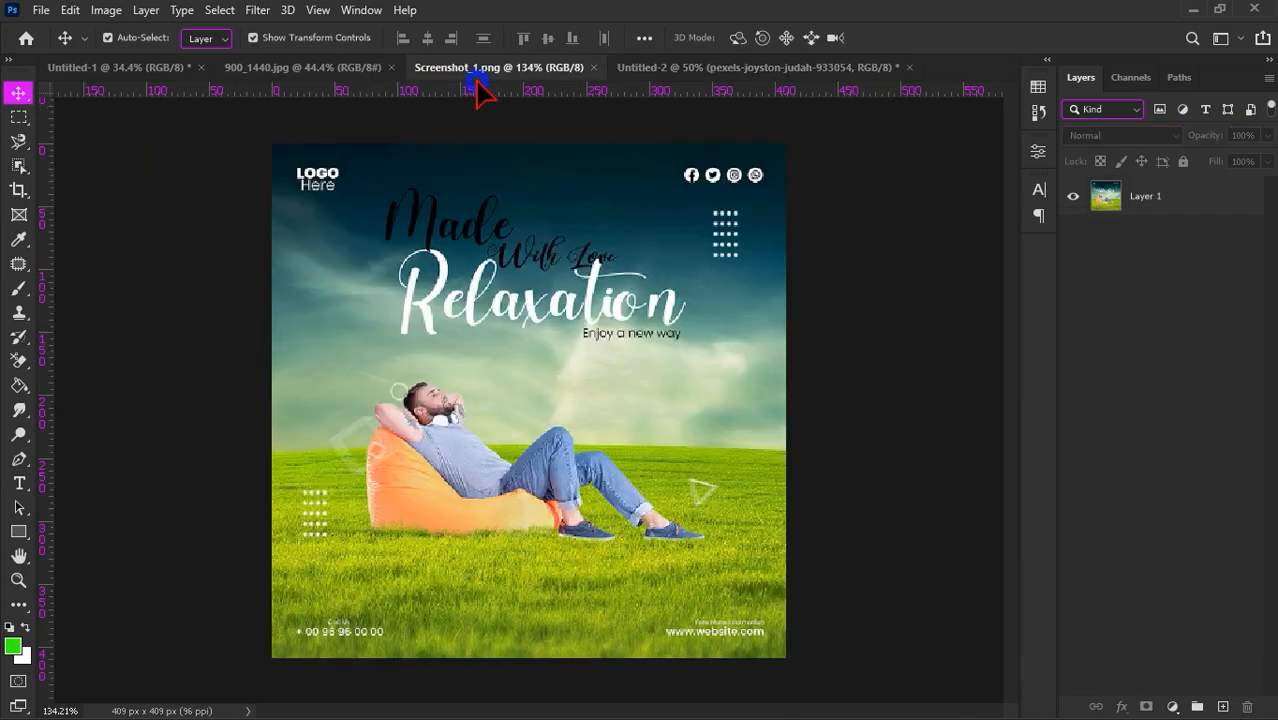
left_click(322, 67)
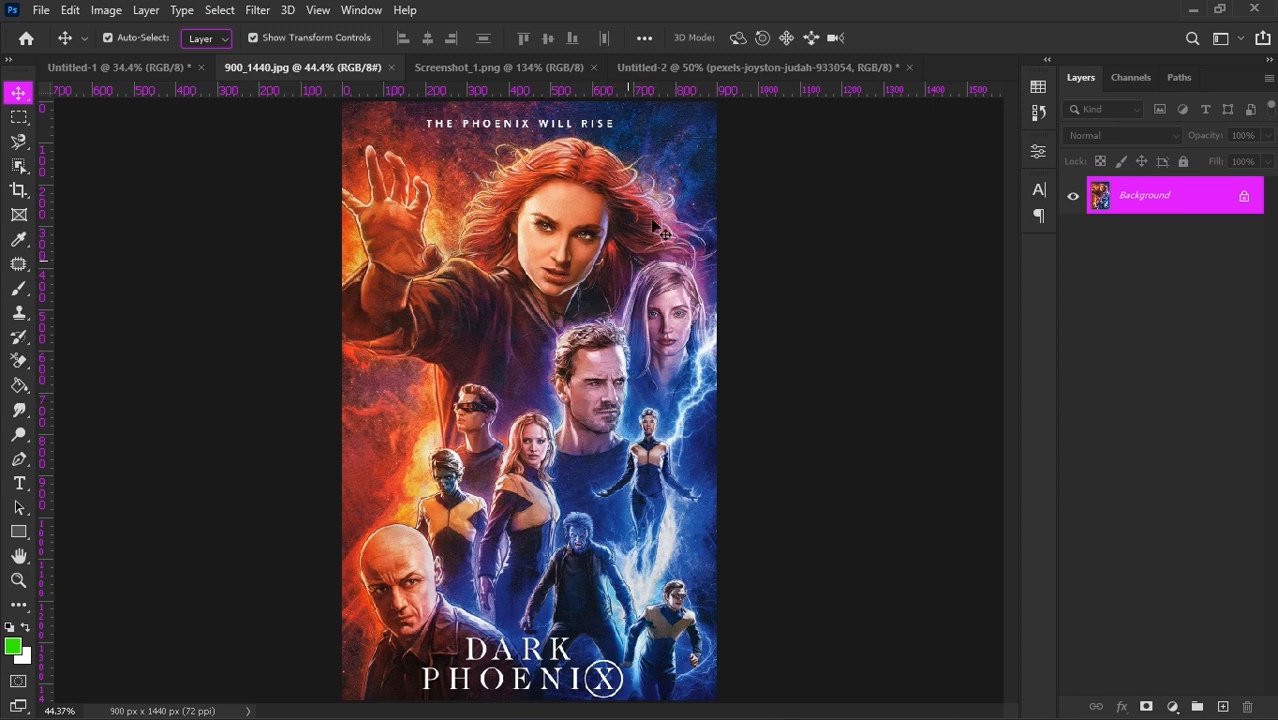
left_click(708, 68)
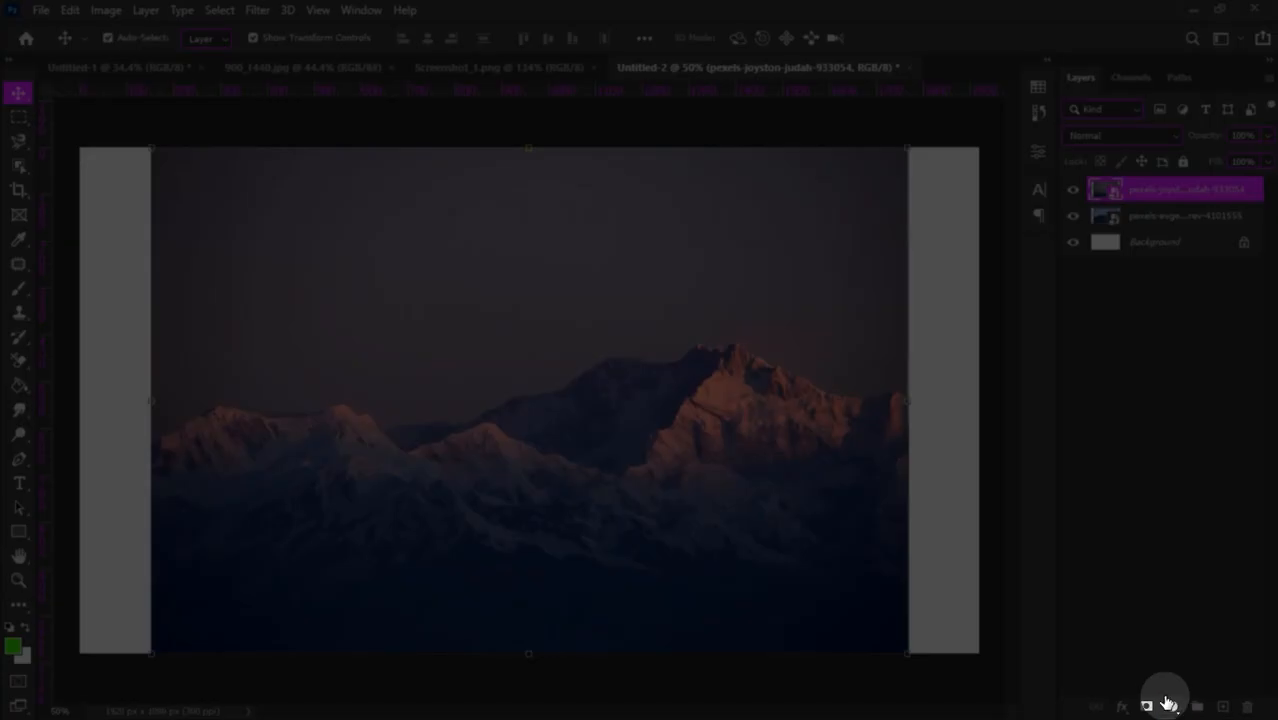
- Add a layer mask to the sunlit mountain layer and paint black over its upper half with the 500 px soft brush
left_click(1147, 706)
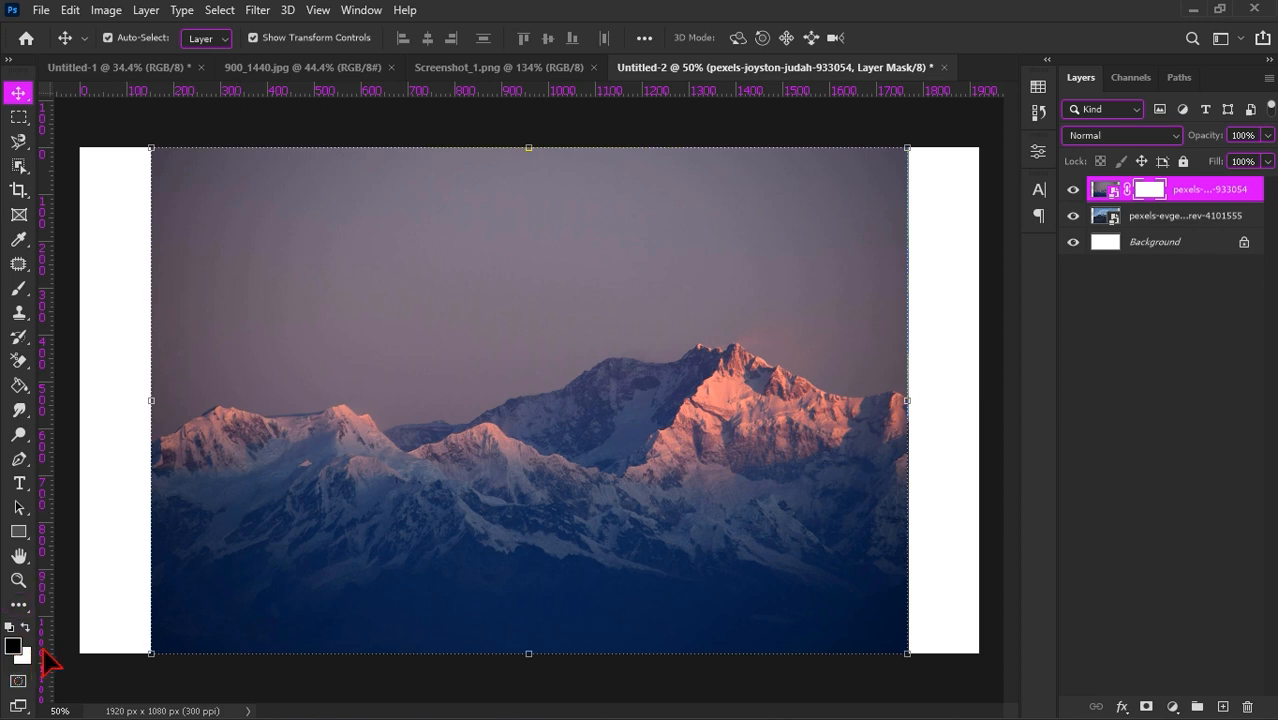
key("b")
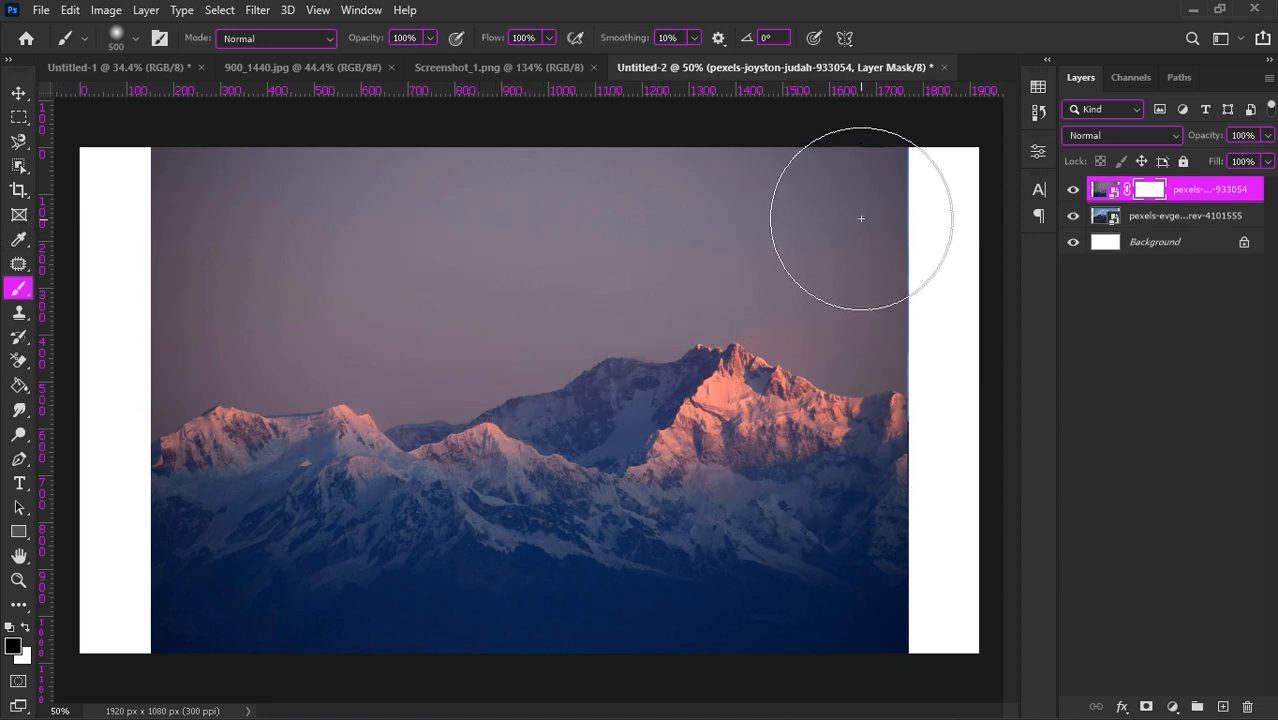
mouse_move(864, 217)
left_mouse_down()
mouse_move(388, 218)
mouse_move(732, 191)
mouse_move(675, 177)
mouse_move(92, 176)
mouse_move(340, 194)
mouse_move(162, 237)
mouse_move(349, 264)
mouse_move(277, 281)
mouse_move(489, 298)
mouse_move(180, 304)
mouse_move(277, 320)
mouse_move(183, 312)
mouse_move(651, 326)
mouse_move(893, 314)
mouse_move(230, 328)
left_mouse_up()
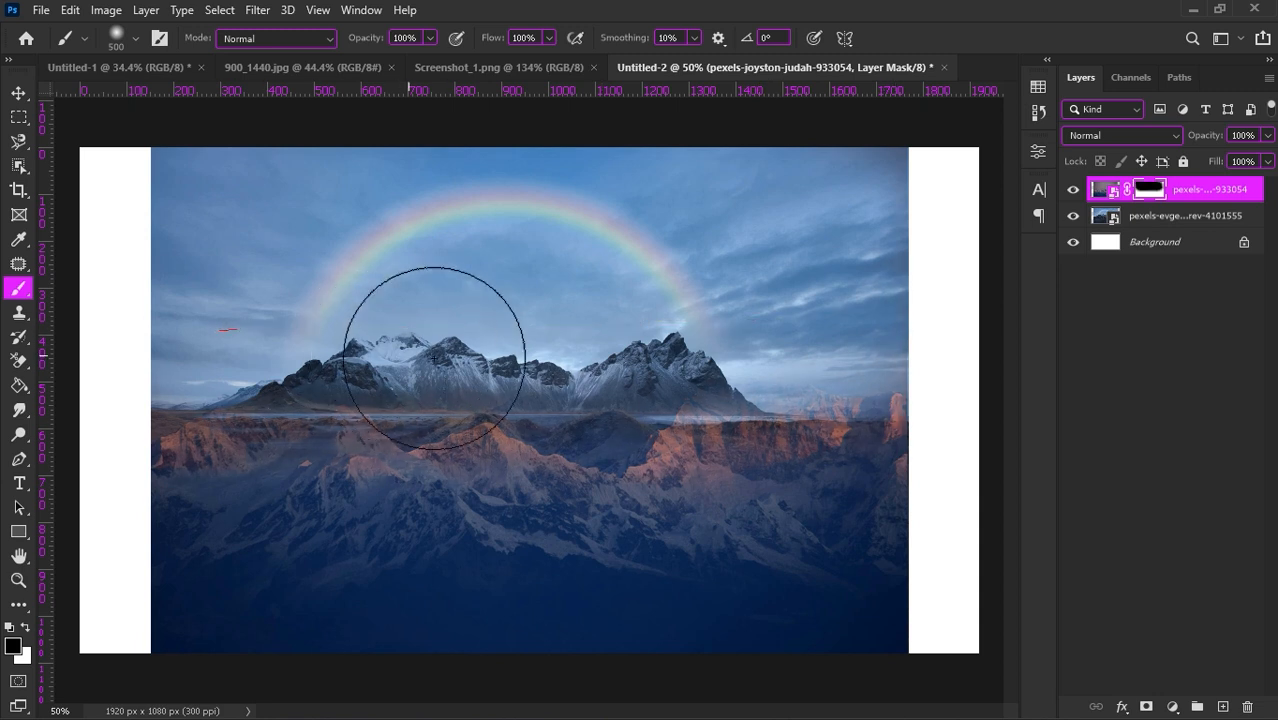
- Reduce the brush to 300 px and paint black on the mask along the horizon to blend the two photos
key("bracketleft")
key("bracketleft")
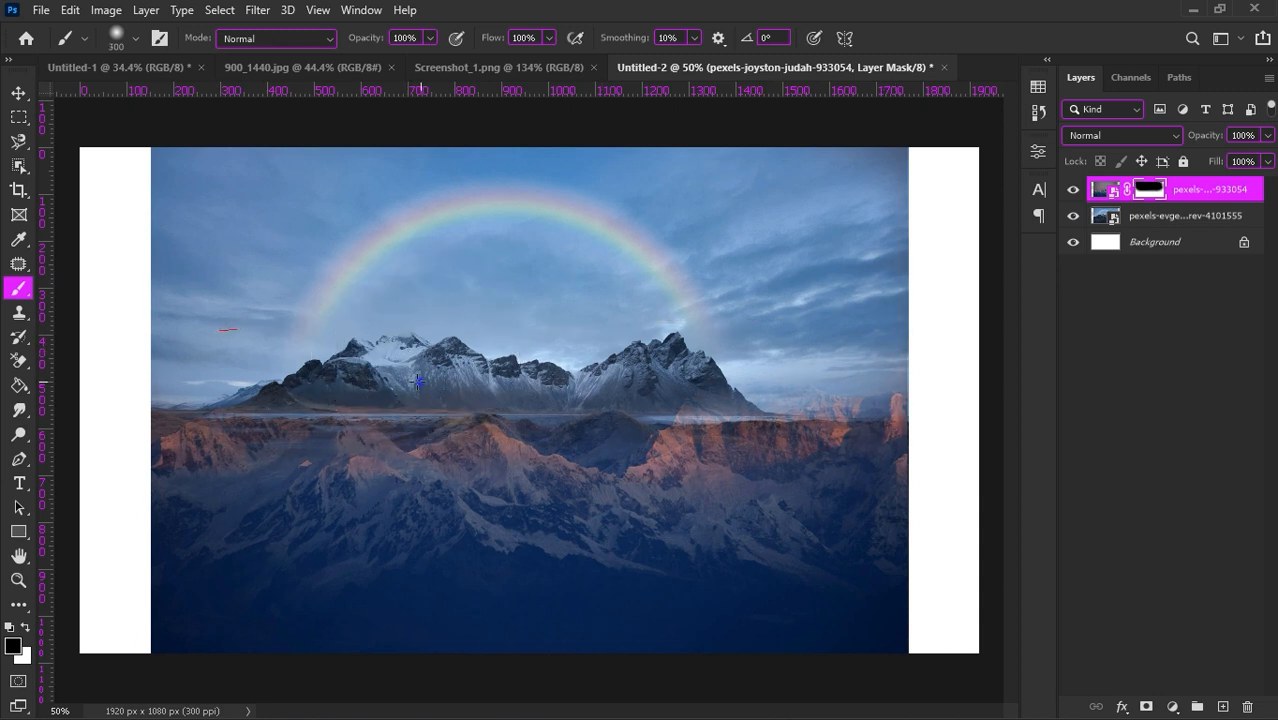
mouse_move(419, 381)
left_mouse_down()
mouse_move(154, 393)
mouse_move(393, 391)
mouse_move(944, 423)
left_mouse_up()
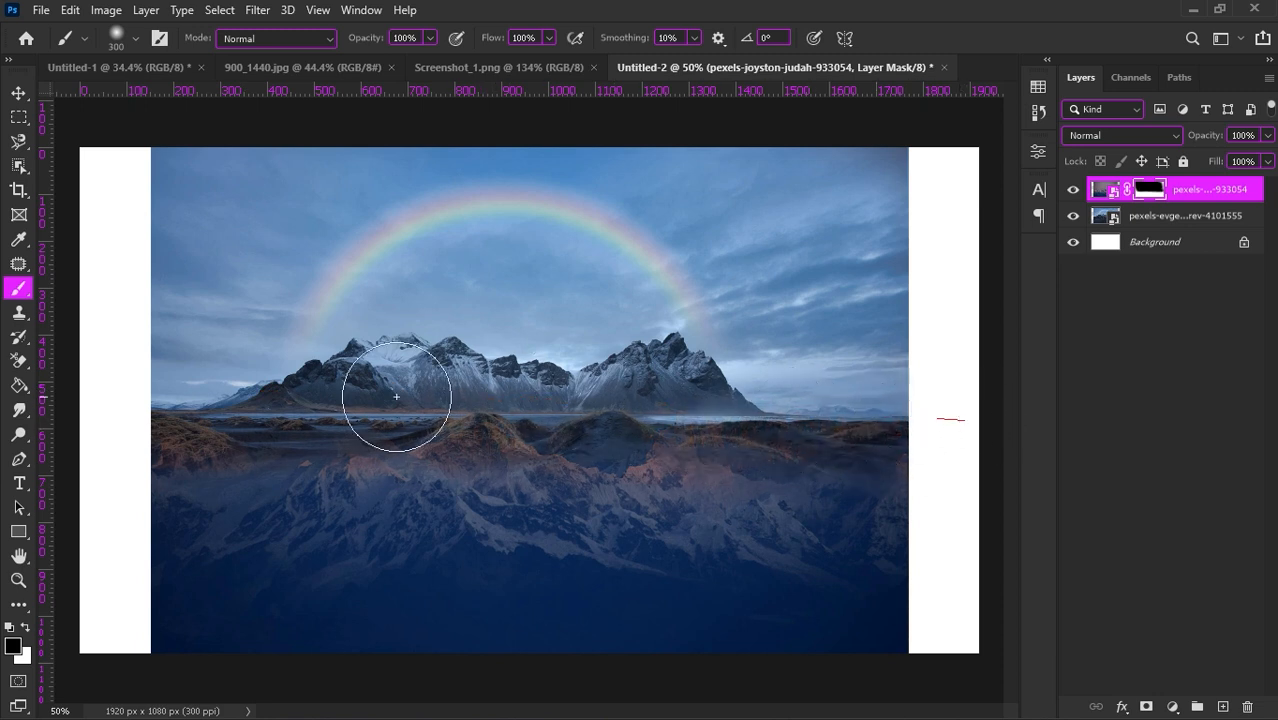
left_click_drag(337, 398, 148, 396)
left_click_drag(386, 433, 326, 420)
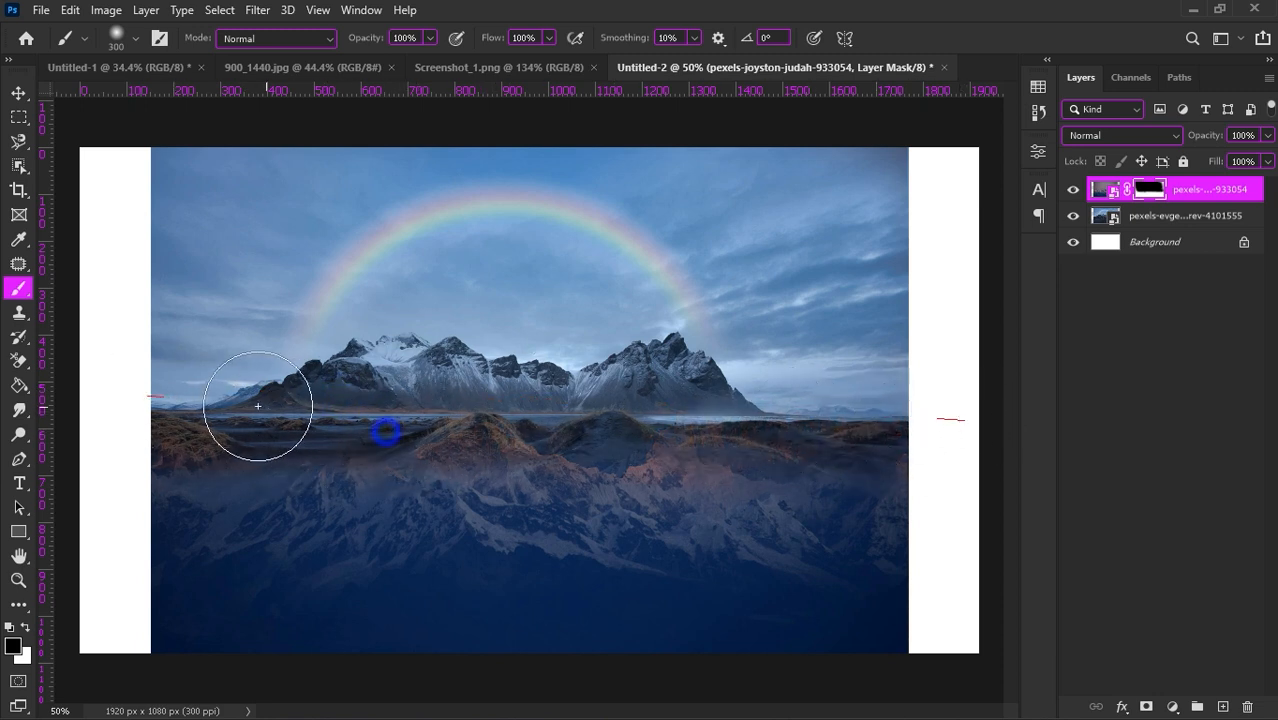
mouse_move(907, 428)
left_mouse_down()
mouse_move(620, 420)
mouse_move(82, 374)
left_mouse_up()
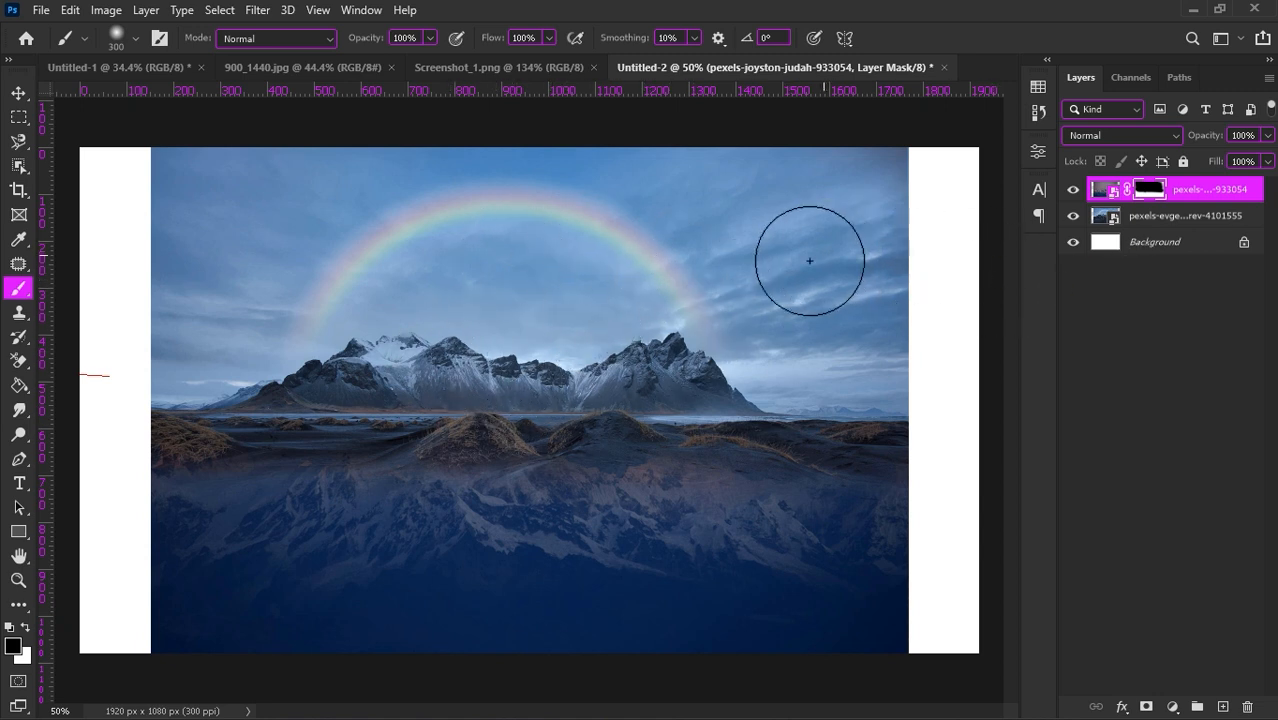
left_click(360, 72)
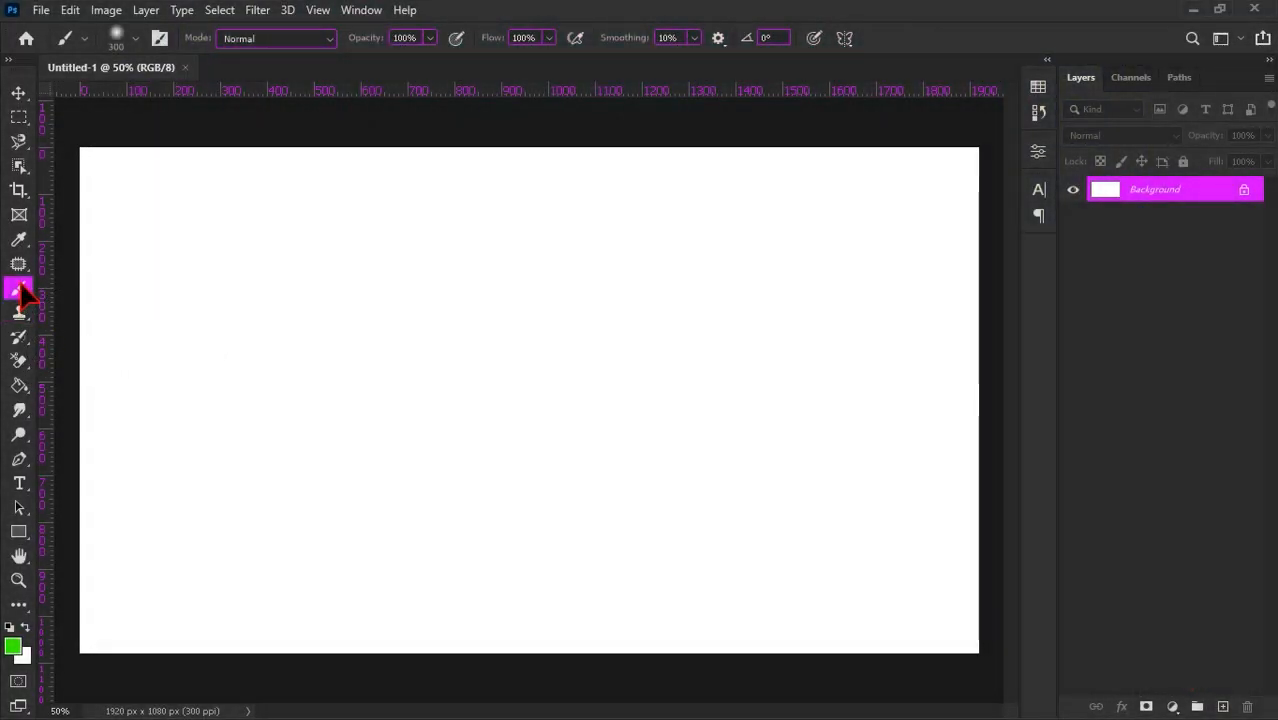
- Activate the Move tool briefly, and choose the Brush Tool from the brush tool group in the blank Untitled-1 document
left_click(18, 92)
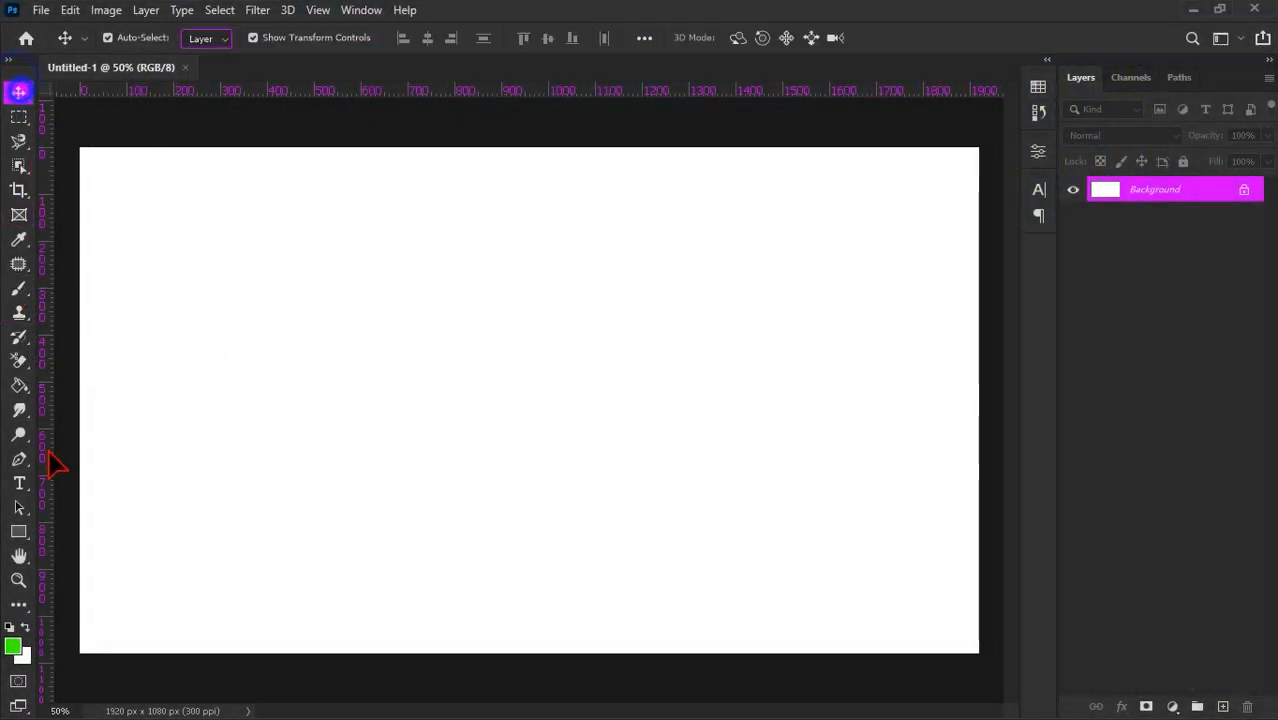
left_click(20, 290)
right_click(20, 290)
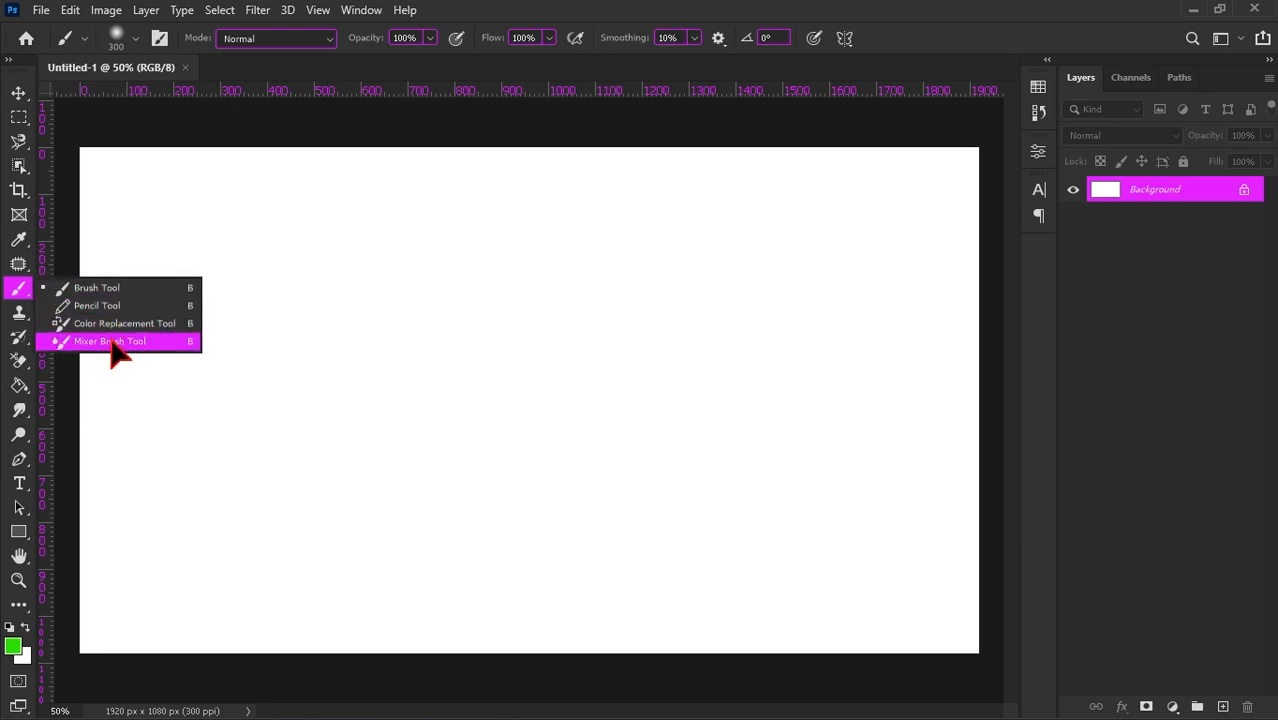
left_click(114, 287)
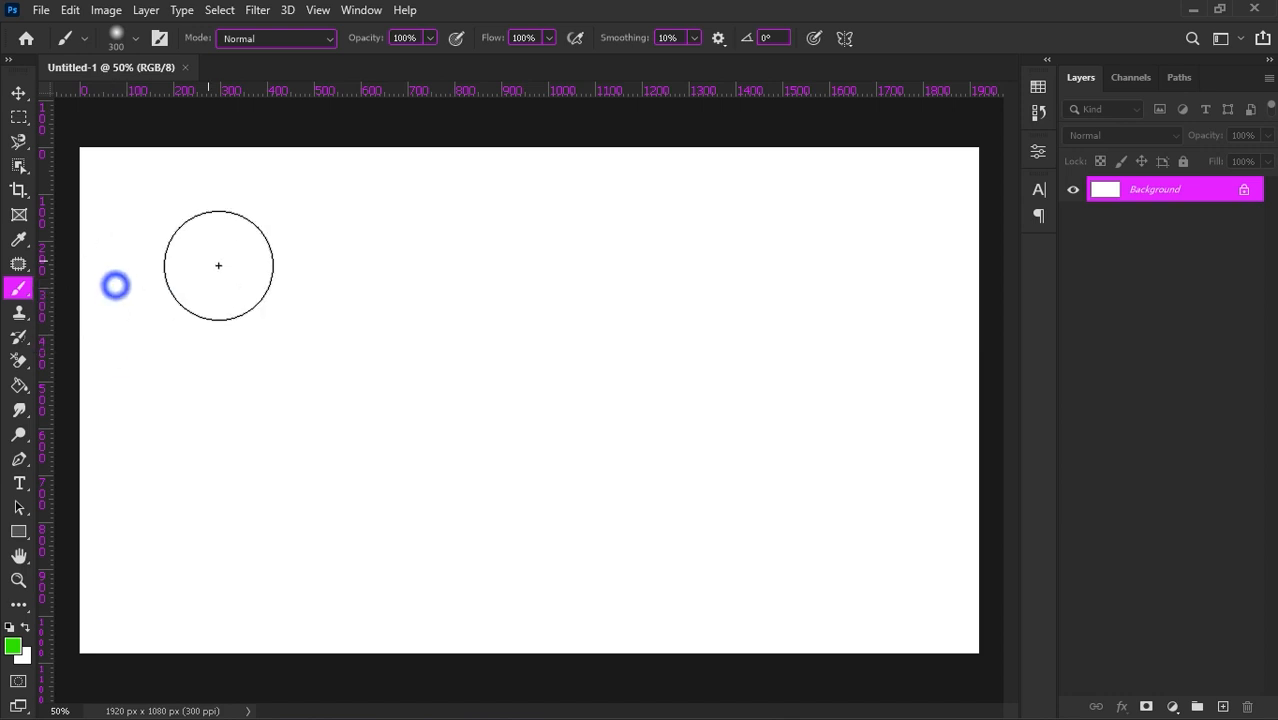
- Examine the brush size, hardness and preset list in the brush picker, both from the tool options and on the canvas
left_click(136, 39)
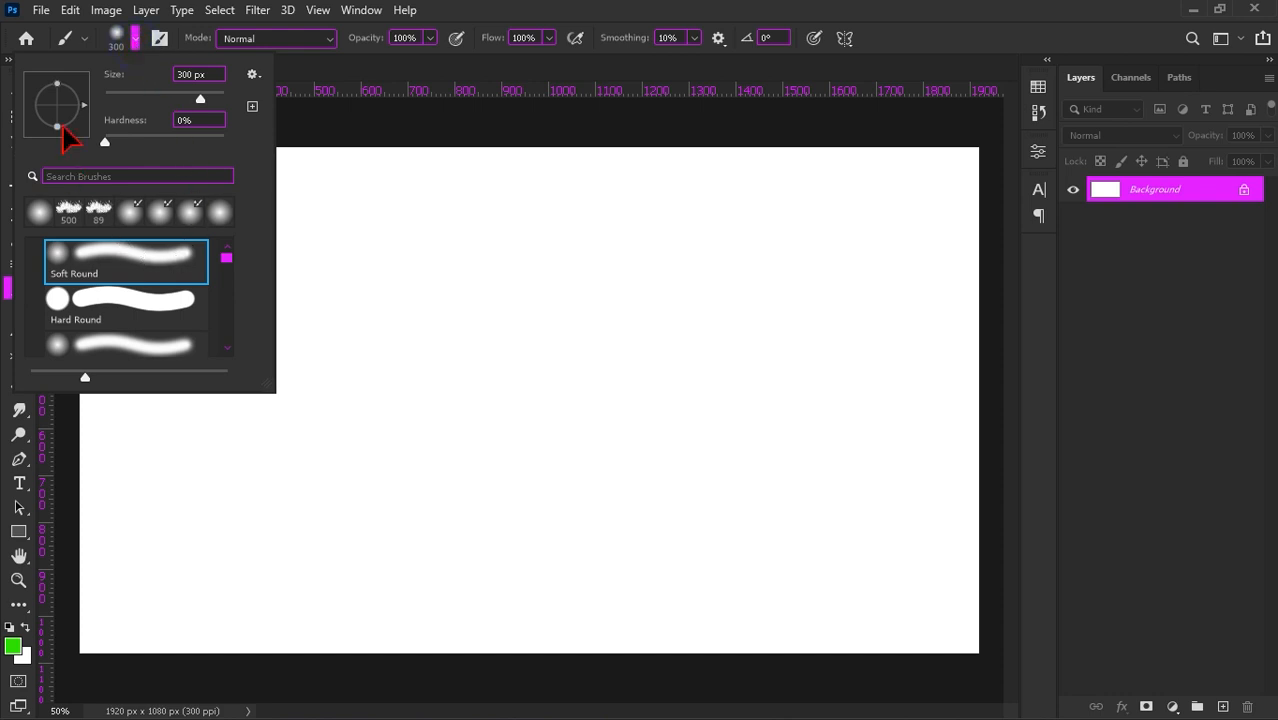
left_click(136, 39)
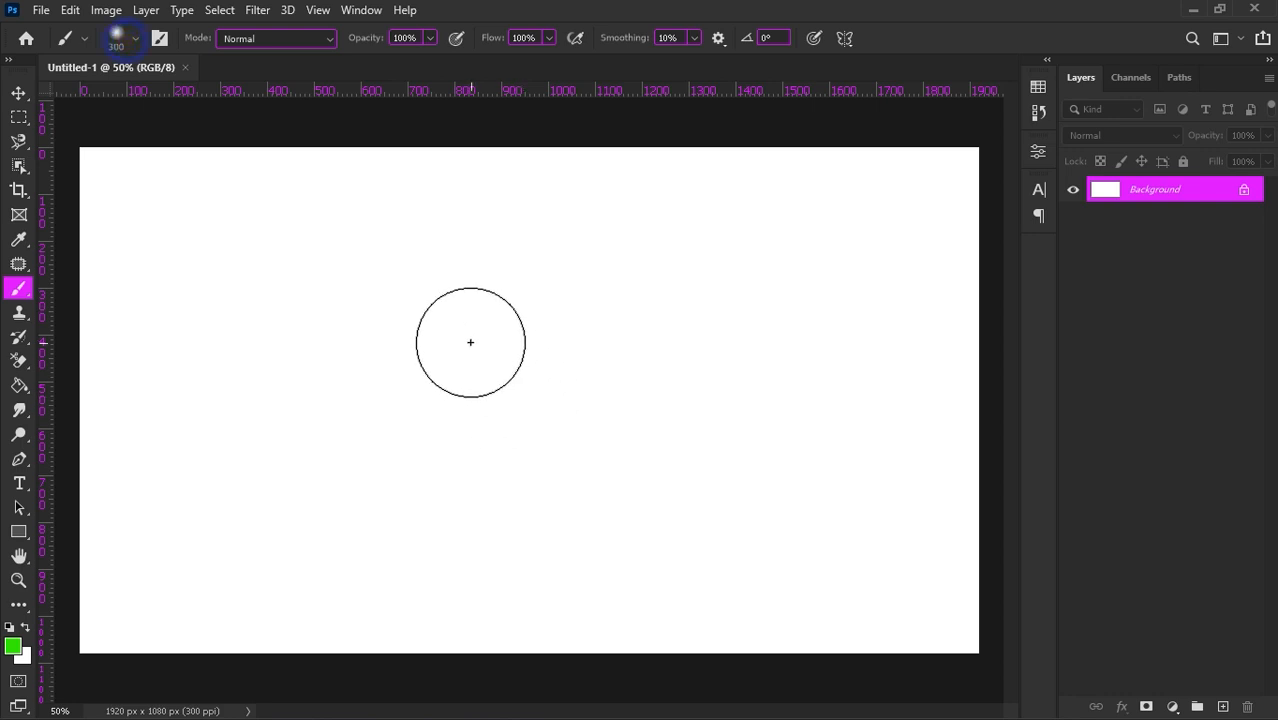
right_click(447, 343)
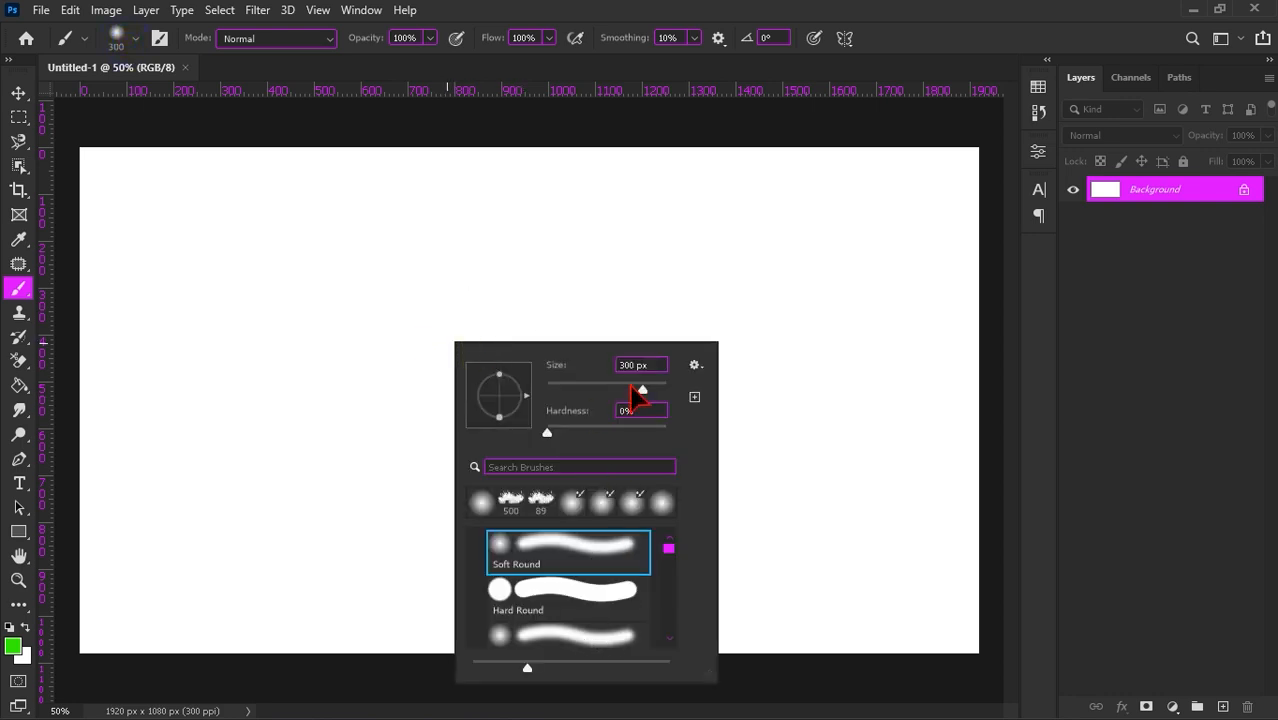
scroll(632, 518, "down", 1)
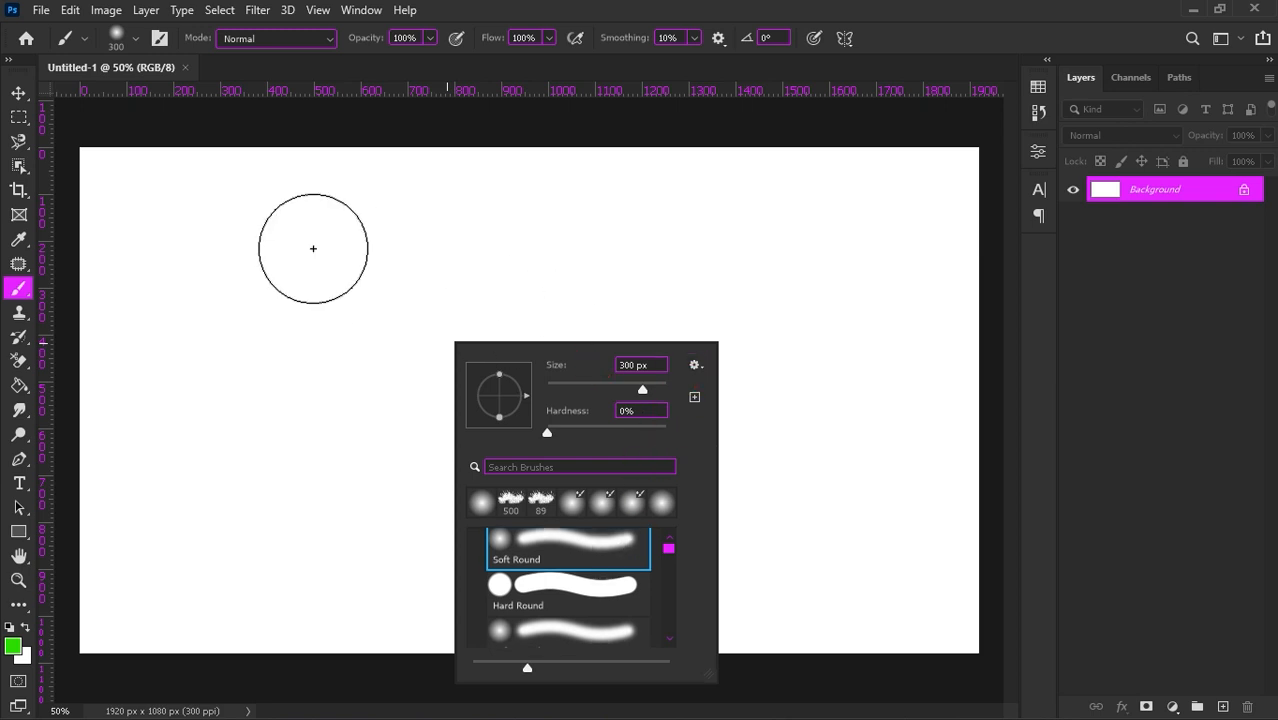
- Hide the brush tip and brush stroke previews in the brush picker and browse the presets listed by name
right_click(258, 232)
left_click(505, 257)
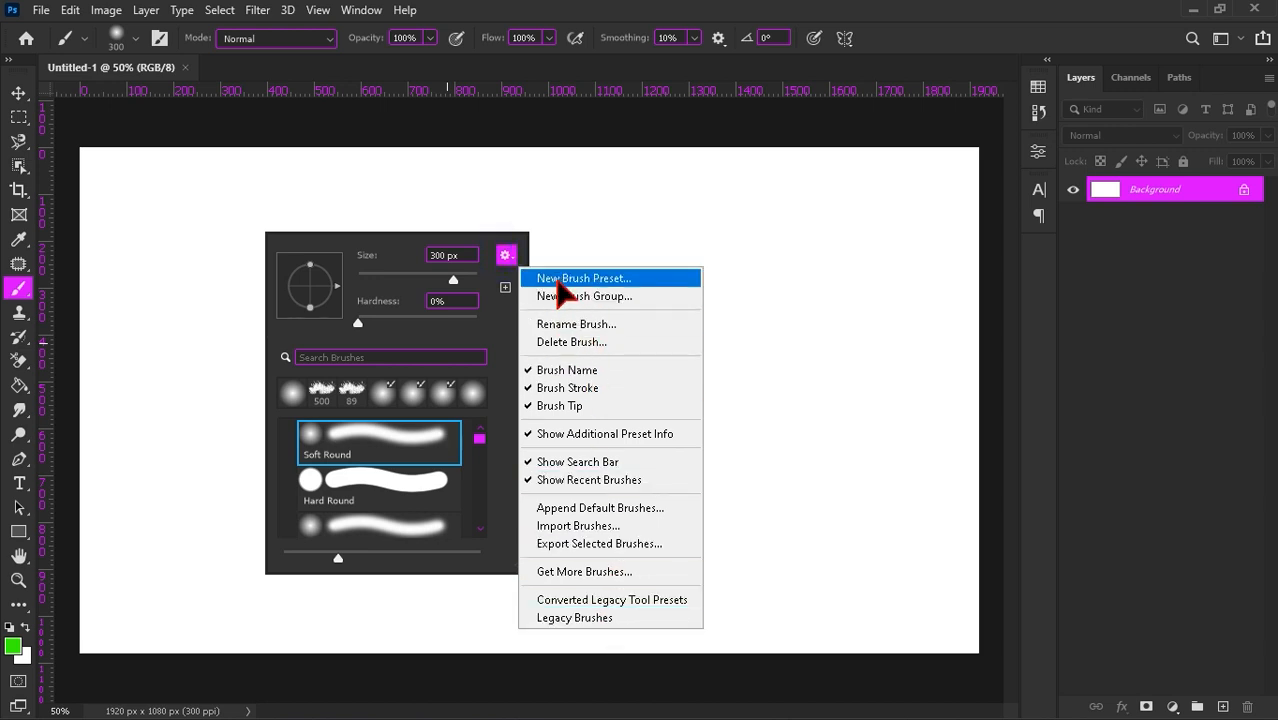
left_click(558, 406)
left_click(503, 253)
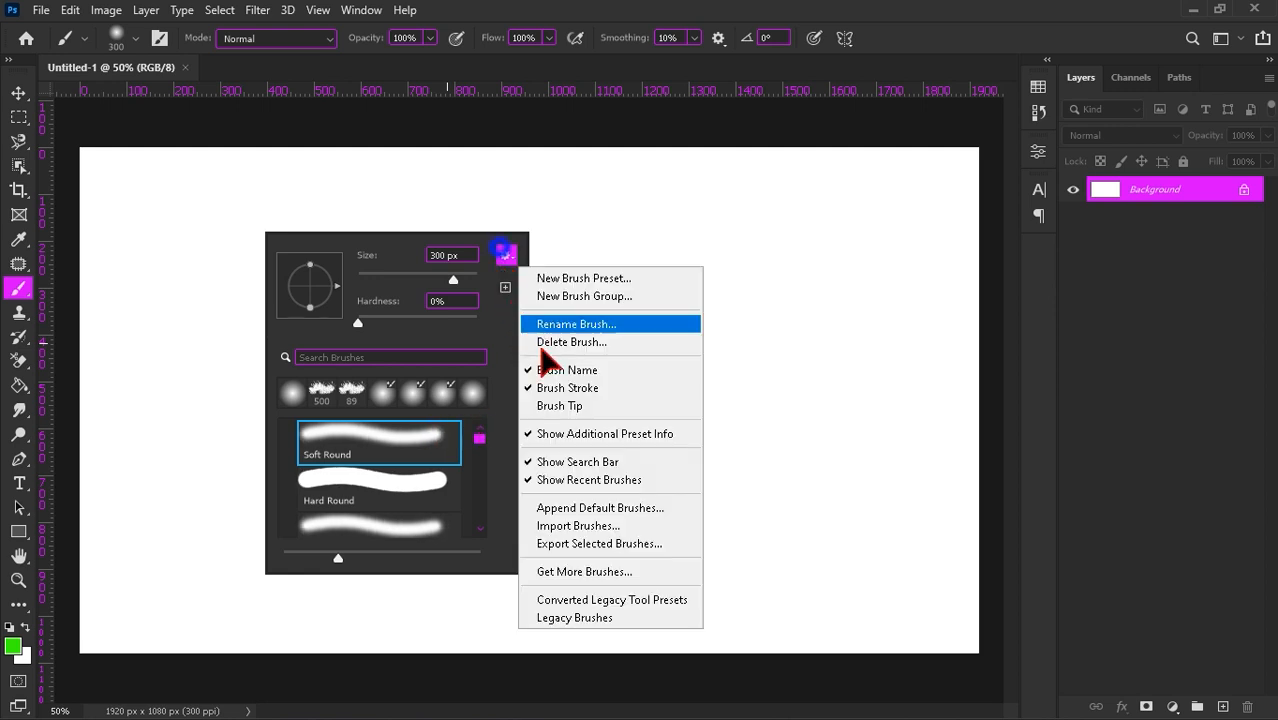
left_click(560, 388)
left_click(505, 255)
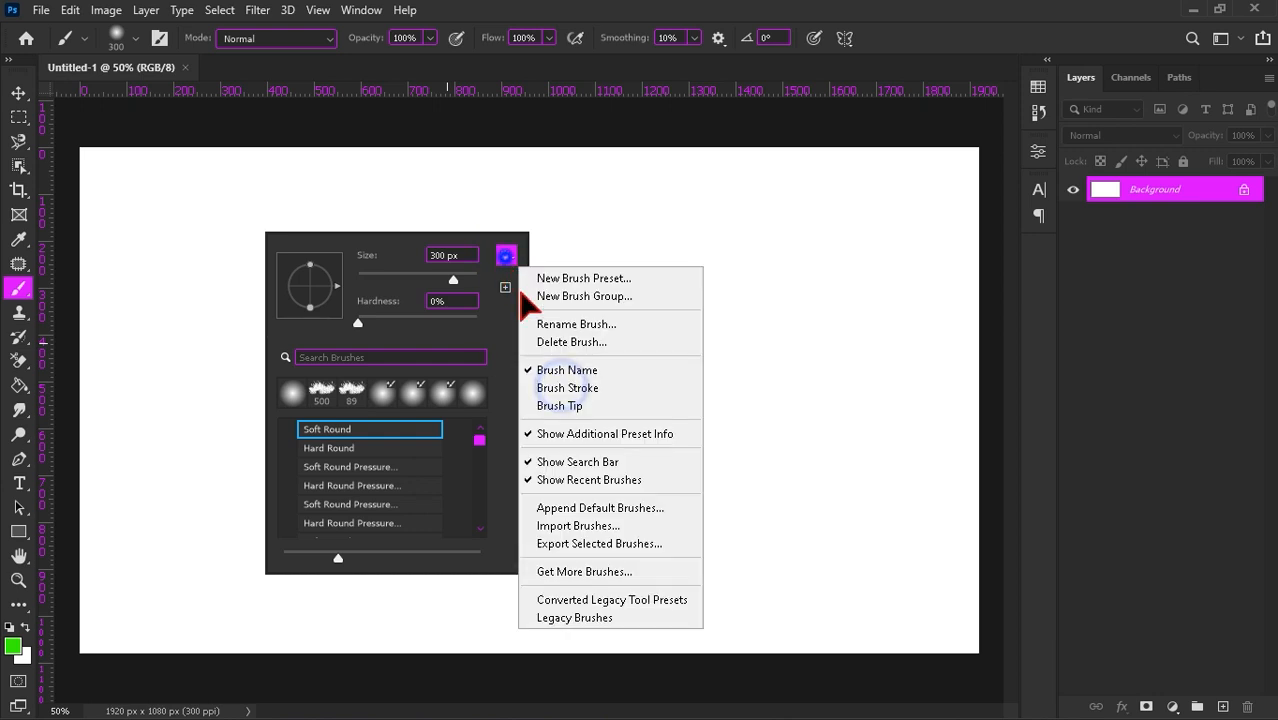
left_click(549, 370)
scroll(391, 471, "down", 2)
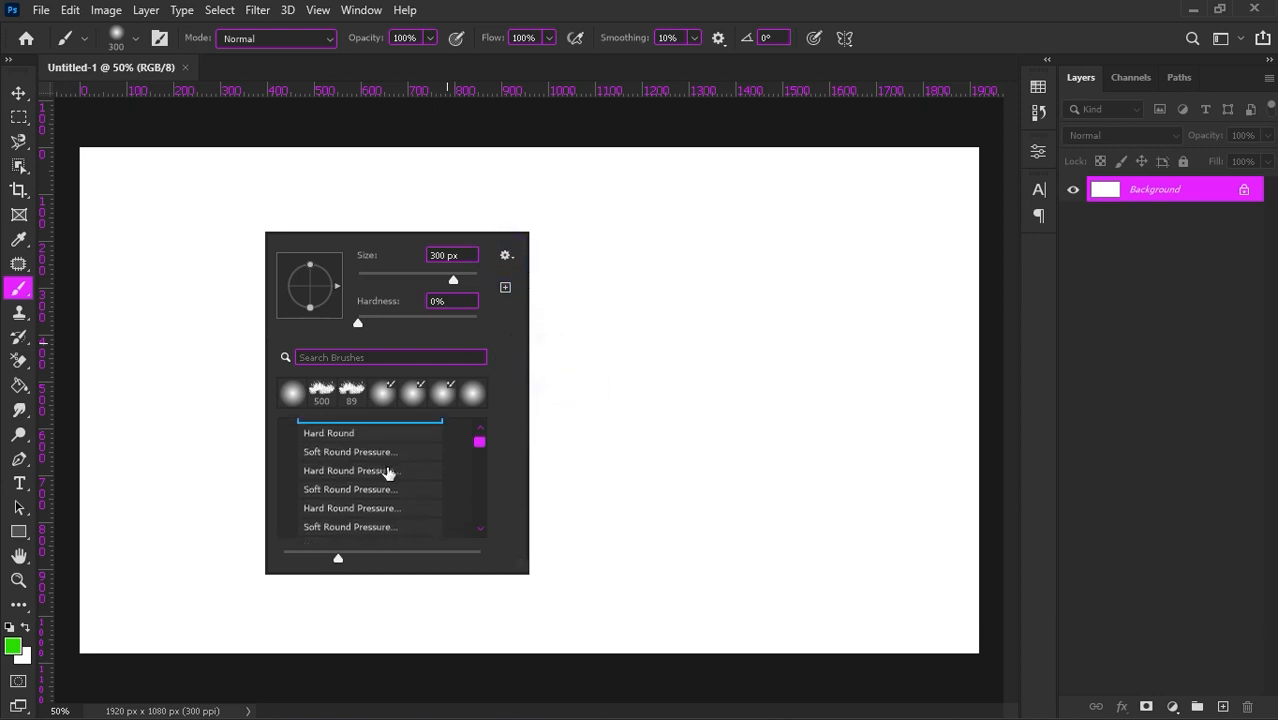
scroll(388, 472, "up", 2)
scroll(412, 492, "down", 2)
scroll(385, 505, "up", 1)
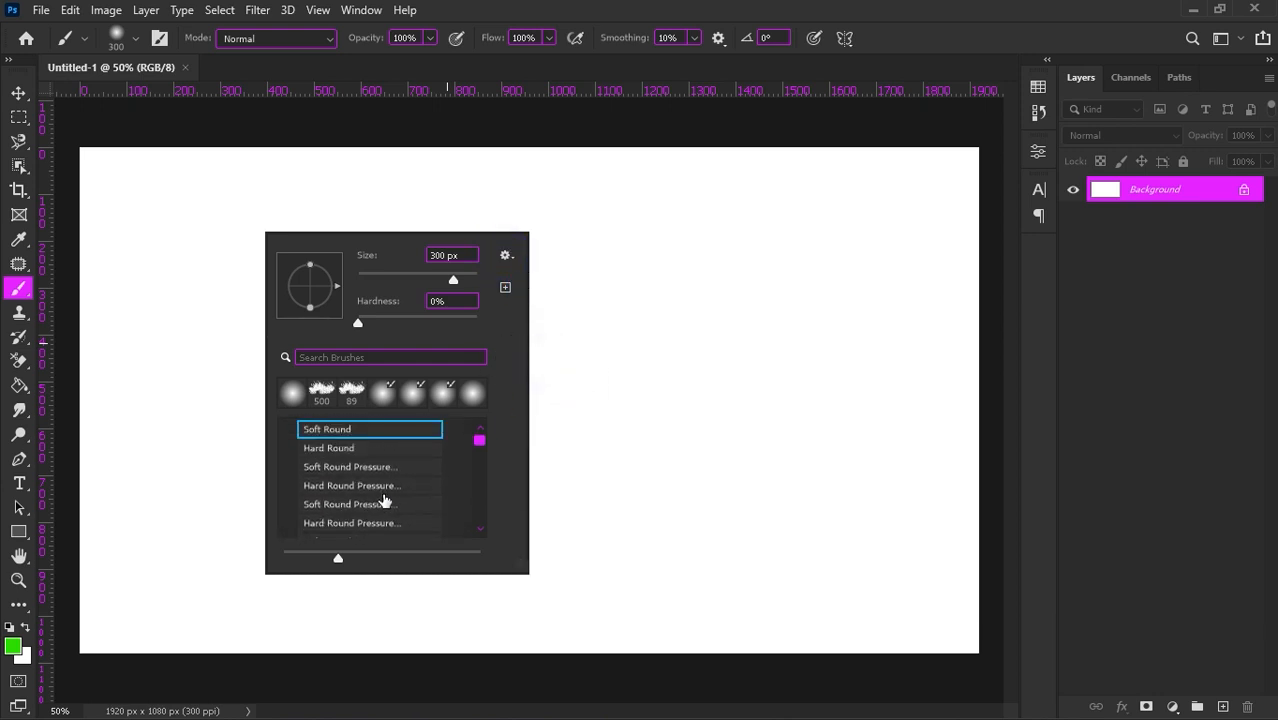
- Turn the brush stroke and brush tip previews back on in the brush picker
left_click(506, 255)
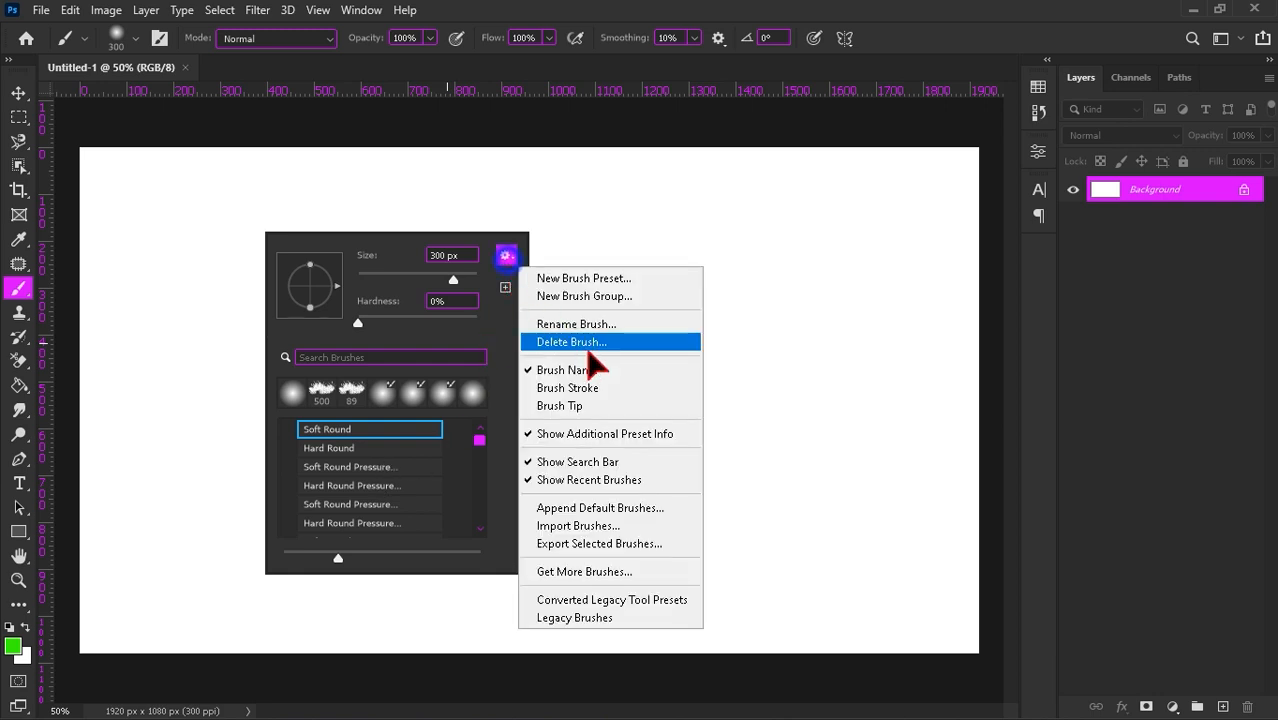
left_click(586, 384)
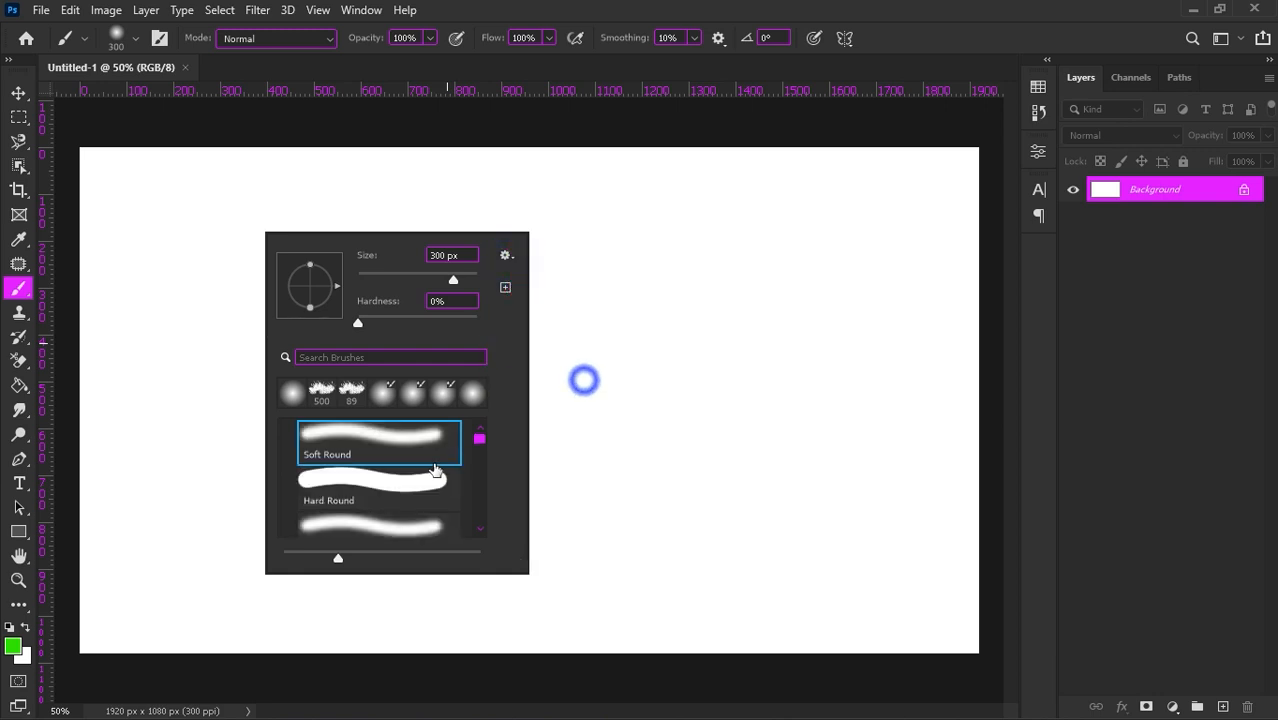
left_click(506, 255)
left_click(593, 408)
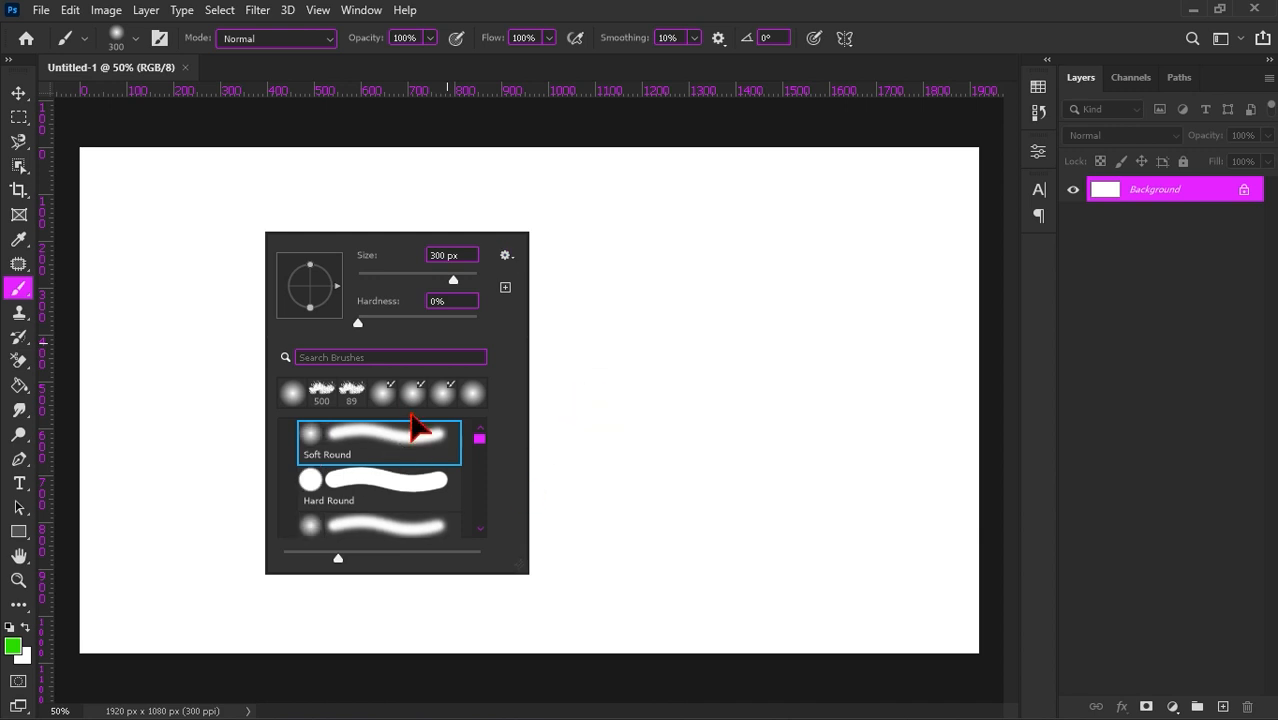
- Set the brush hardness to 0% and the brush size to 84 px
left_click(133, 38)
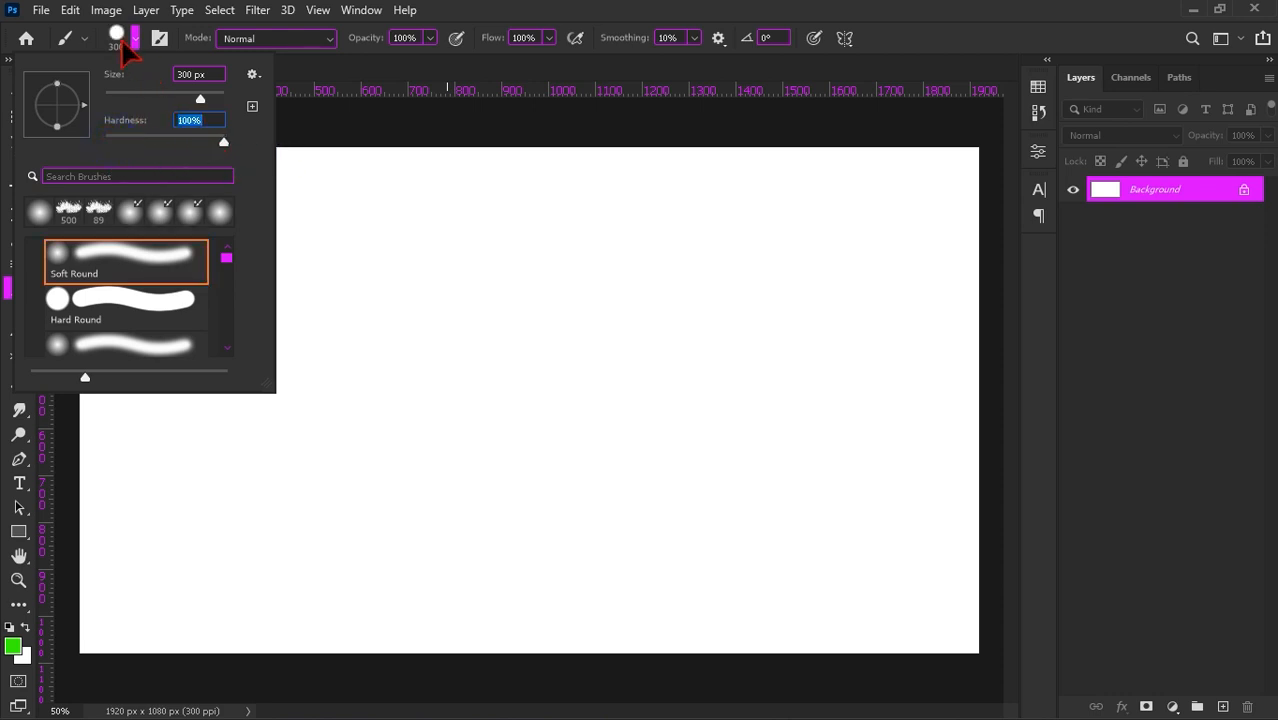
left_click_drag(220, 142, 85, 150)
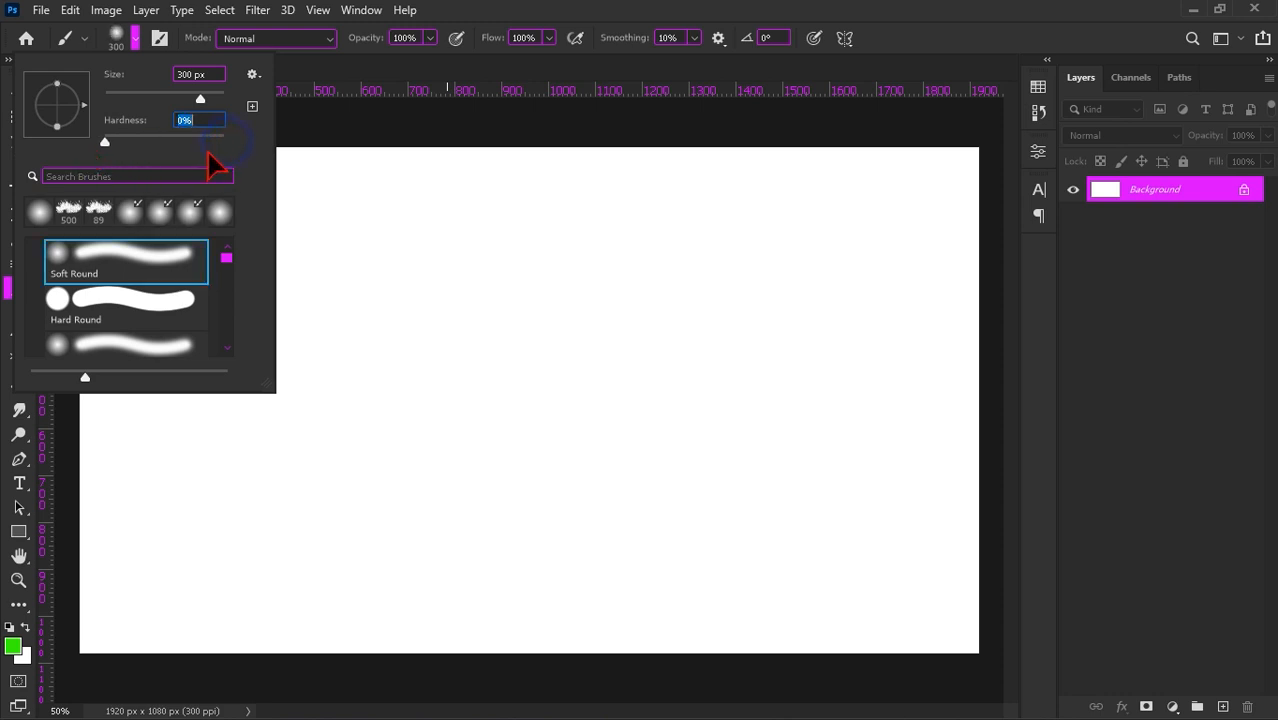
mouse_move(196, 98)
left_mouse_down()
mouse_move(146, 99)
mouse_move(183, 120)
left_mouse_up()
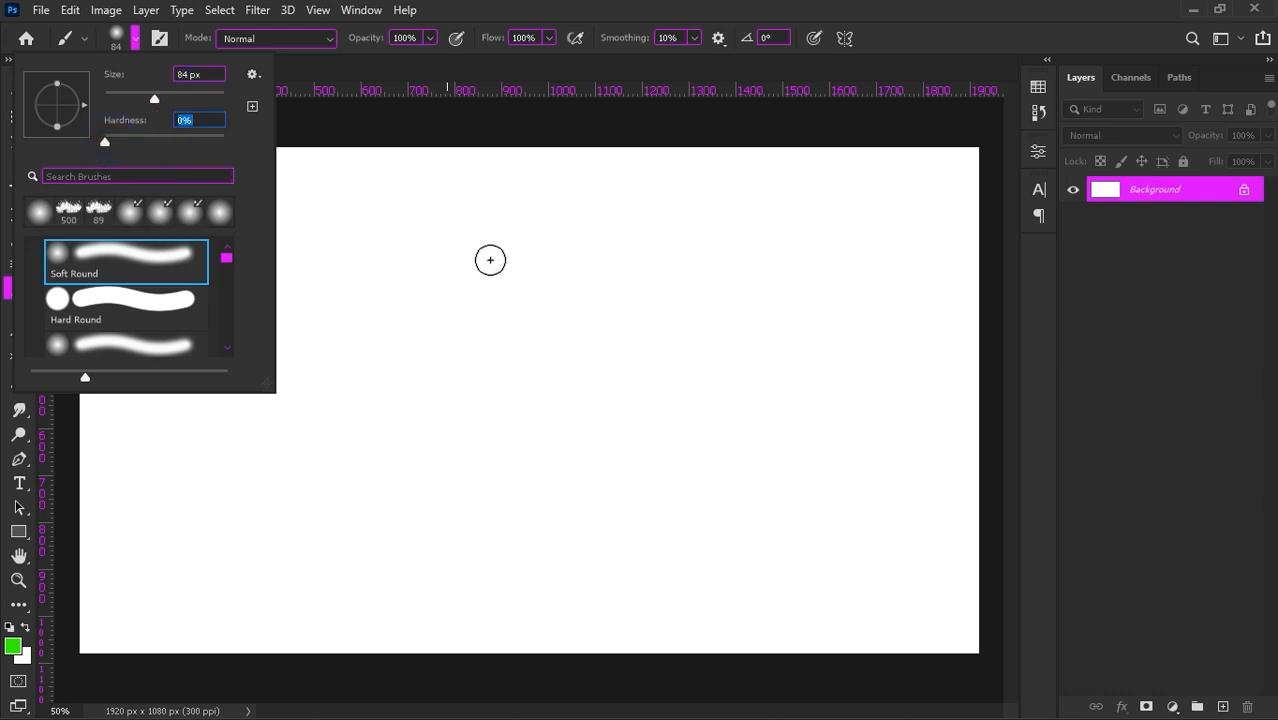
left_click(420, 216)
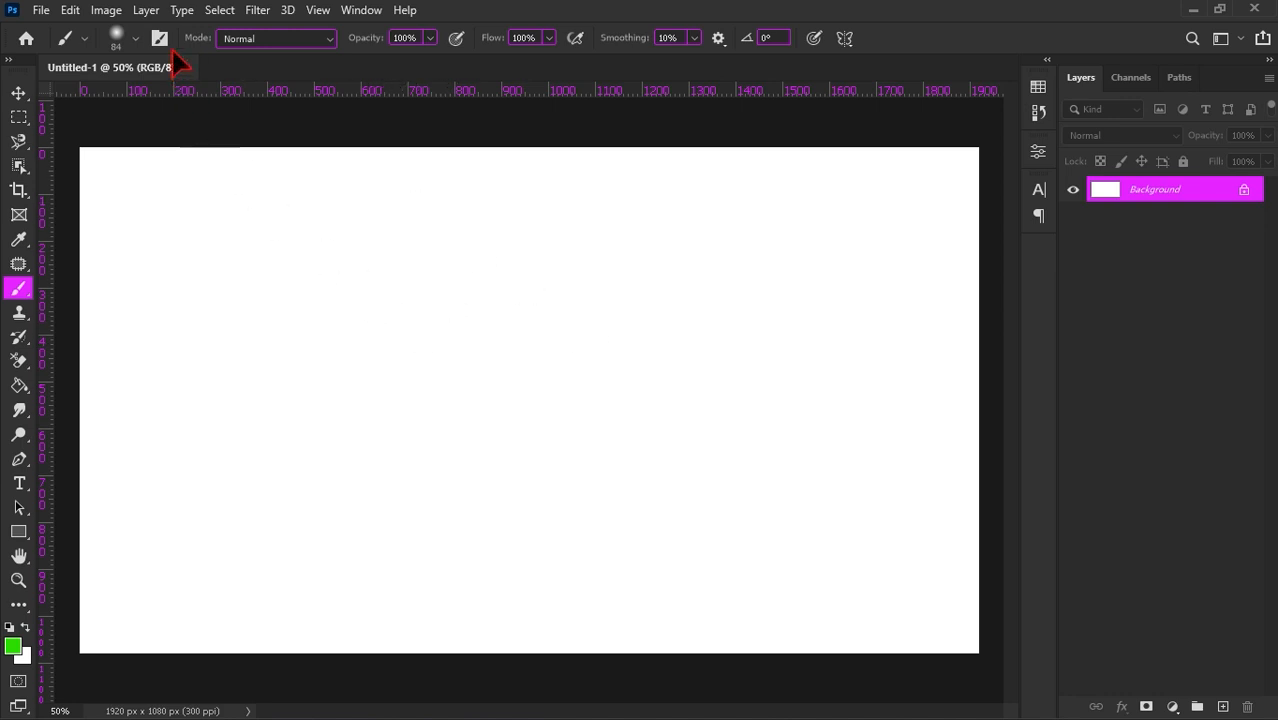
- Set the brush size to 114 px in the brush picker and return to the canvas
left_click(136, 39)
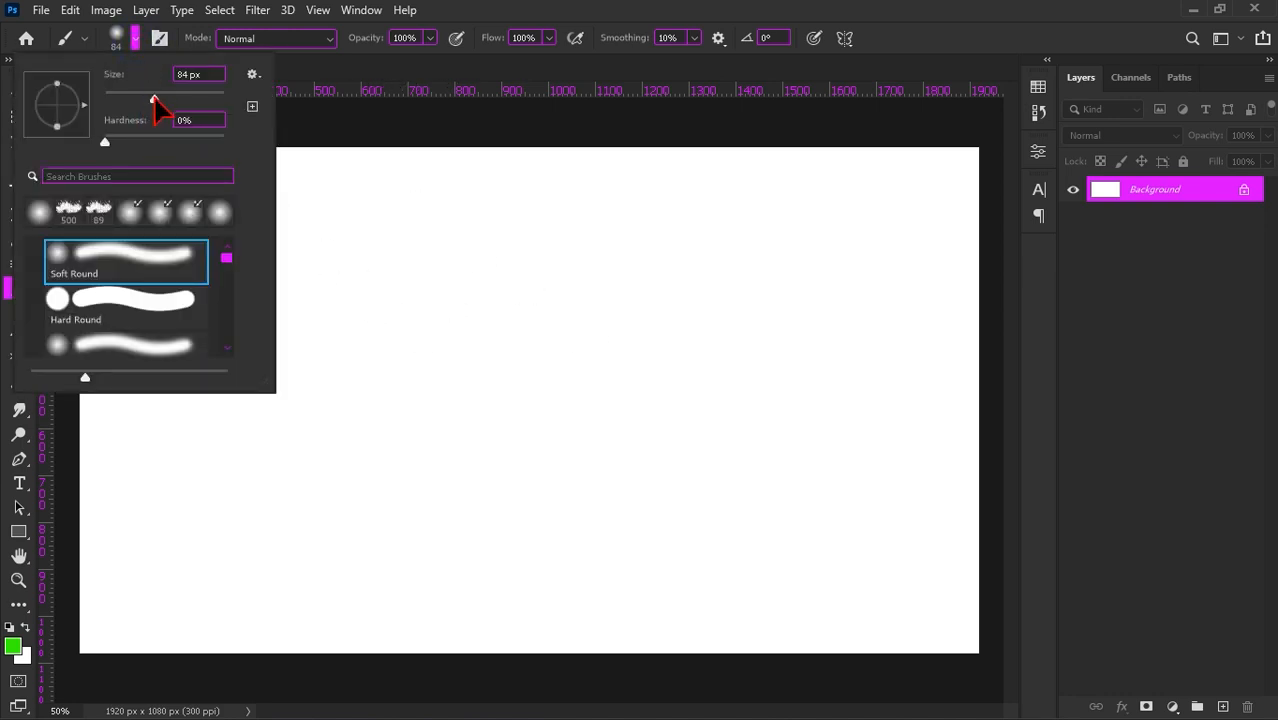
left_click(202, 100)
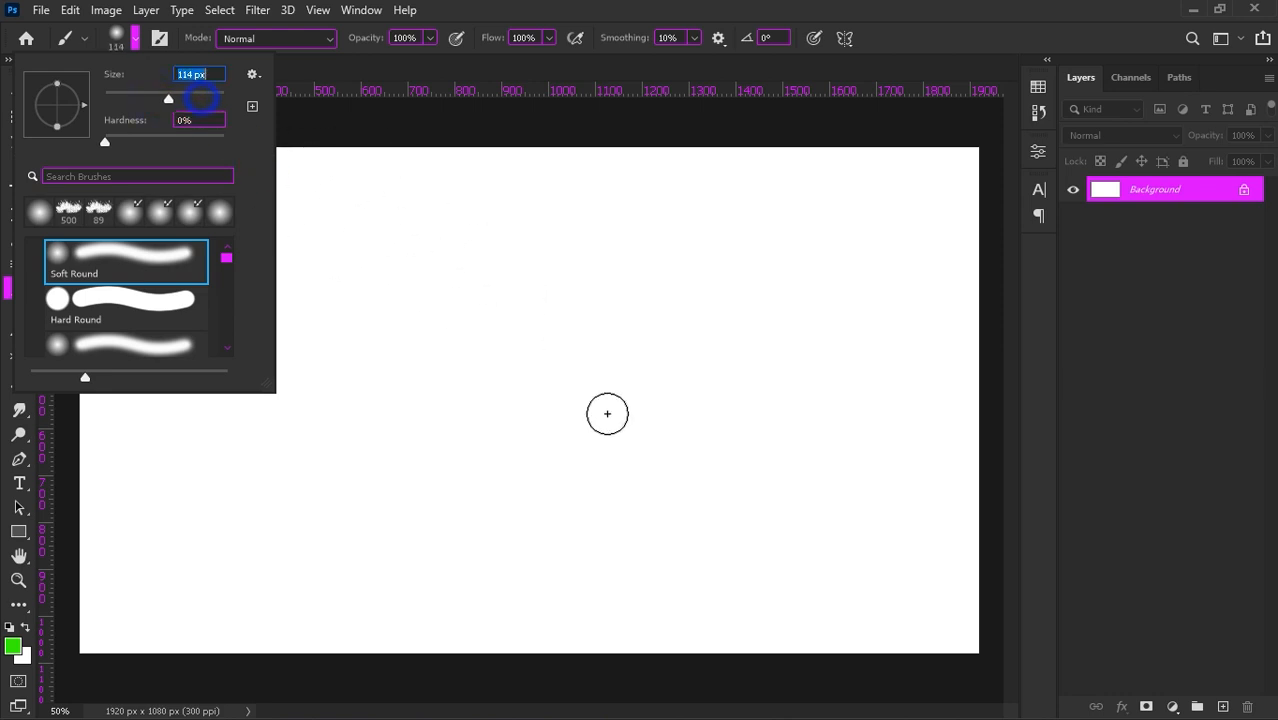
left_click(393, 302)
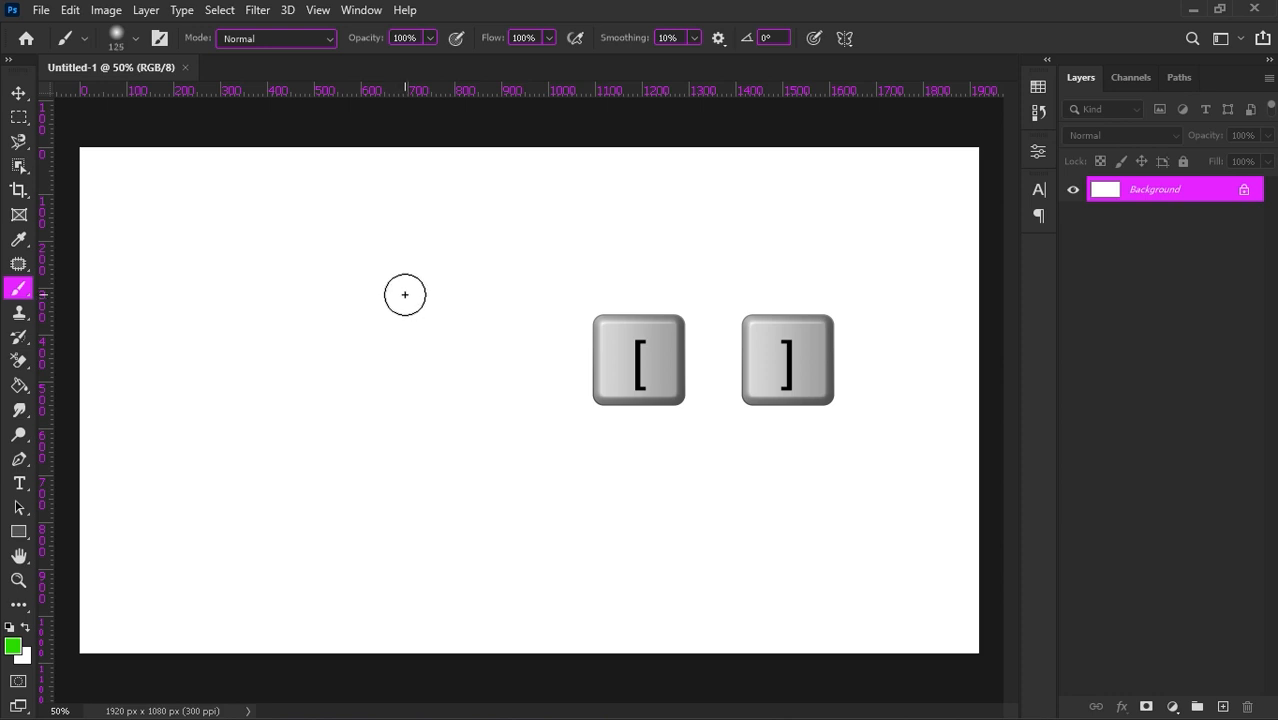
- Enlarge the brush in increments to 1100 px over the canvas
key("bracketright")
key("bracketright")
key("bracketright")
key("bracketright")
key("bracketright")
key("bracketright")
key("bracketright")
key("bracketright")
key("bracketright")
key("bracketright")
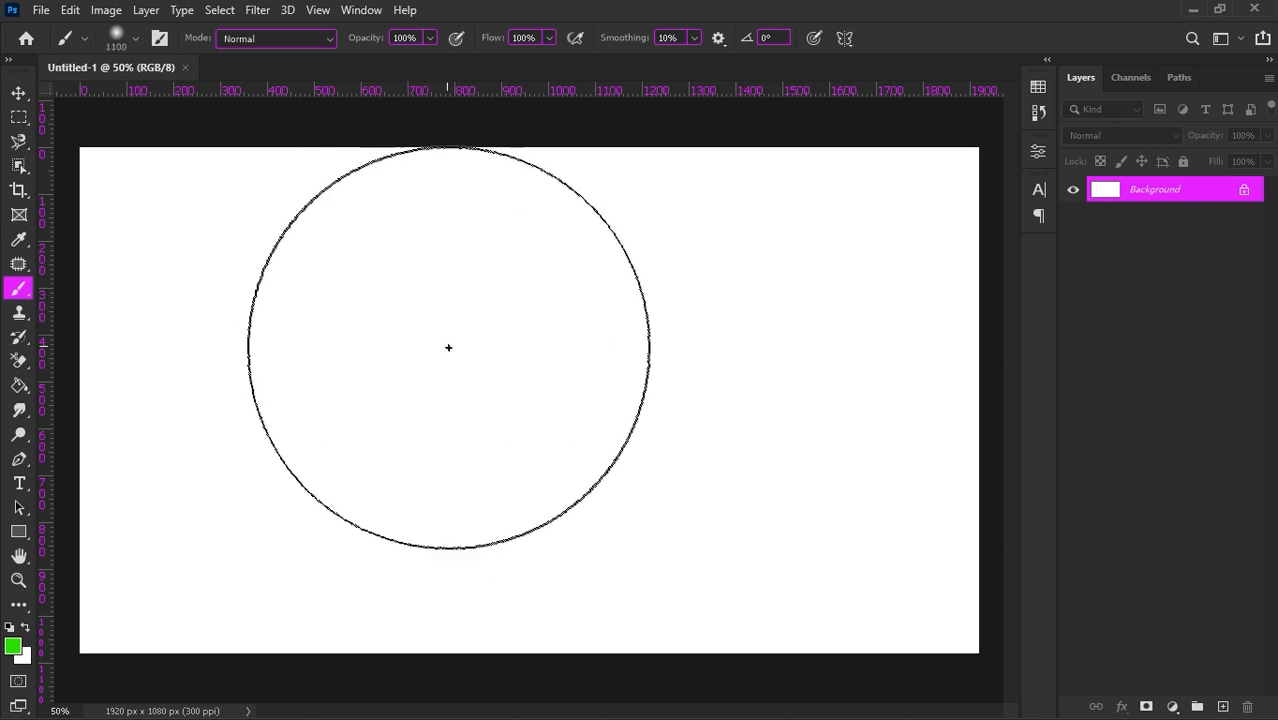
- Reduce the brush in increments to about 400 px over the canvas
key("bracketleft")
key("bracketleft")
key("bracketleft")
key("bracketleft")
key("bracketleft")
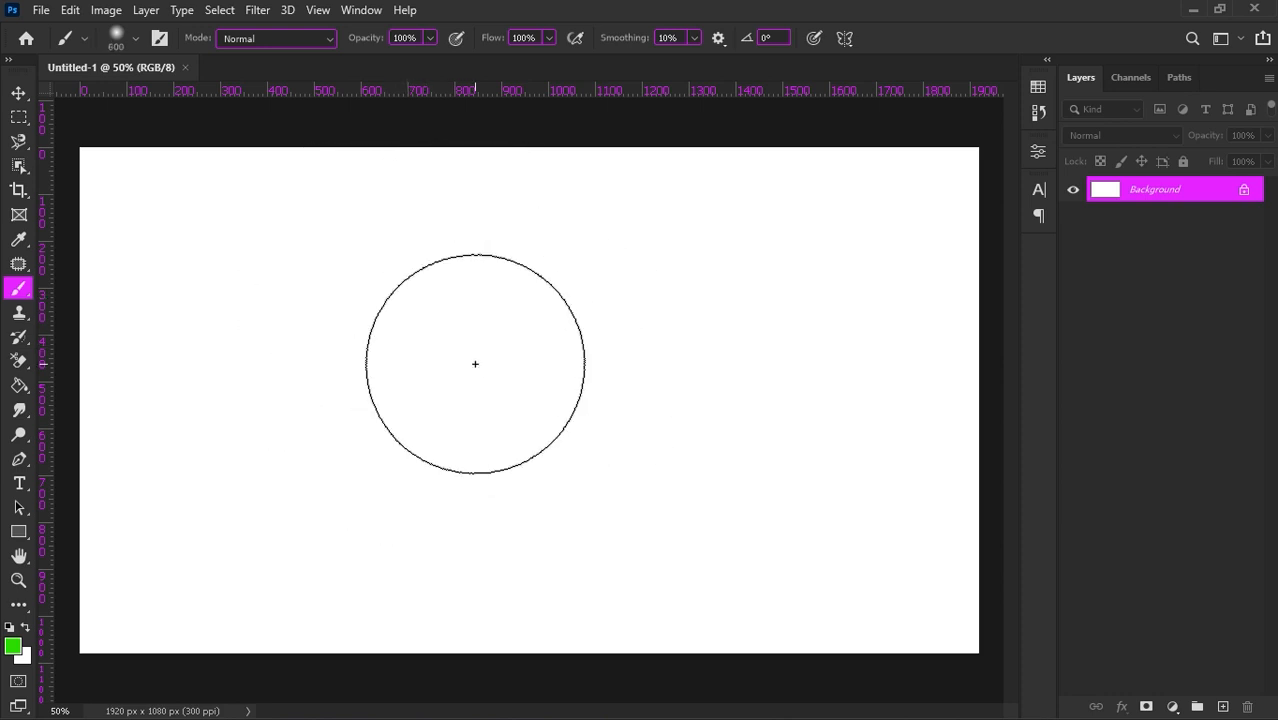
key("bracketleft")
key("bracketright")
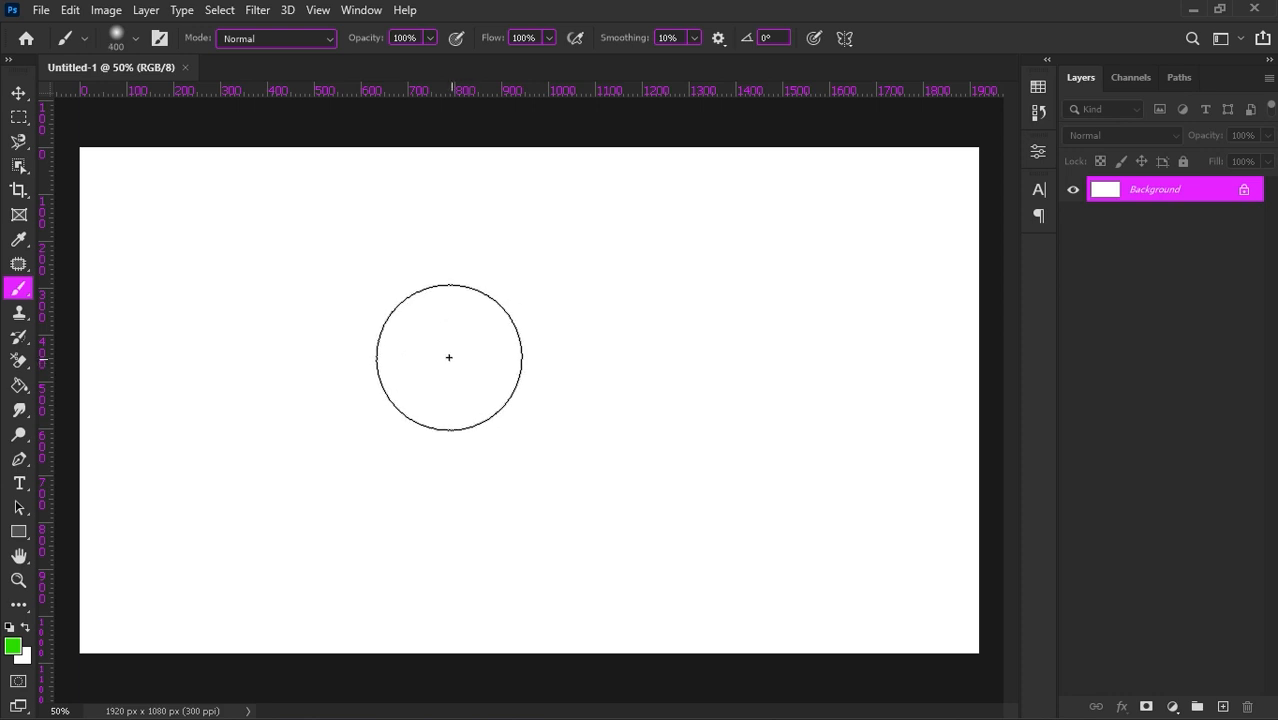
- Adjust the brush interactively on the canvas to a 340 px diameter and 84% hardness
key("alt")
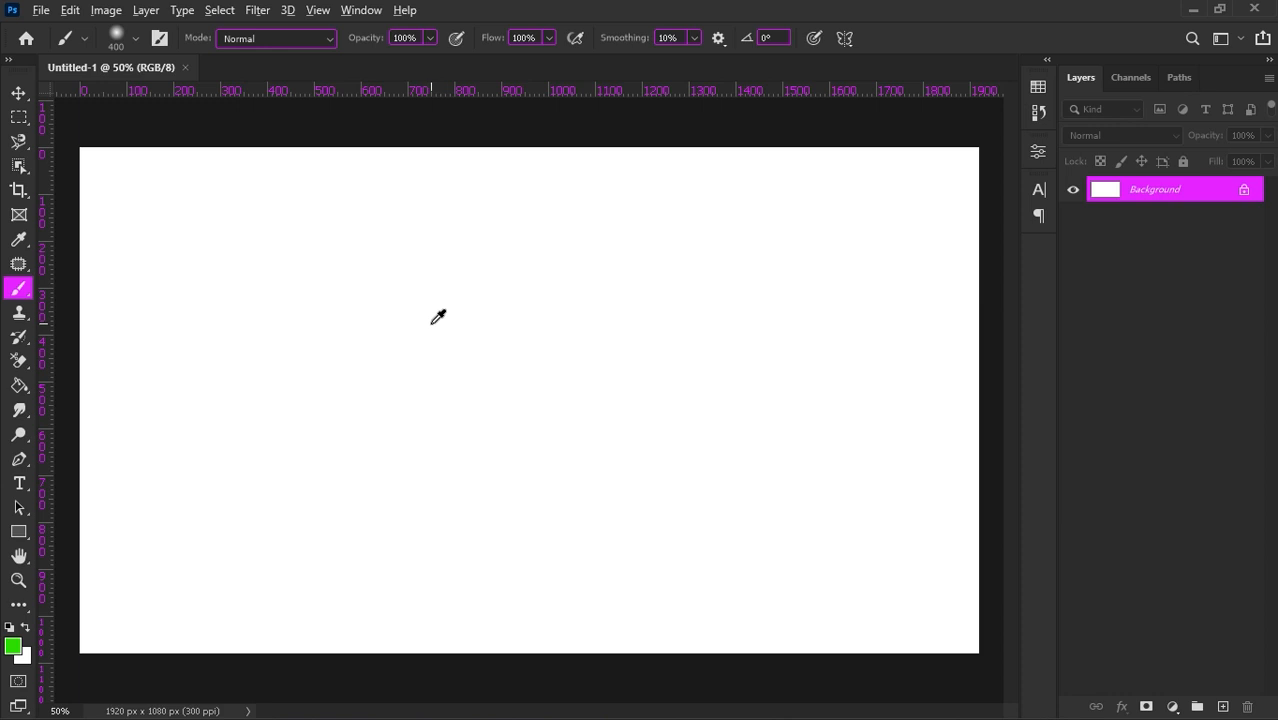
right_click(432, 322, "alt")
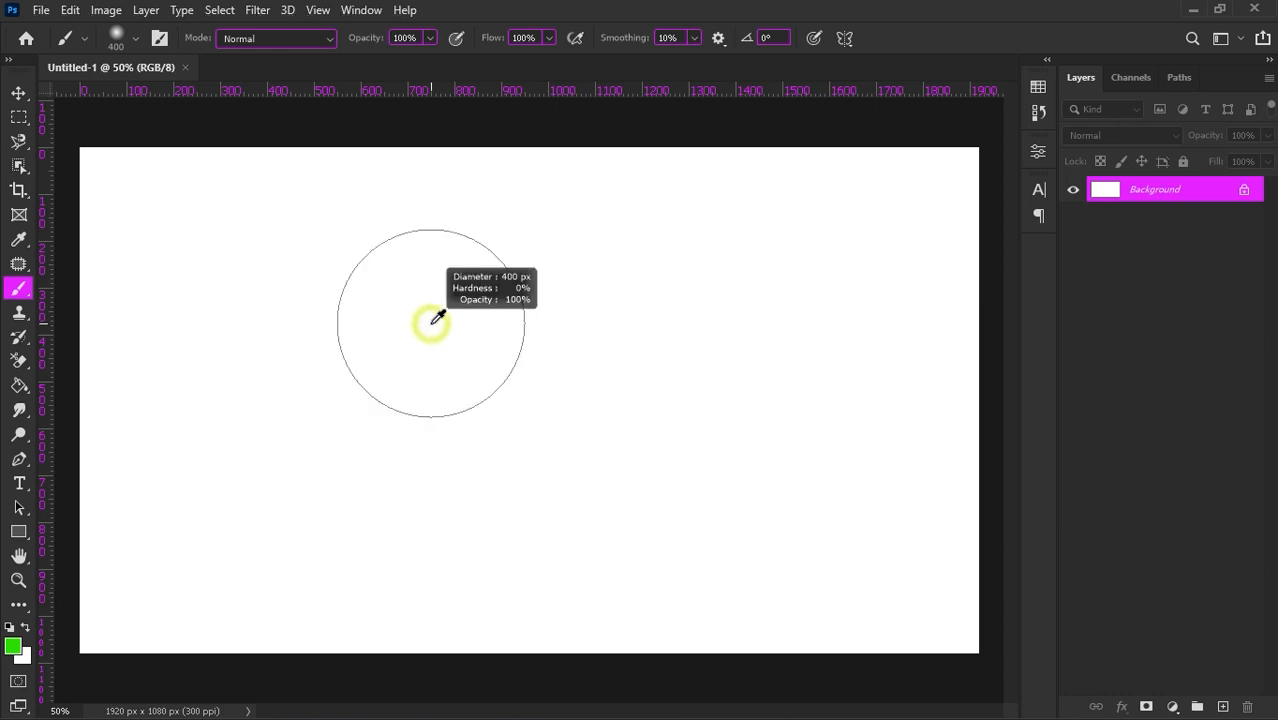
mouse_move(431, 324)
left_mouse_down()
mouse_move(579, 362)
mouse_move(407, 372)
mouse_move(435, 178)
left_mouse_up()
mouse_move(439, 515)
left_mouse_down()
mouse_move(428, 570)
mouse_move(440, 571)
mouse_move(397, 653)
mouse_move(408, 354)
mouse_move(447, 177)
left_mouse_up()
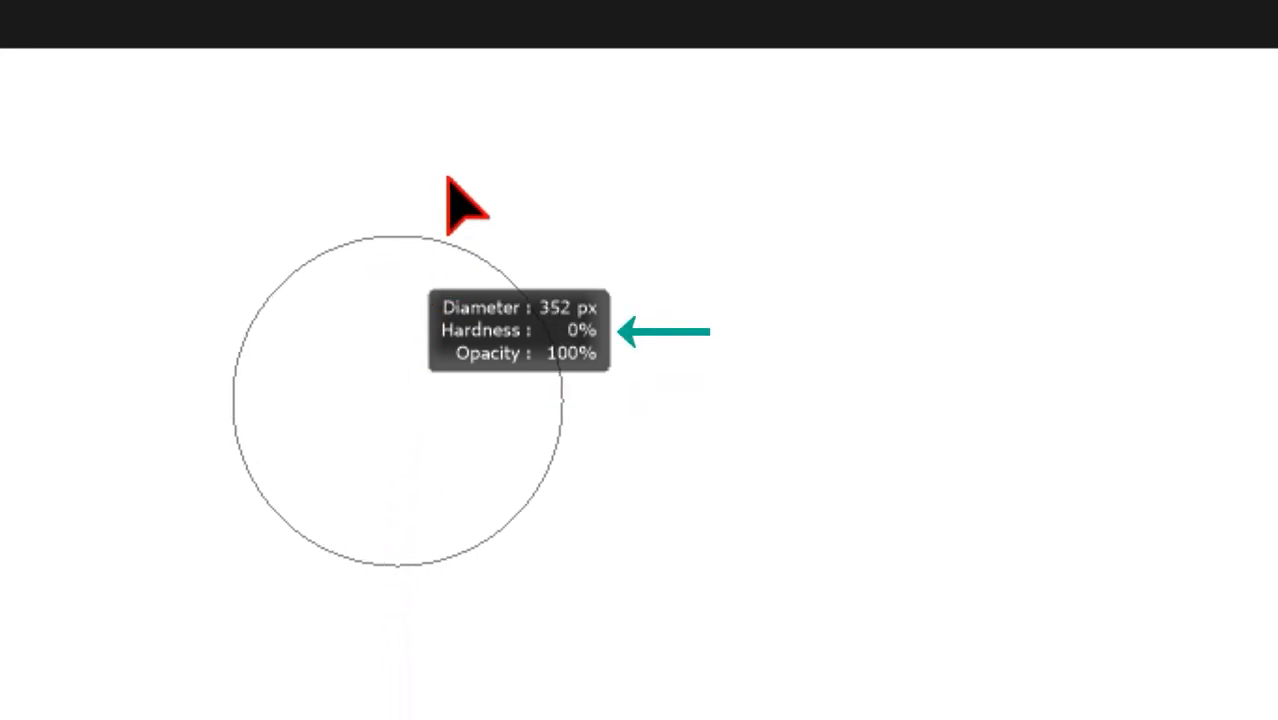
mouse_move(447, 177)
left_mouse_down()
mouse_move(428, 277)
mouse_move(436, 718)
left_mouse_up()
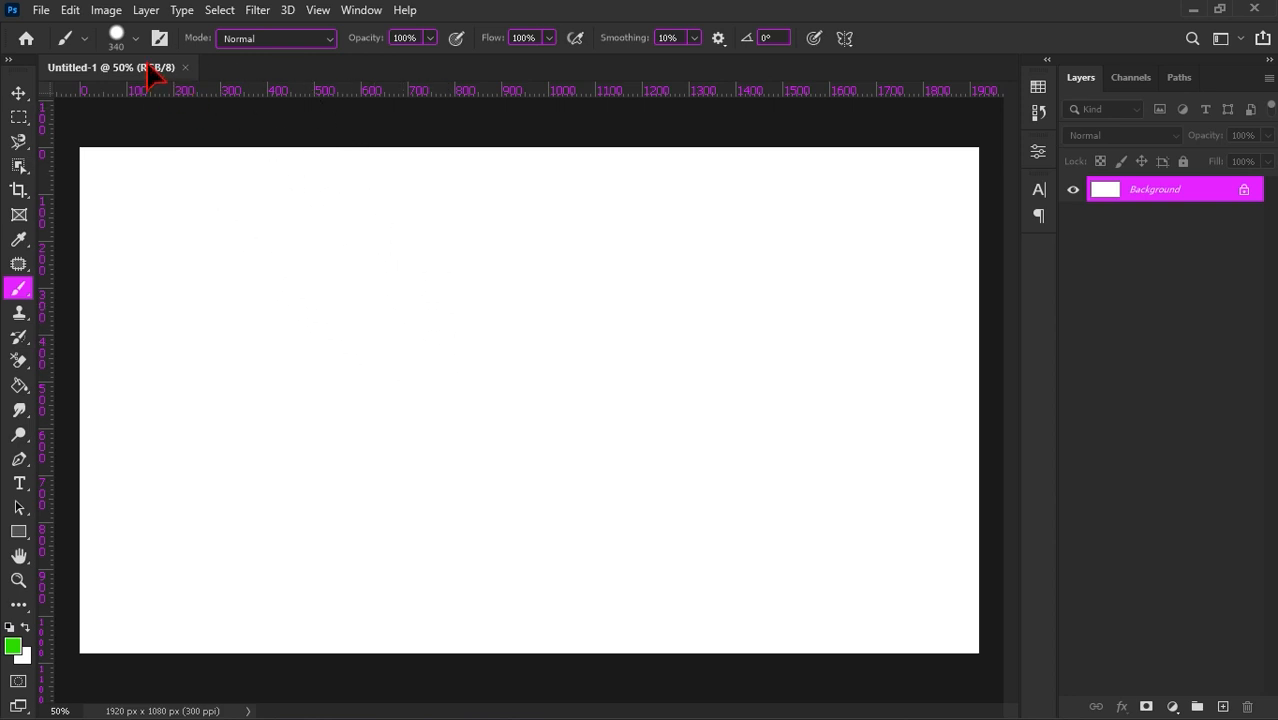
- Set the brush hardness to 0% and paint a soft horizontal stroke across the upper canvas in red as the new foreground color
left_click(117, 36)
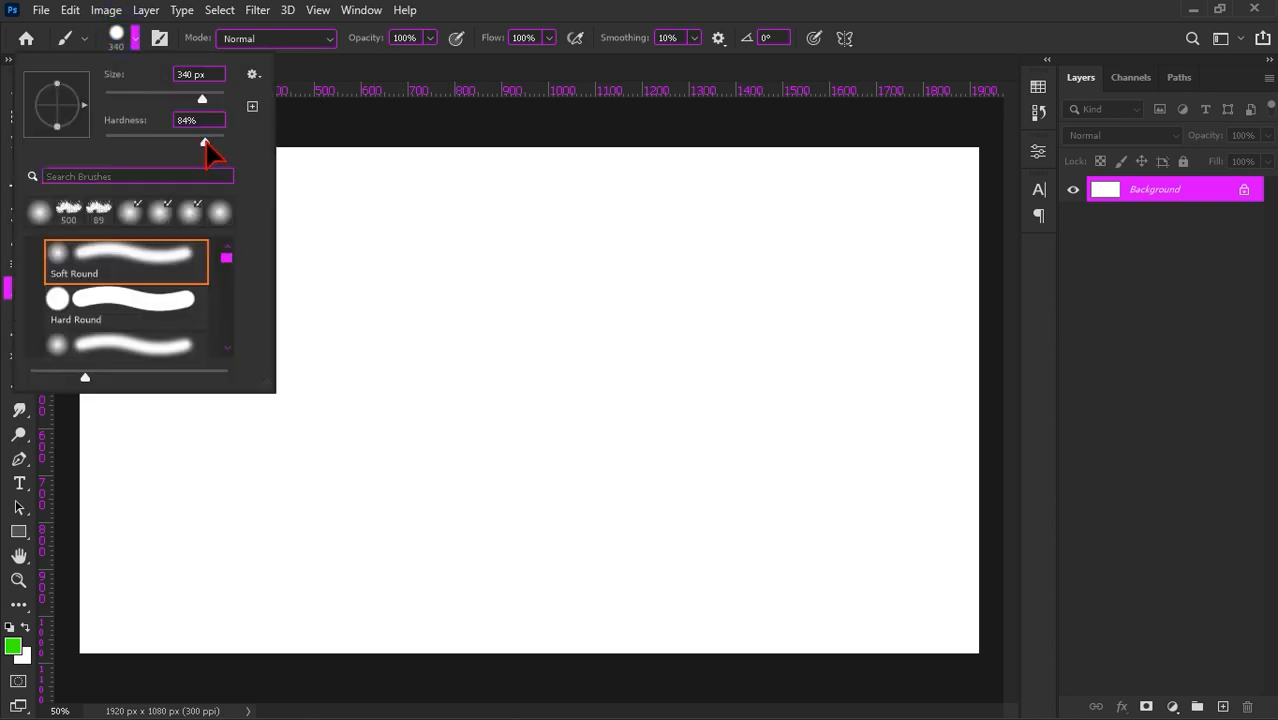
left_click(105, 141)
left_click(13, 646)
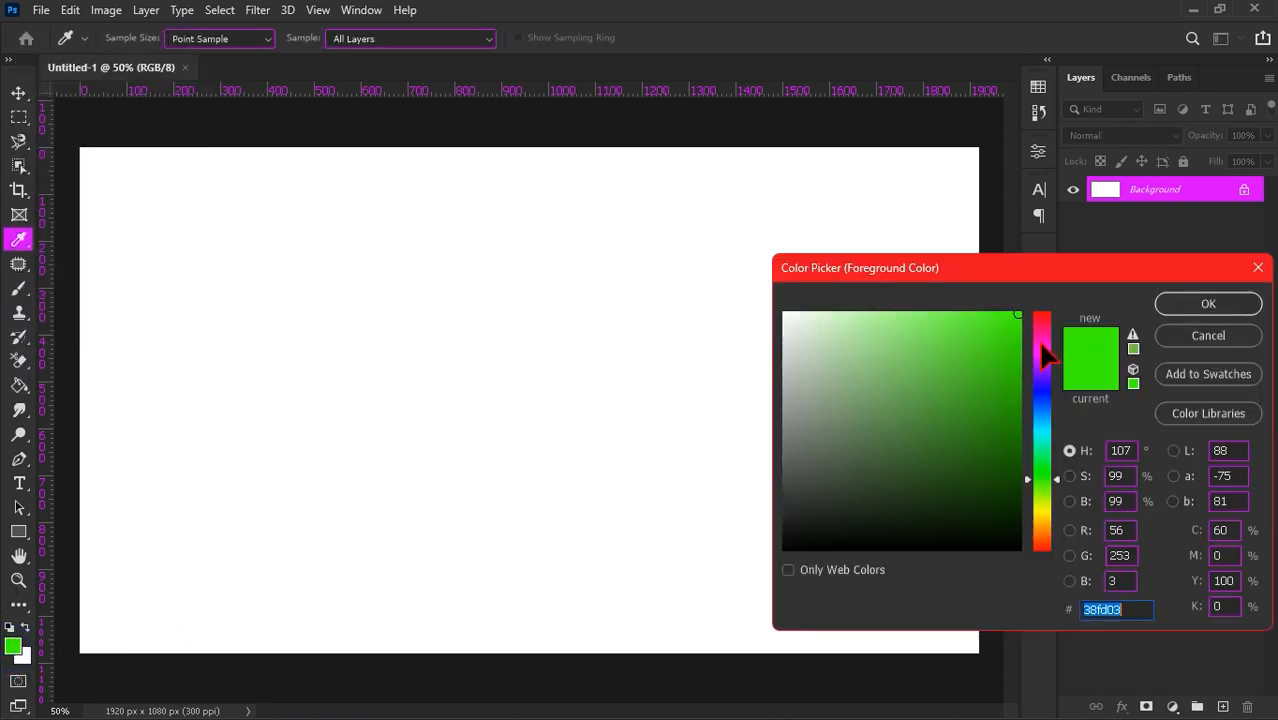
left_click_drag(1038, 339, 1037, 305)
left_click(1206, 304)
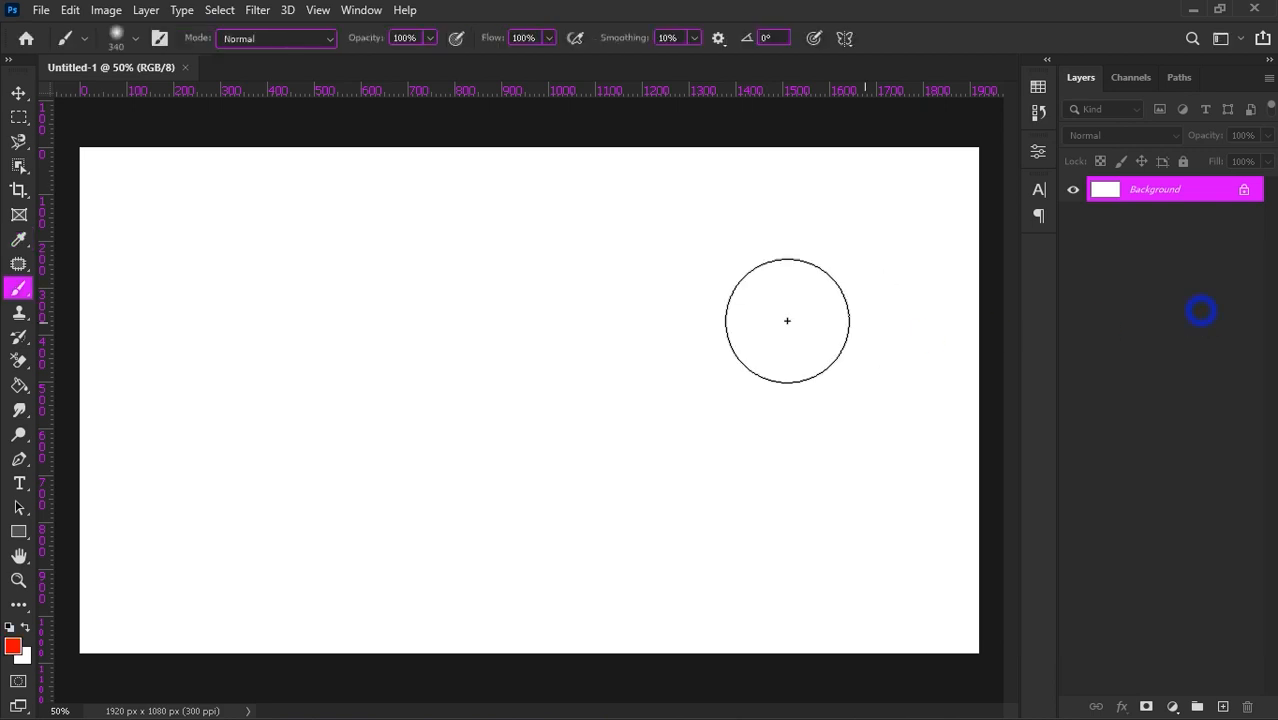
left_click_drag(282, 294, 766, 313)
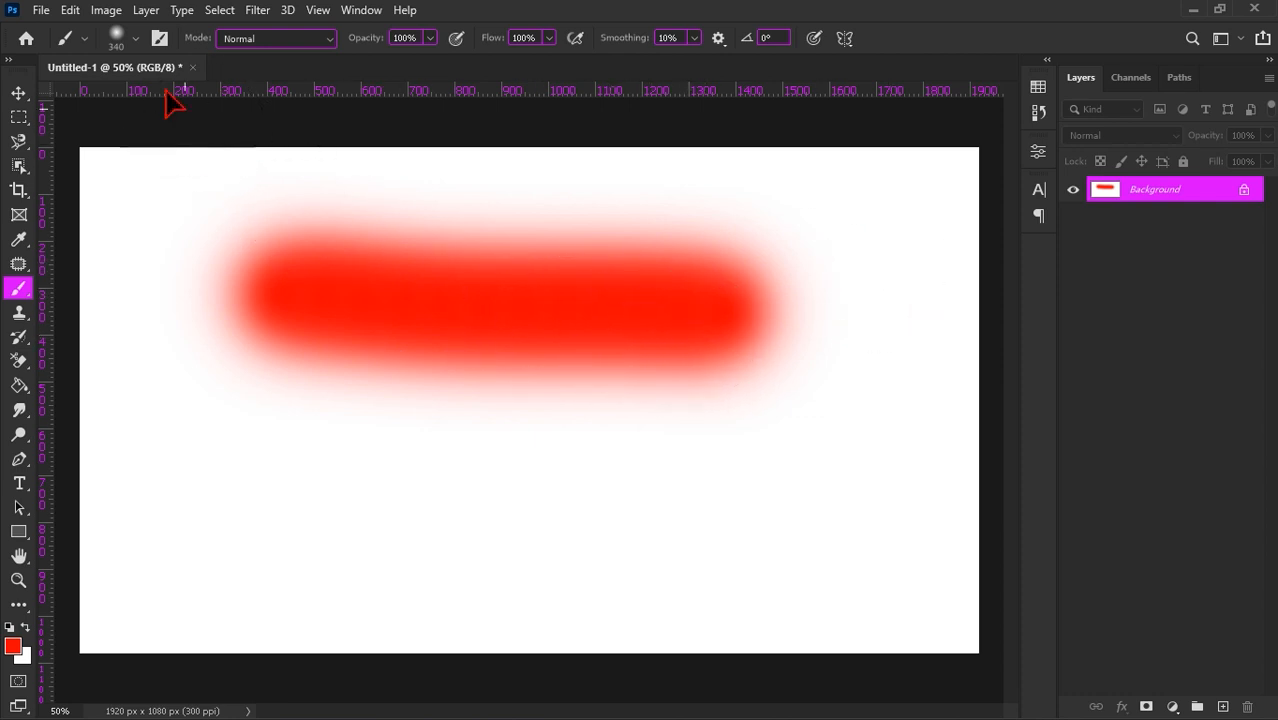
- Set the brush hardness to 100% and paint a hard-edged red stroke across the lower canvas, redoing it out to the canvas edge
left_click(126, 40)
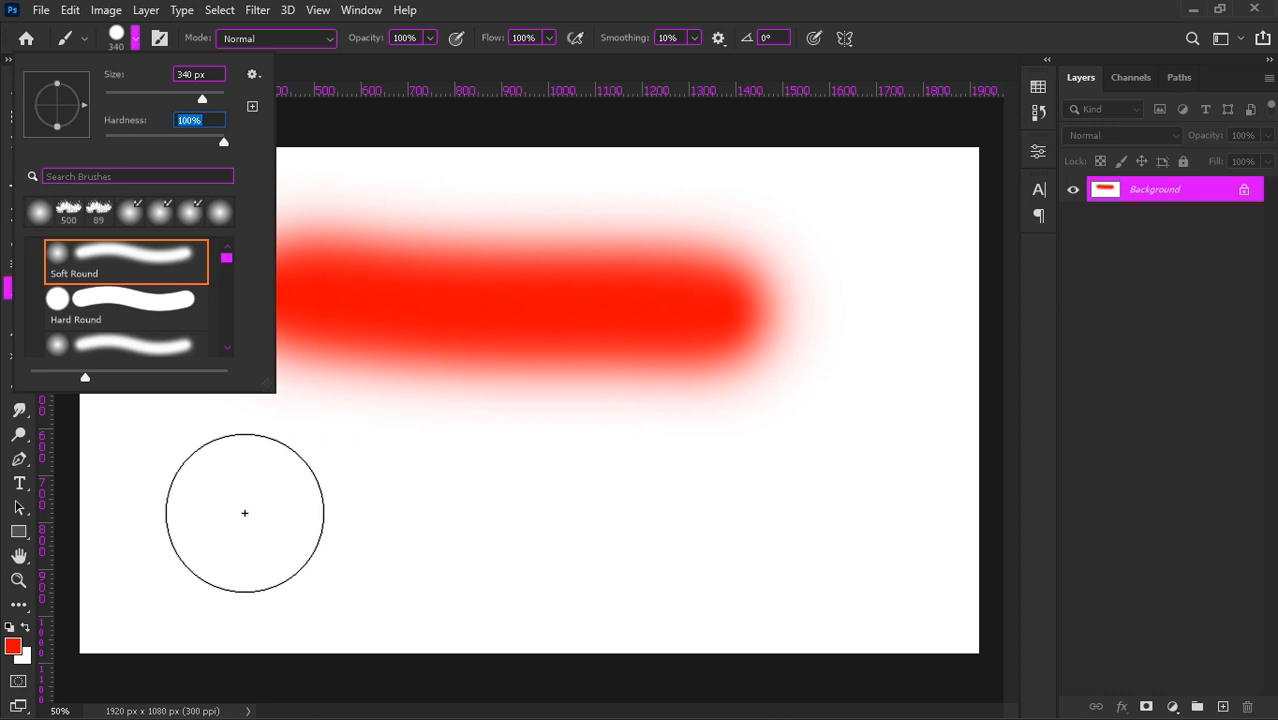
left_click(235, 513)
left_click_drag(367, 520, 842, 491)
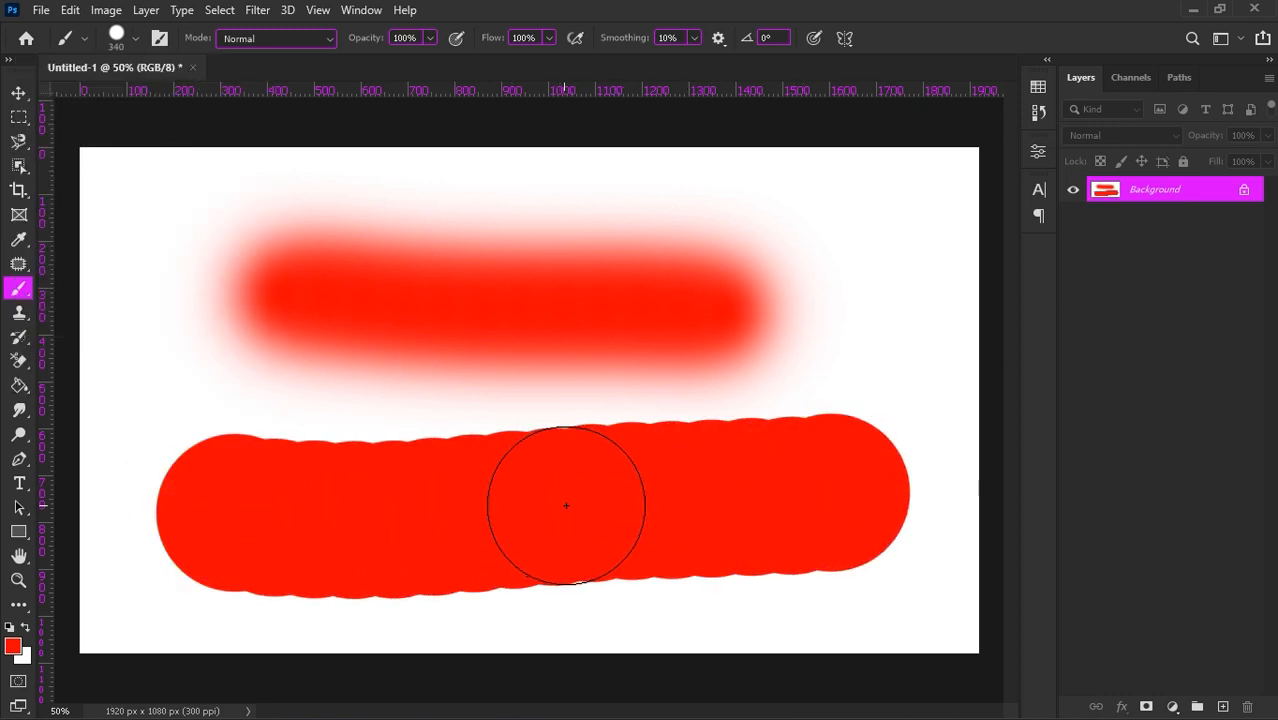
key("ctrl+z")
left_click_drag(240, 488, 1000, 474)
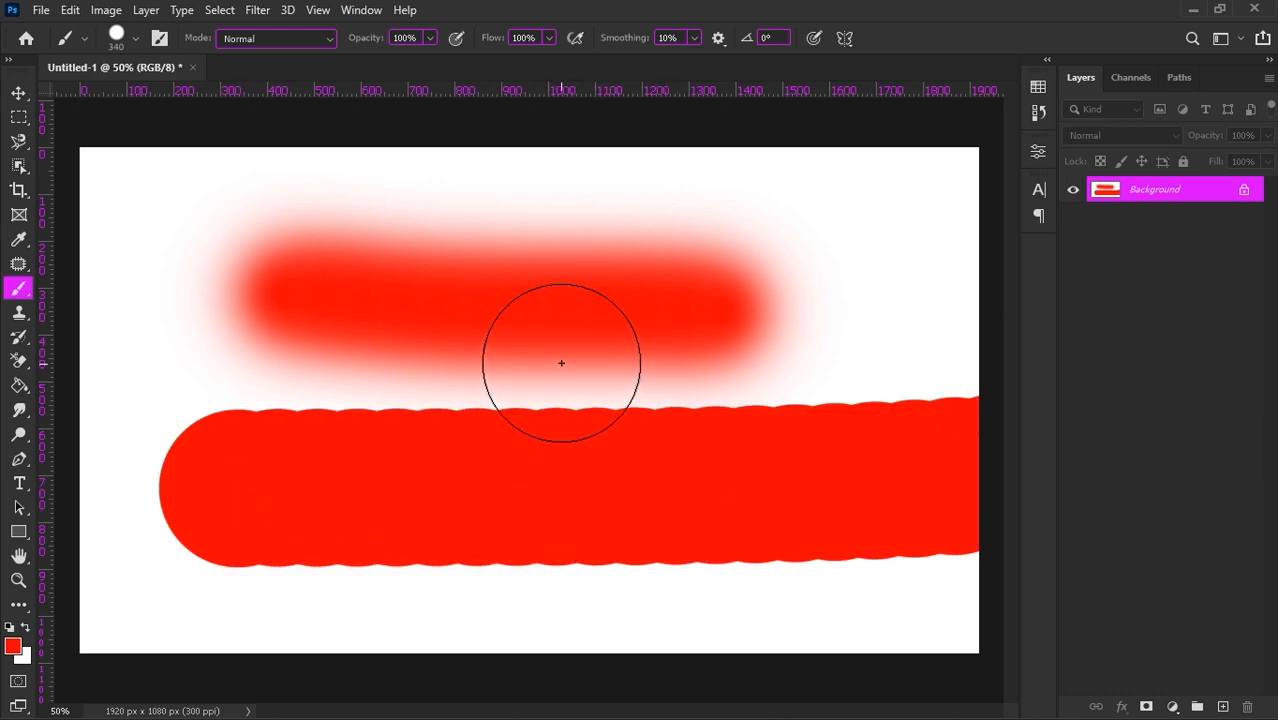
- Undo both the hard and the soft red strokes to clear the canvas
key("ctrl+z")
key("ctrl+z")
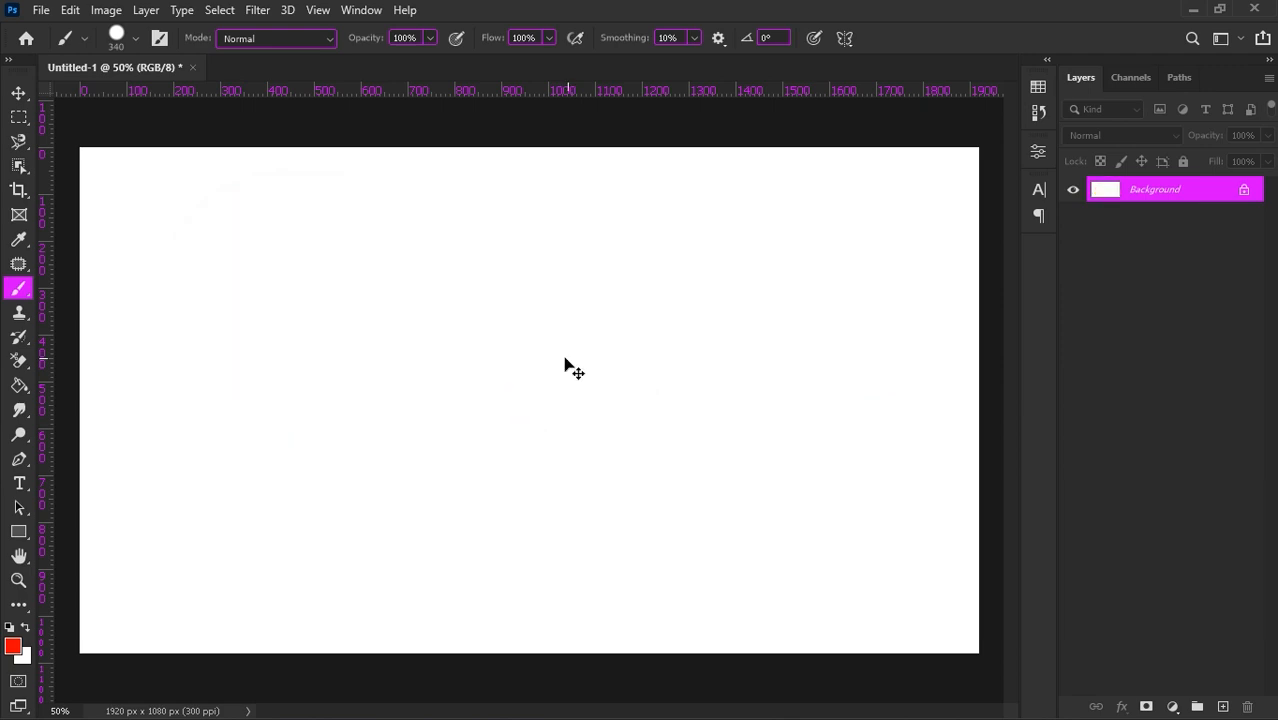
- Shape the brush tip into a narrow ellipse angled at 44° and paint one red stroke and two single dabs
left_click(135, 38)
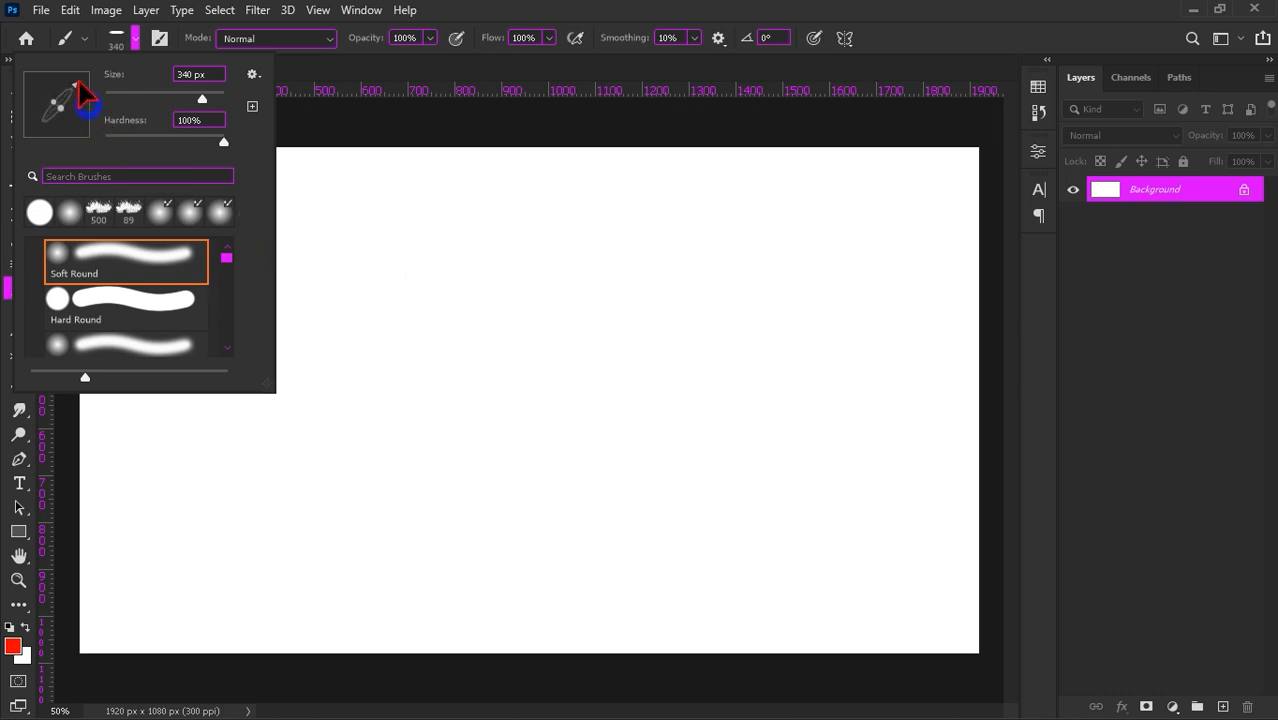
left_click_drag(79, 86, 77, 86)
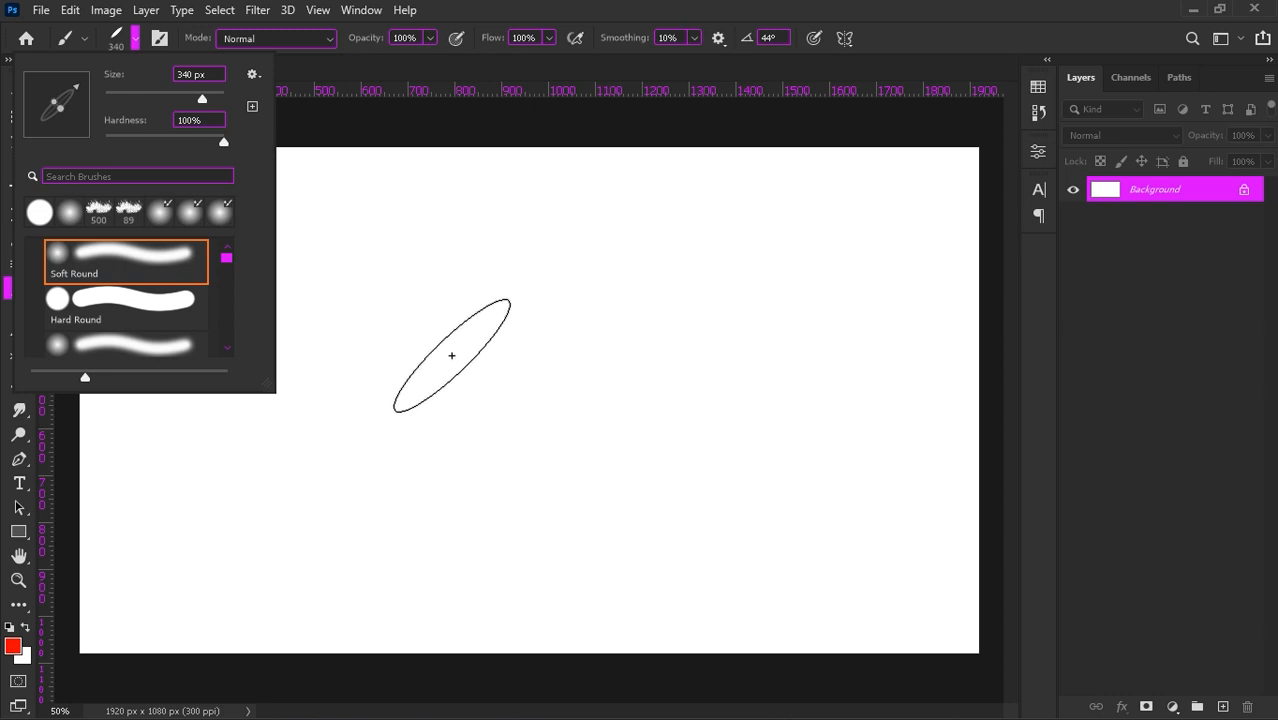
left_click_drag(398, 312, 647, 367)
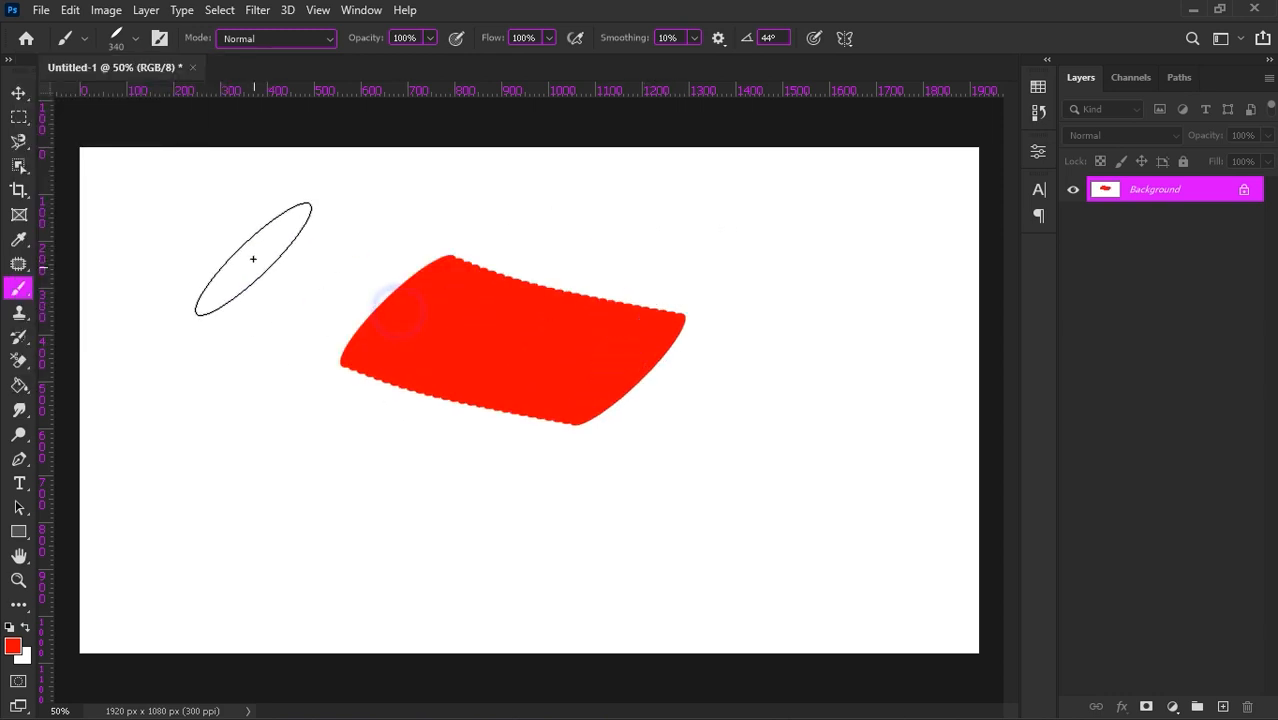
left_click(245, 259)
left_click(295, 432)
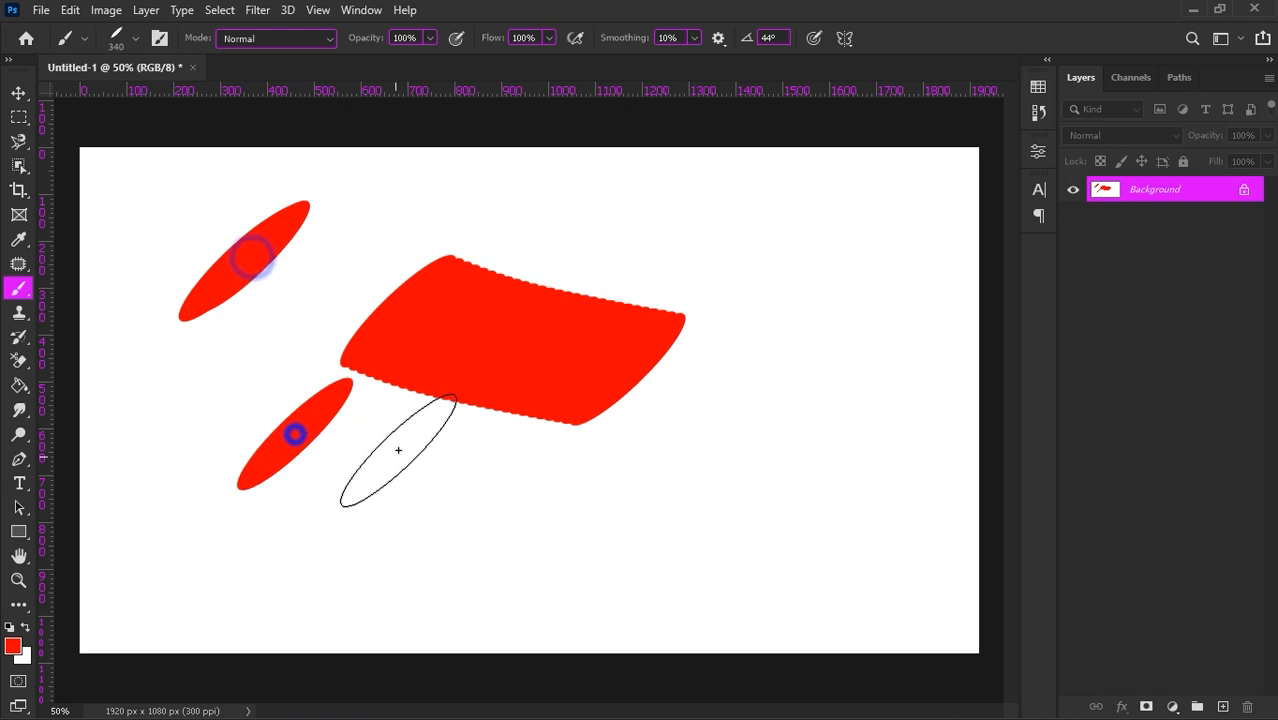
- Switch to the recently used soft round brush with 0% hardness and paint a short red stroke in the lower middle of the canvas
left_click(85, 40)
left_click(135, 40)
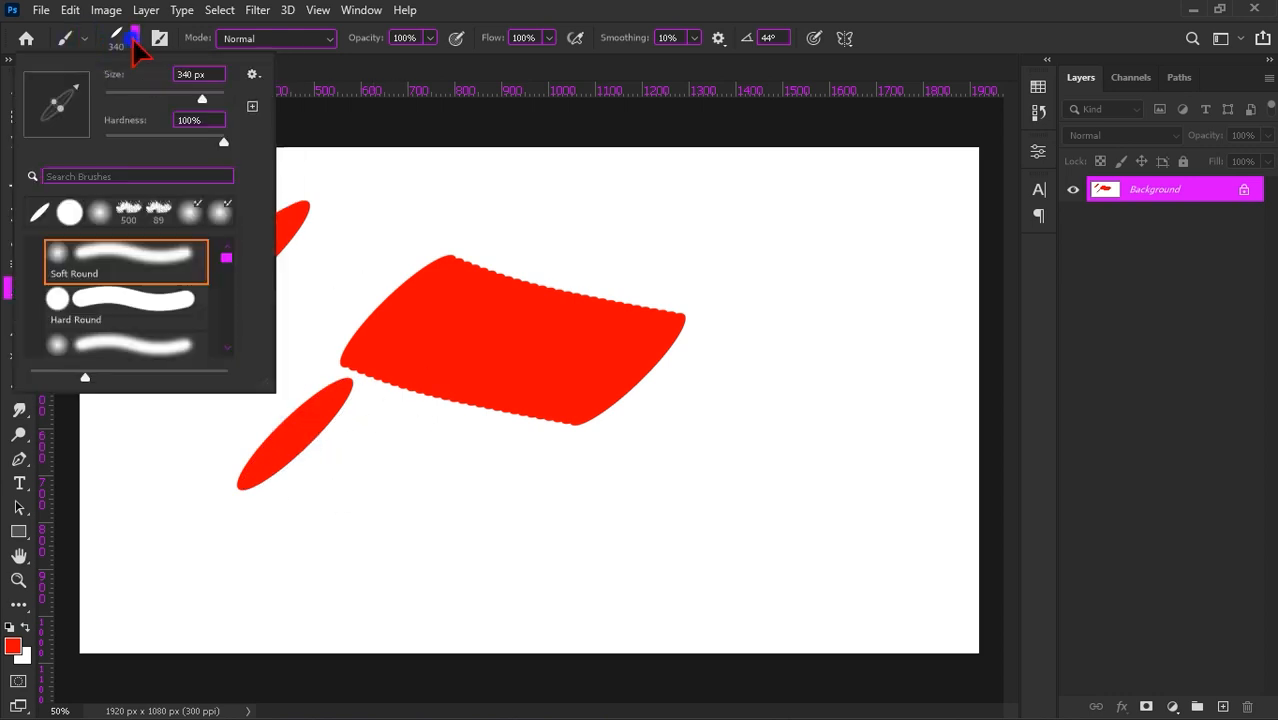
left_click(99, 209)
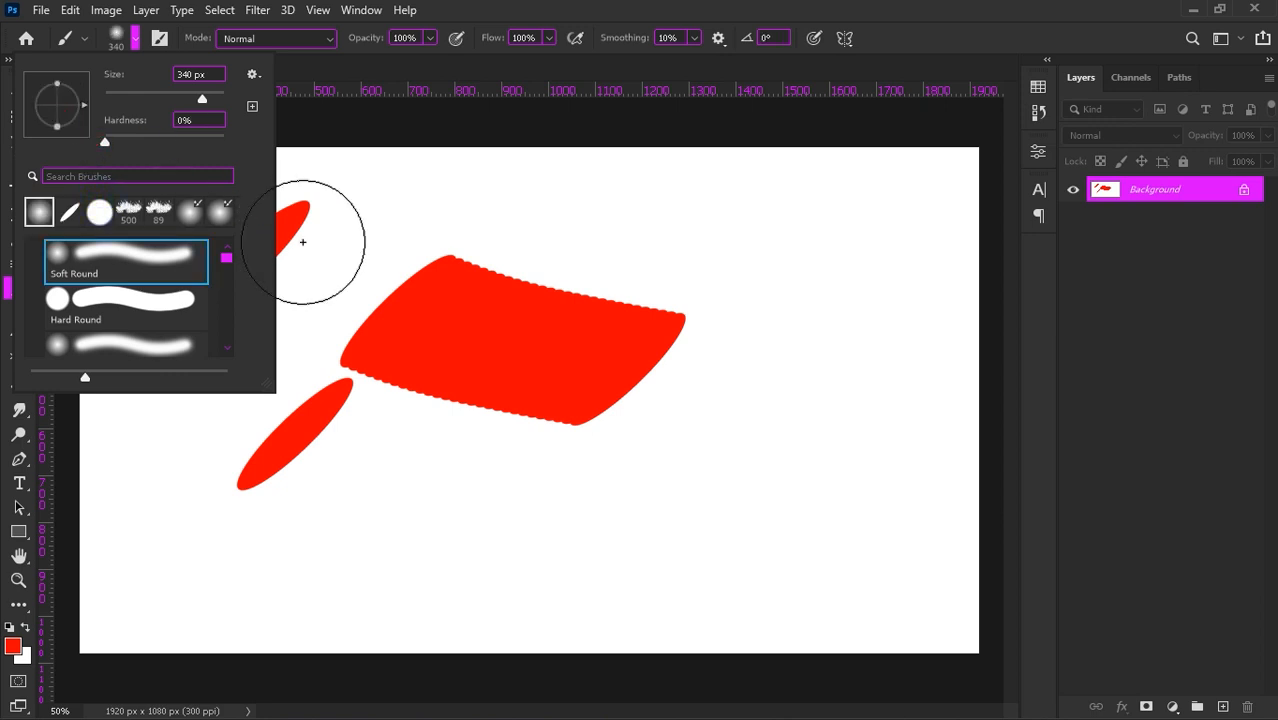
left_click_drag(737, 439, 612, 470)
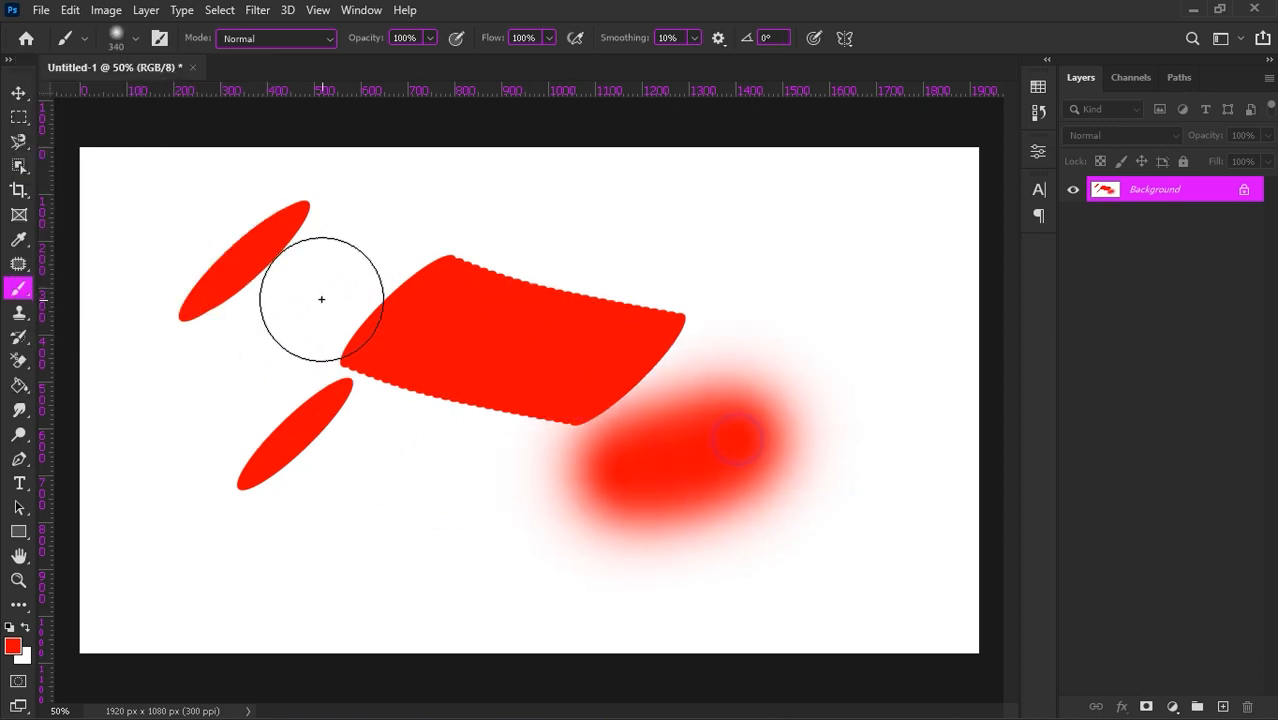
- Fill the canvas with the white background color and paint one soft red dab using the Normal brush mode
key("ctrl+BackSpace")
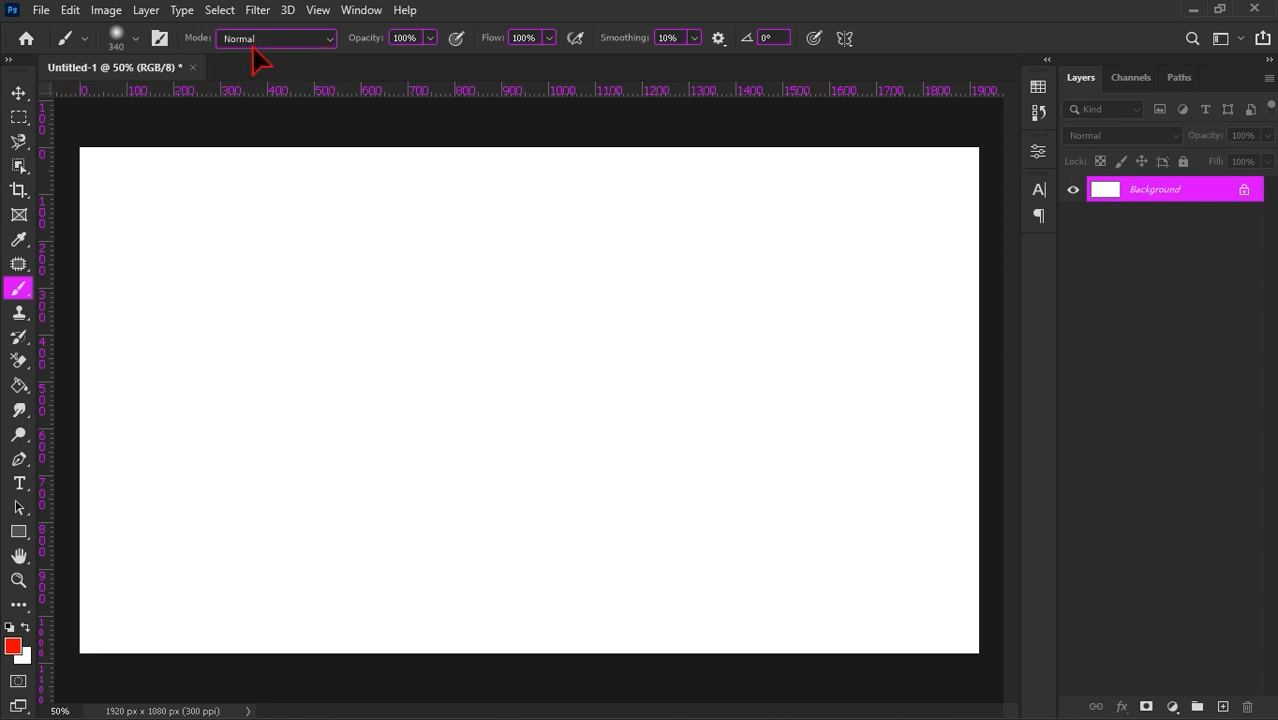
left_click(310, 37)
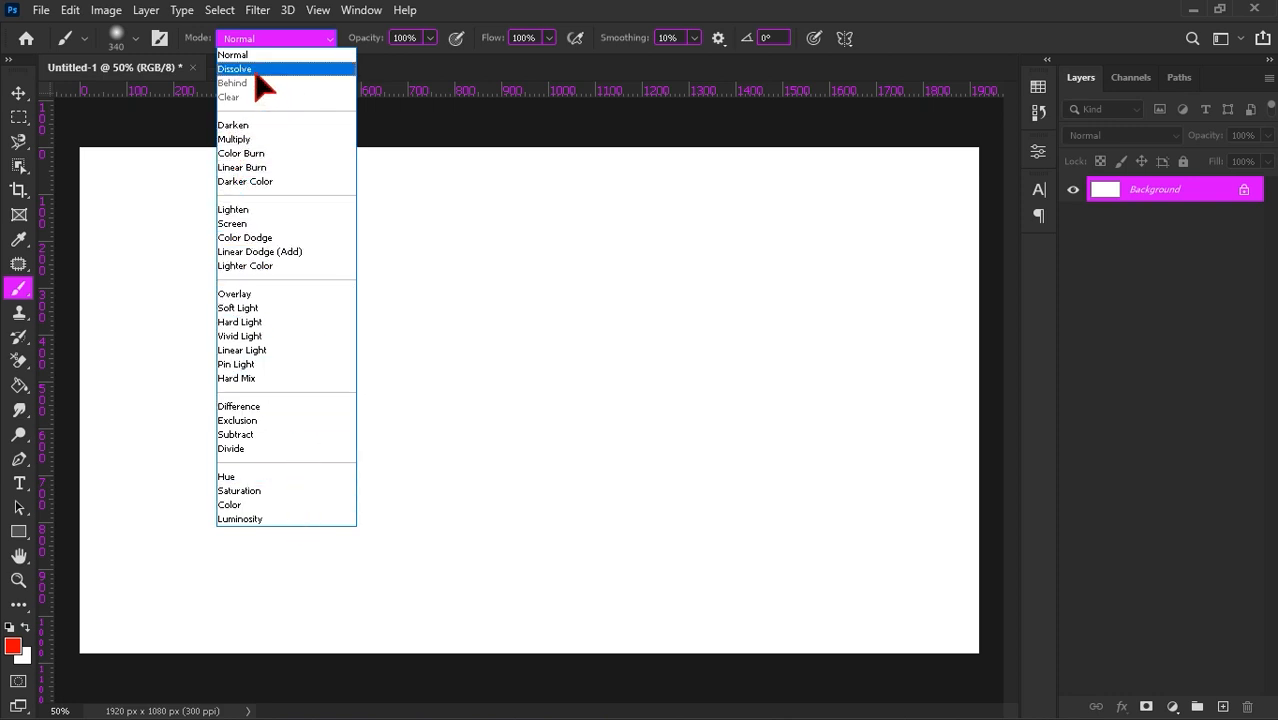
left_click(255, 56)
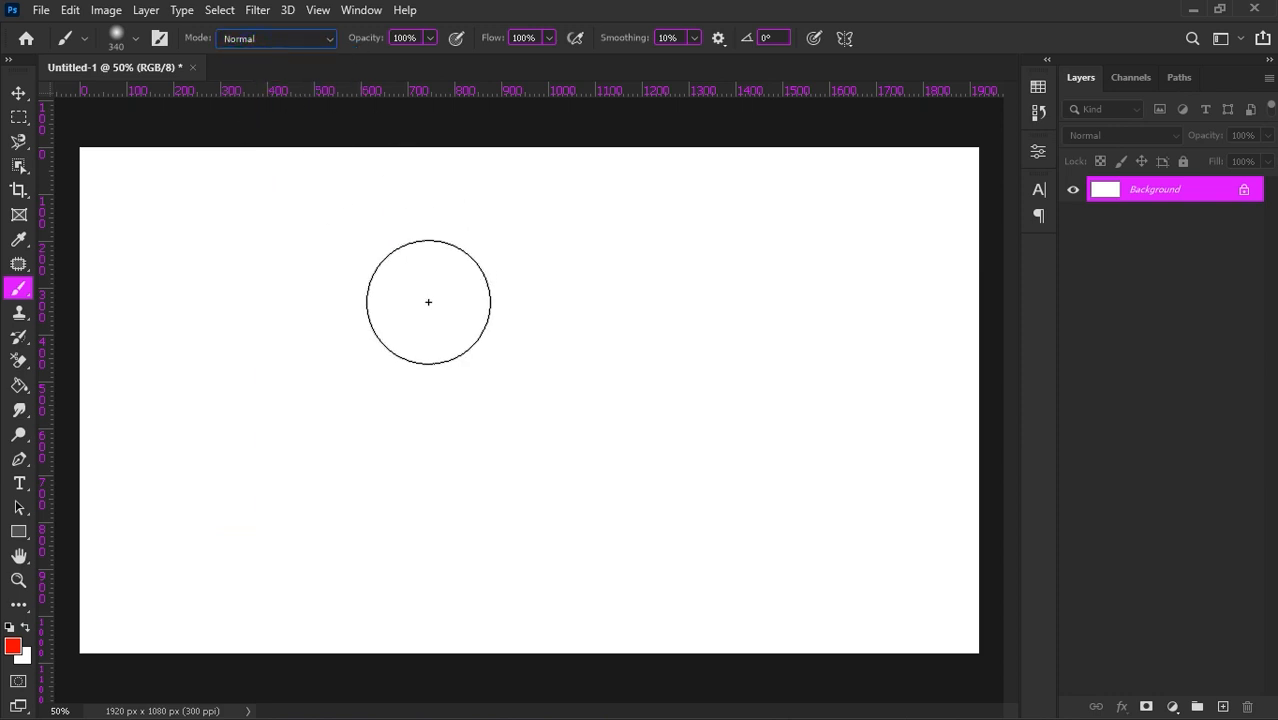
left_click(428, 302)
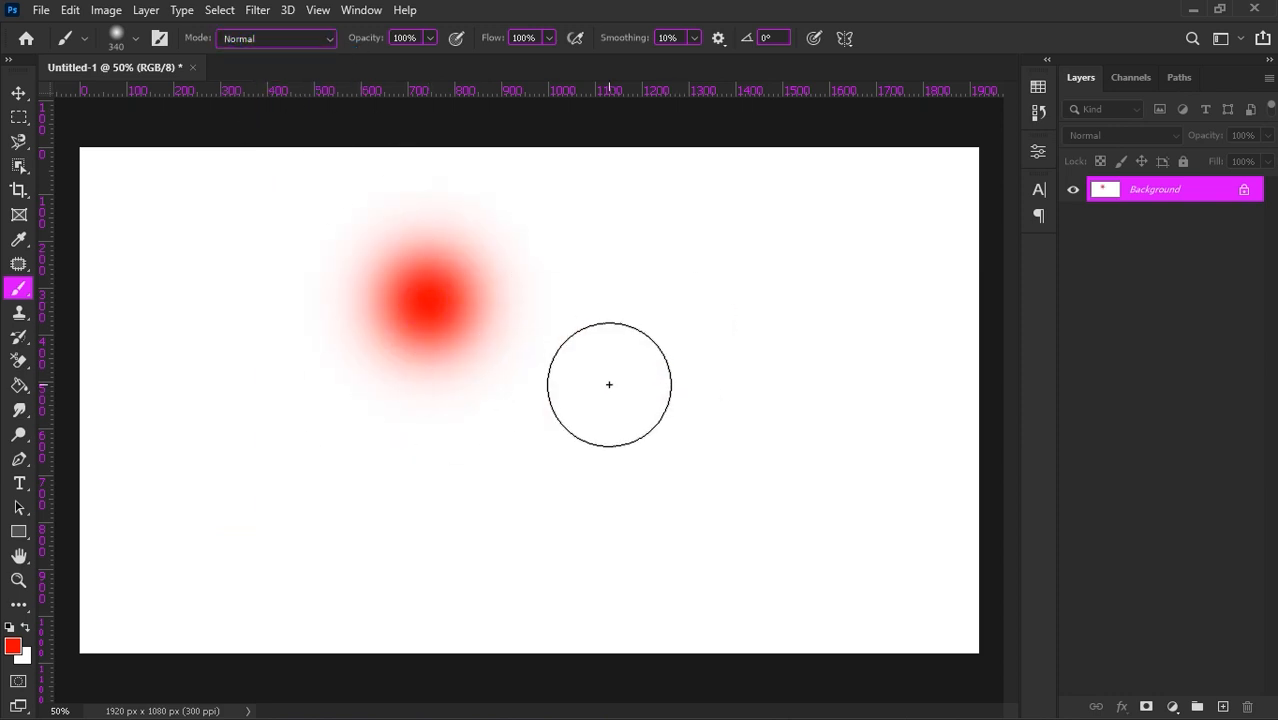
- Set the brush's blending mode to Dissolve and paint two separate dabs below the soft red one
left_click(320, 40)
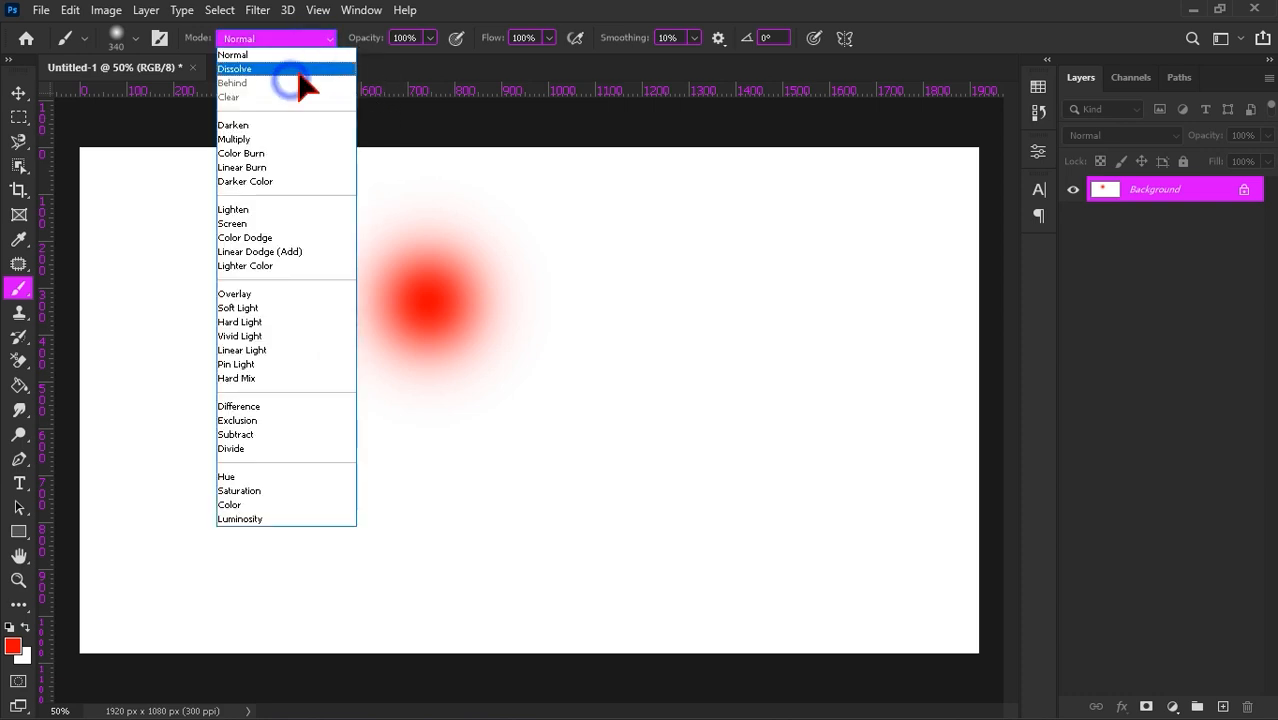
left_click(292, 72)
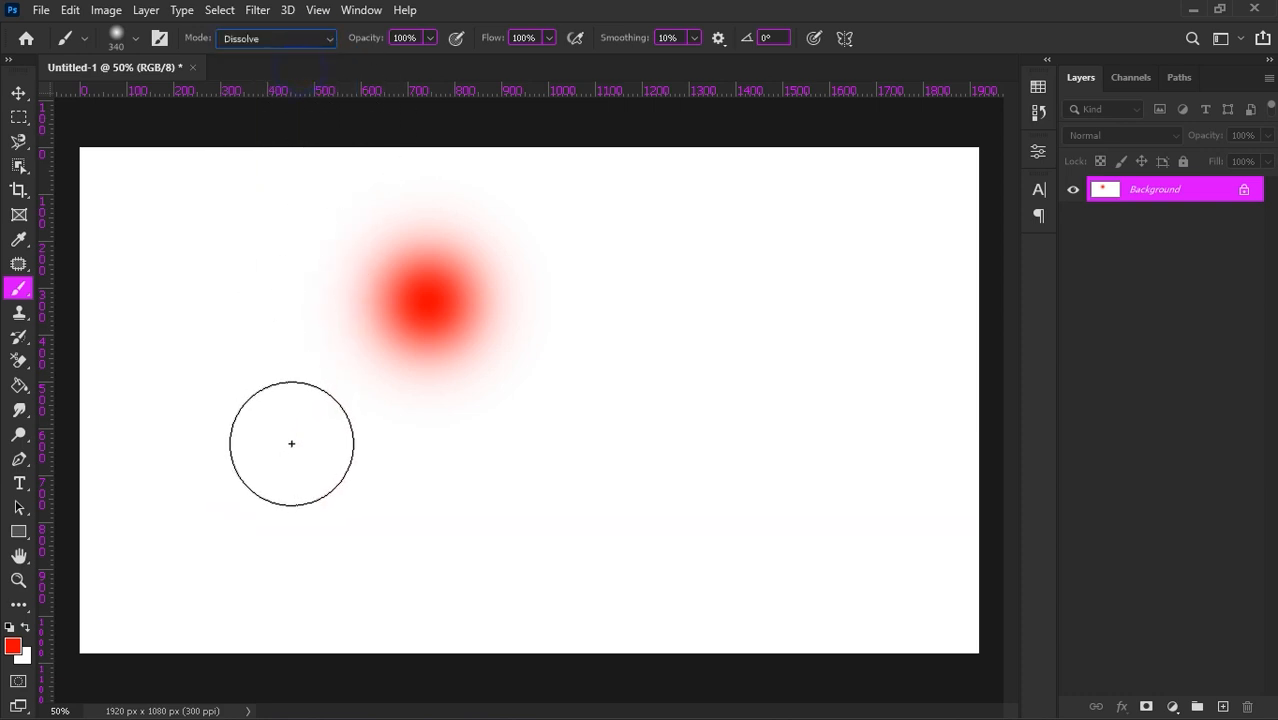
left_click(291, 443)
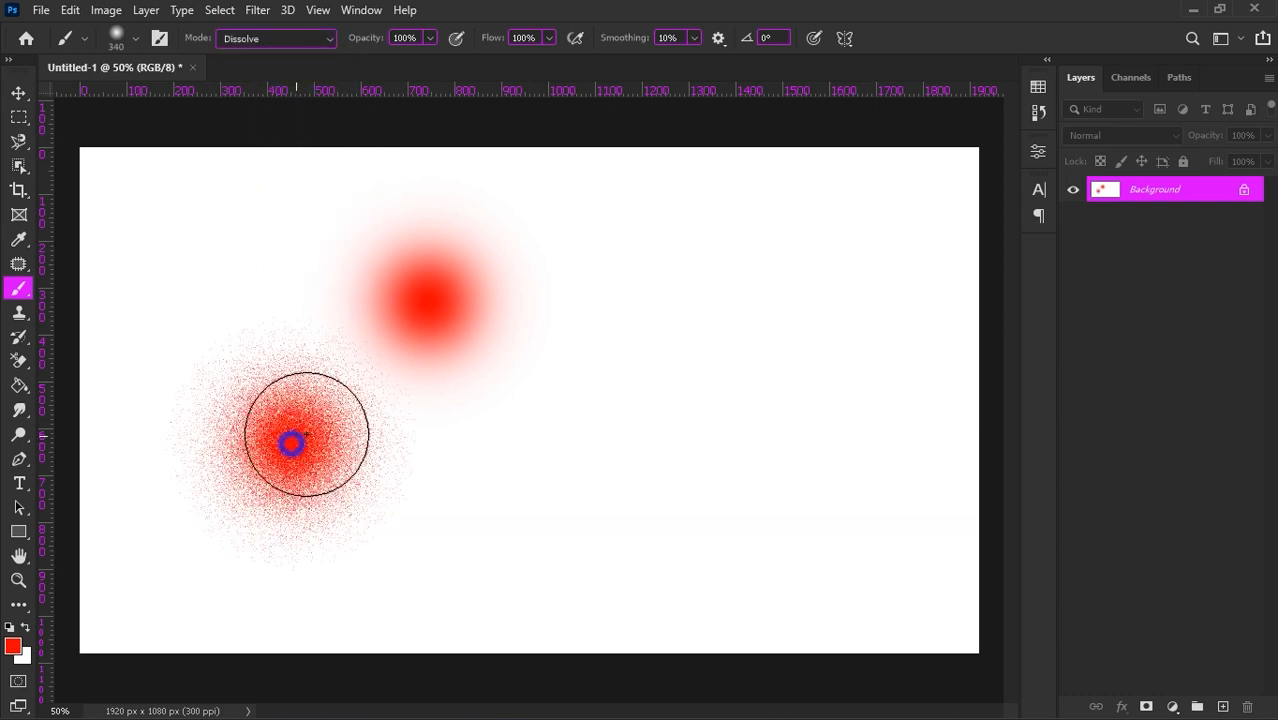
left_click(533, 440)
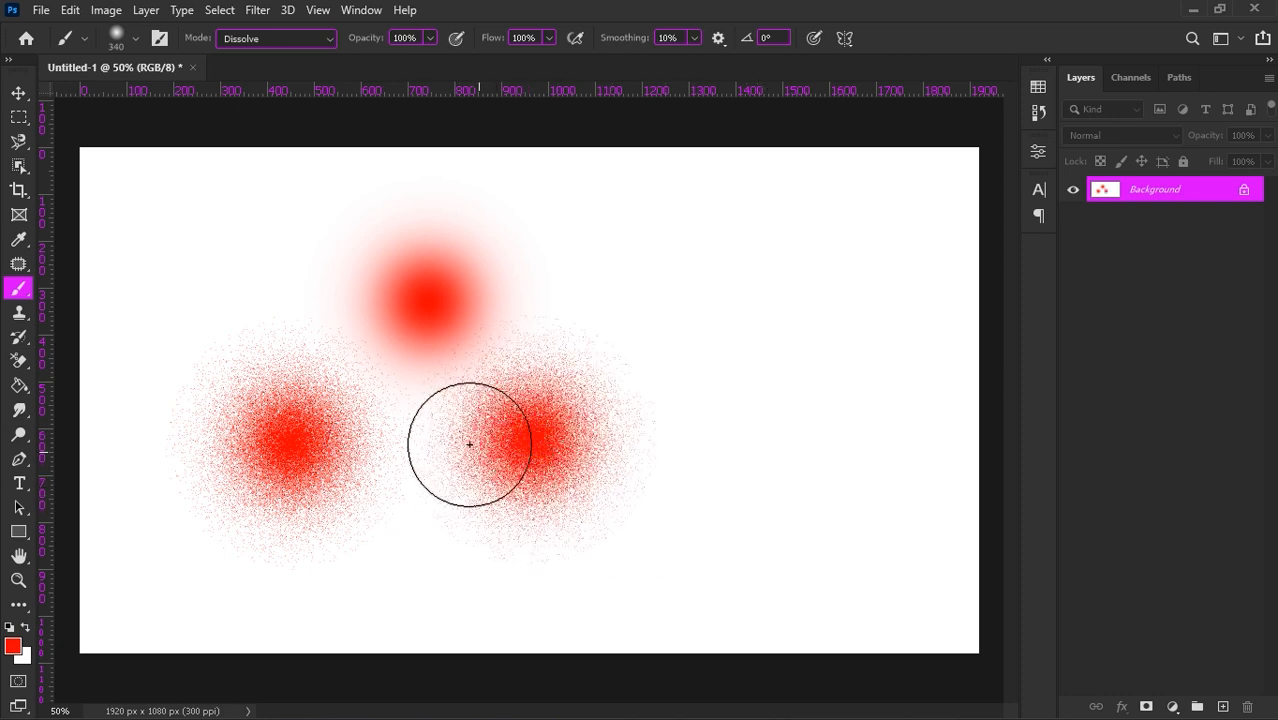
- Return the brush mode to Normal, set its hardness to 100%, and paint a horizontal red stroke across the upper canvas
left_click(327, 40)
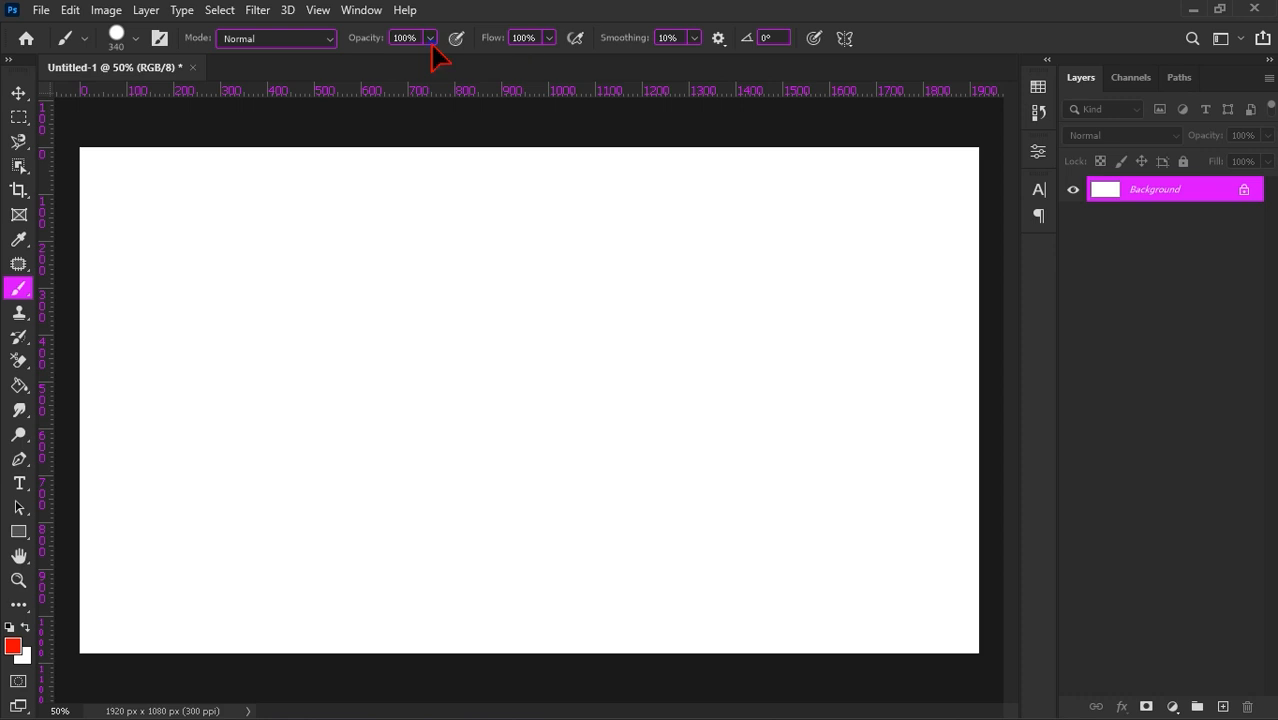
left_click(127, 42)
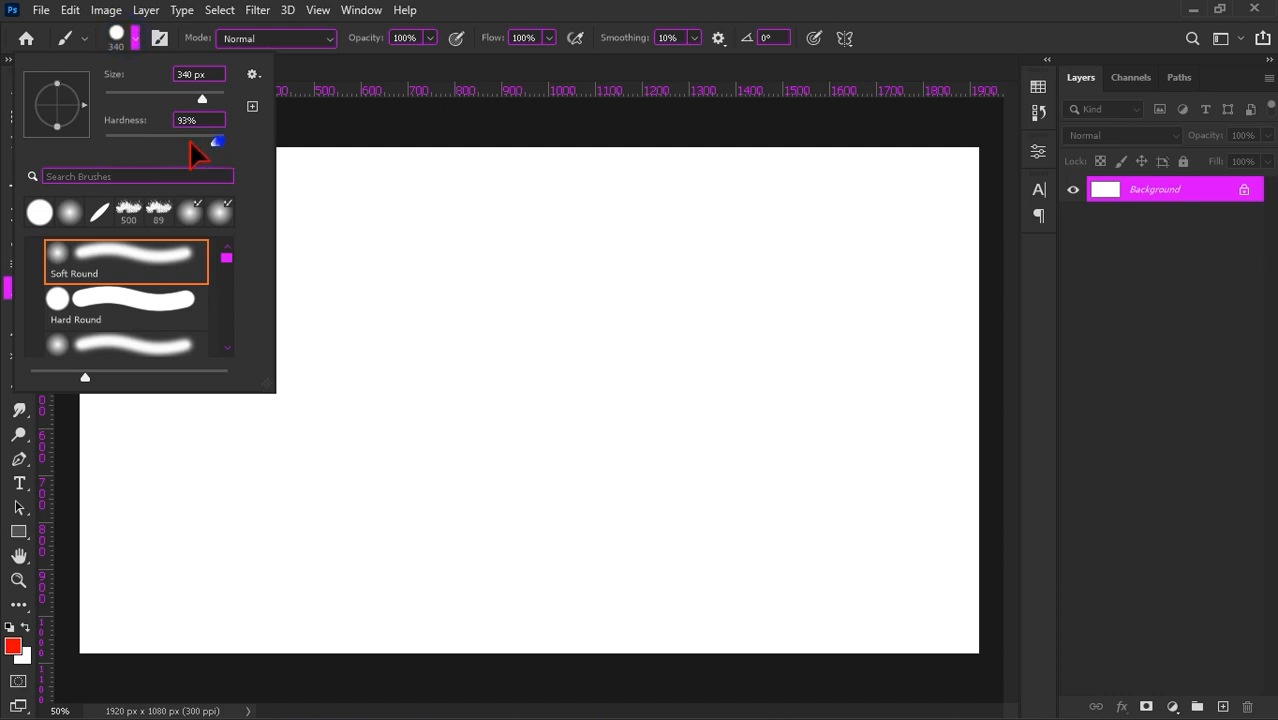
left_click(225, 140)
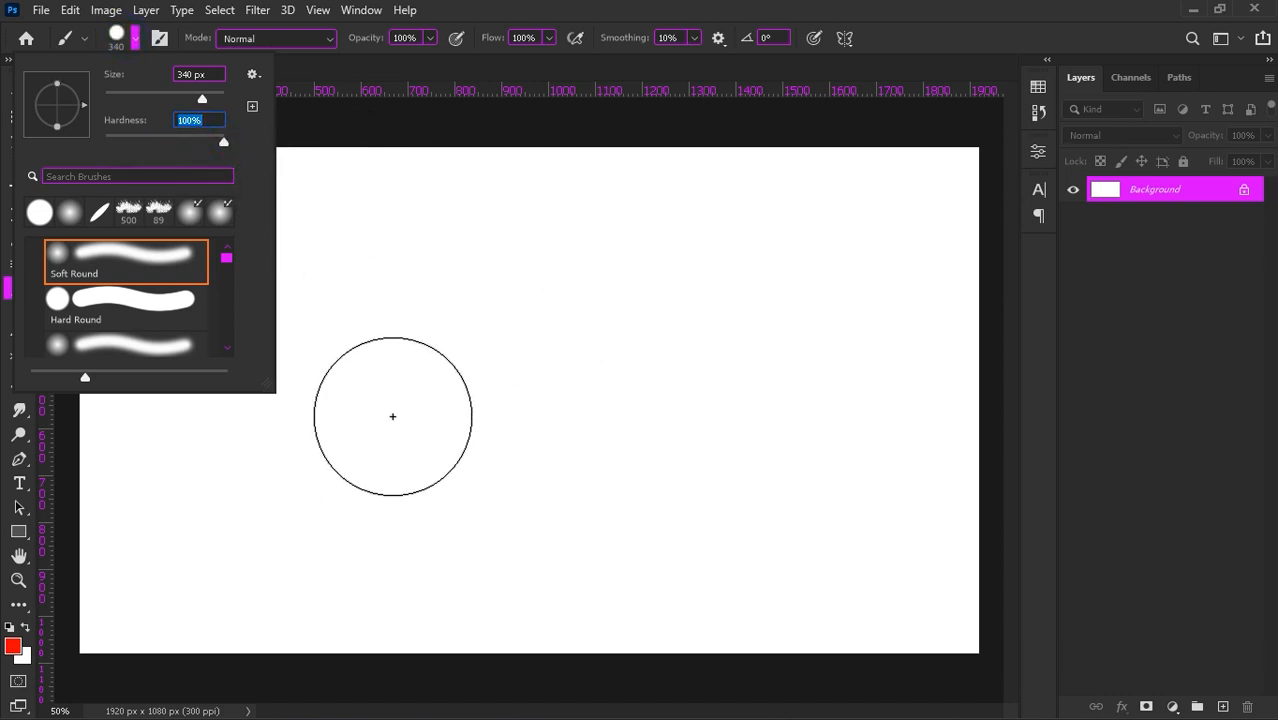
left_click(385, 299)
left_click_drag(385, 299, 714, 293)
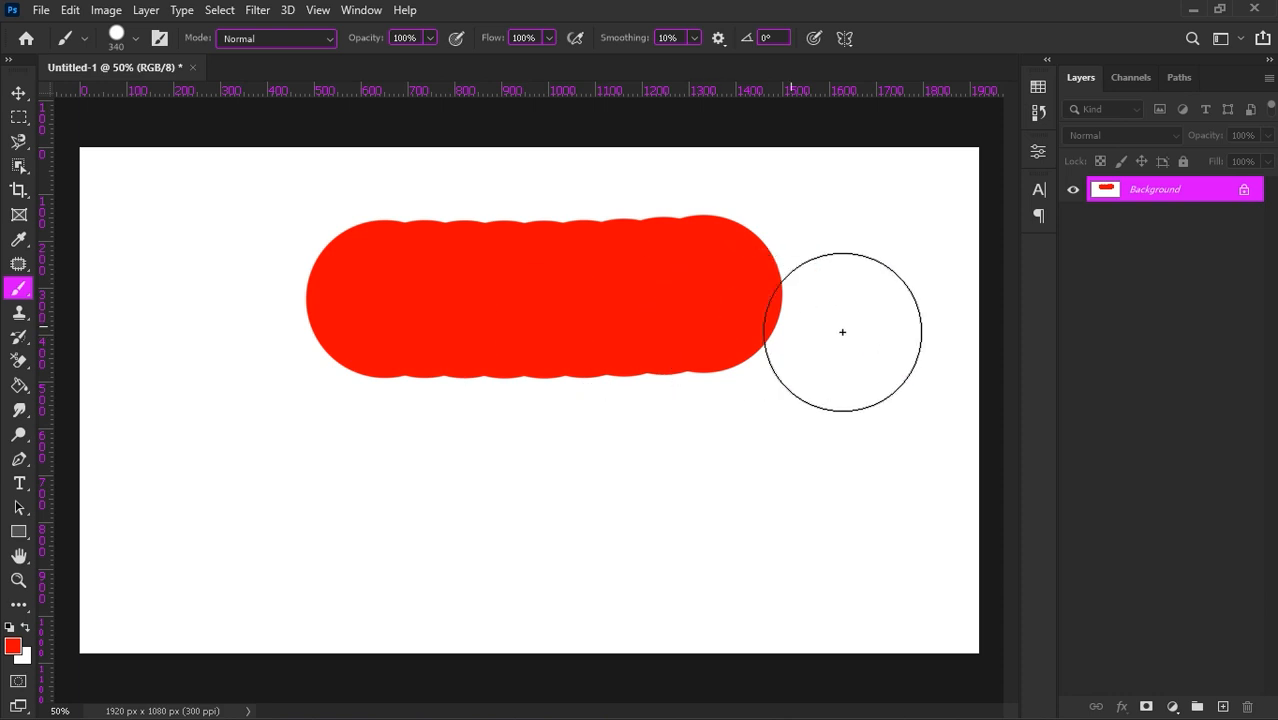
- Set the brush opacity to 49% and paint a horizontal red stroke across the lower canvas
left_click(429, 39)
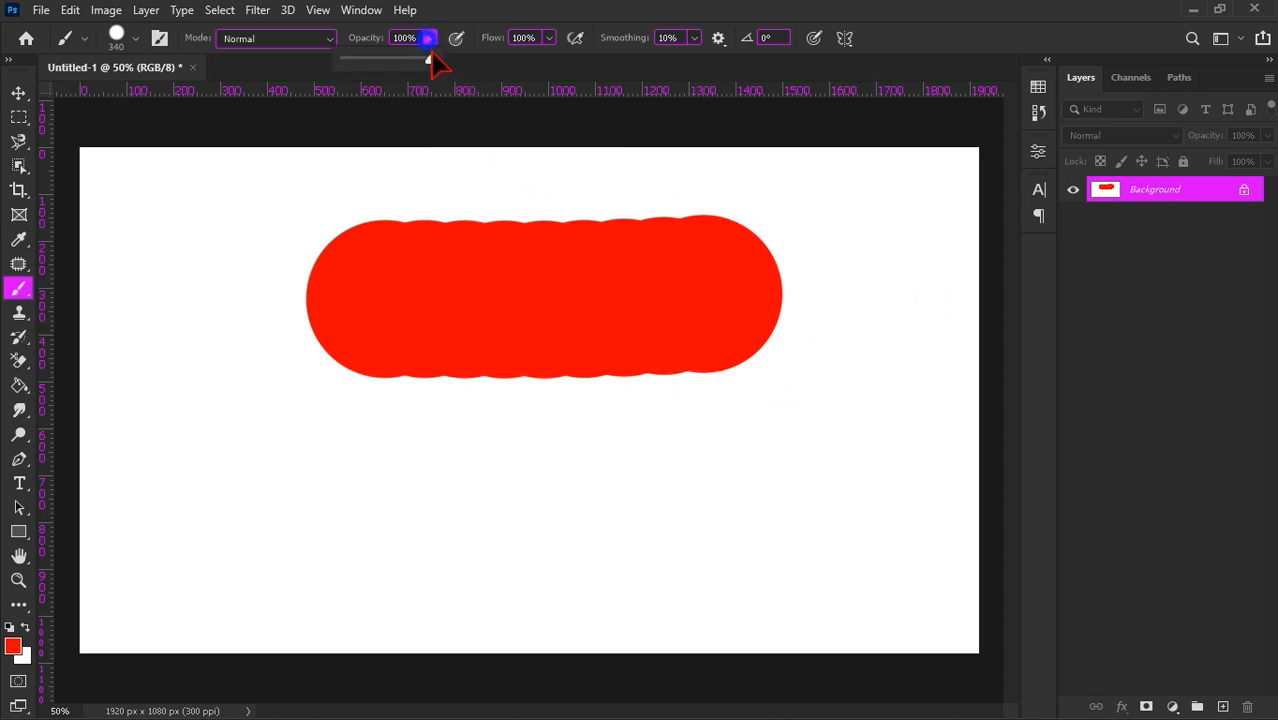
left_click_drag(410, 60, 389, 62)
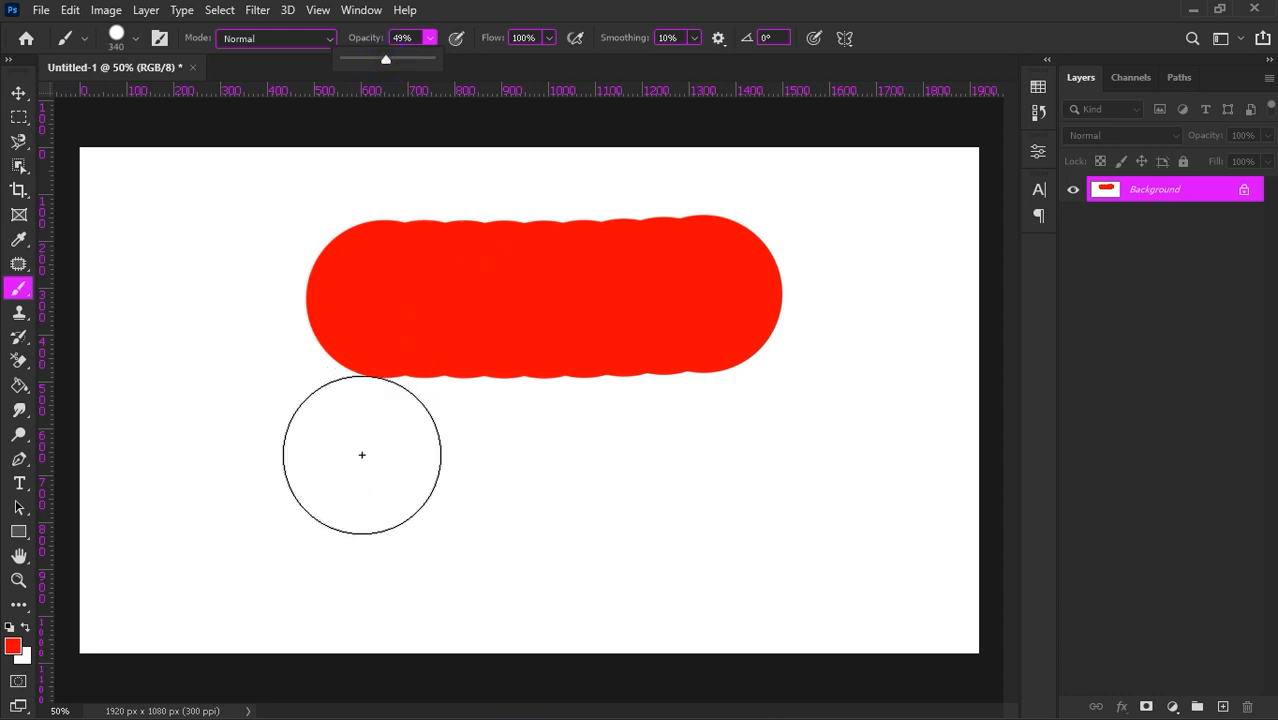
left_click_drag(350, 483, 820, 486)
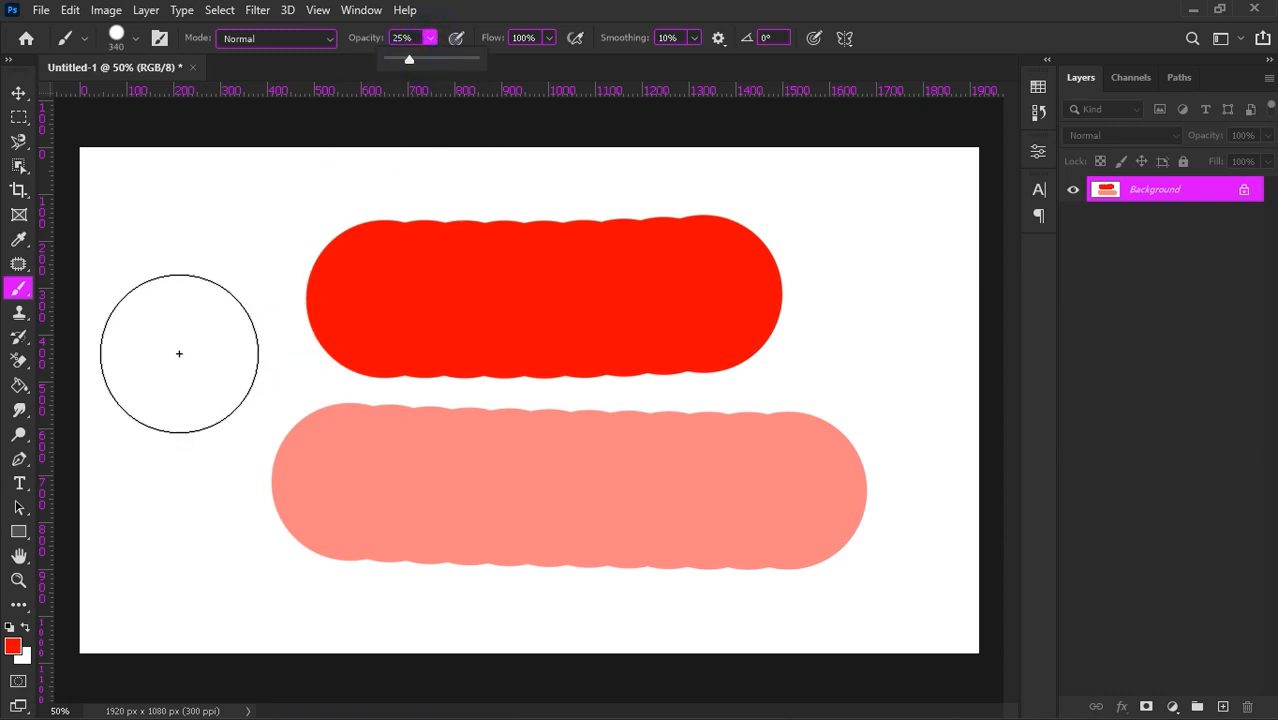
- With the brush opacity at 25%, layer overlapping diagonal strokes from the canvas's upper left down onto the lower horizontal stroke
left_click_drag(178, 353, 342, 212)
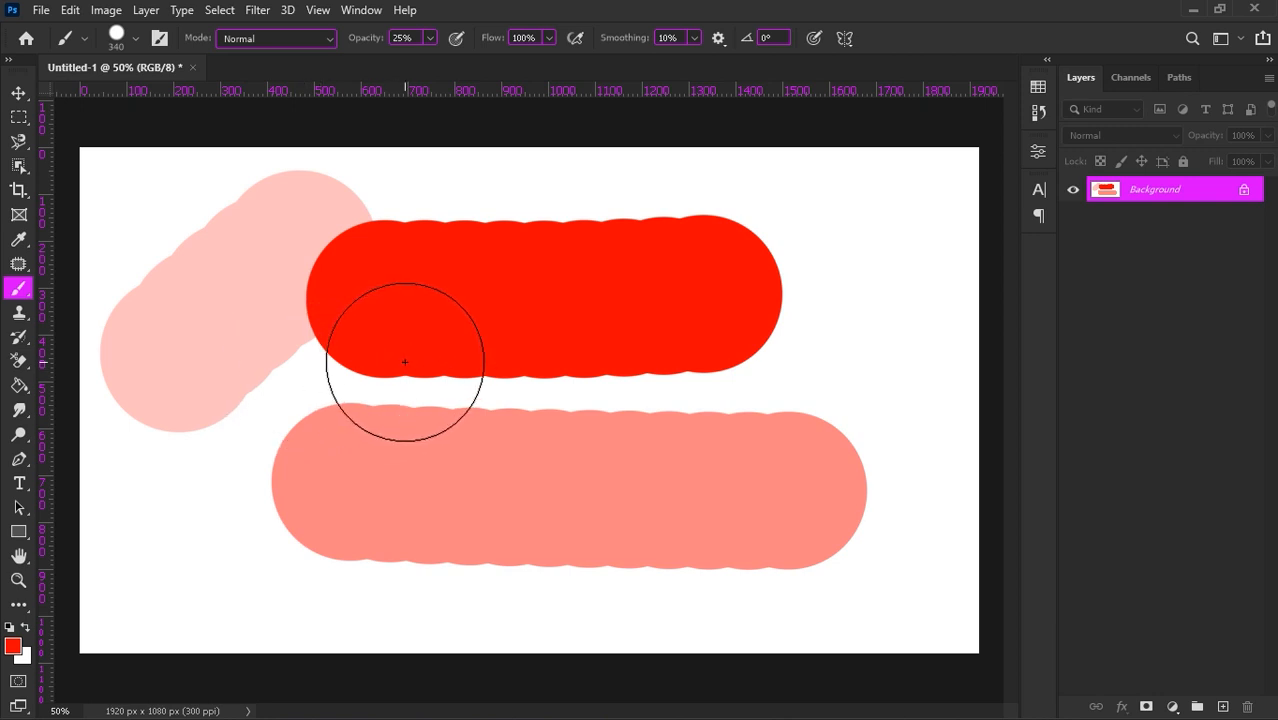
left_click_drag(160, 365, 394, 165)
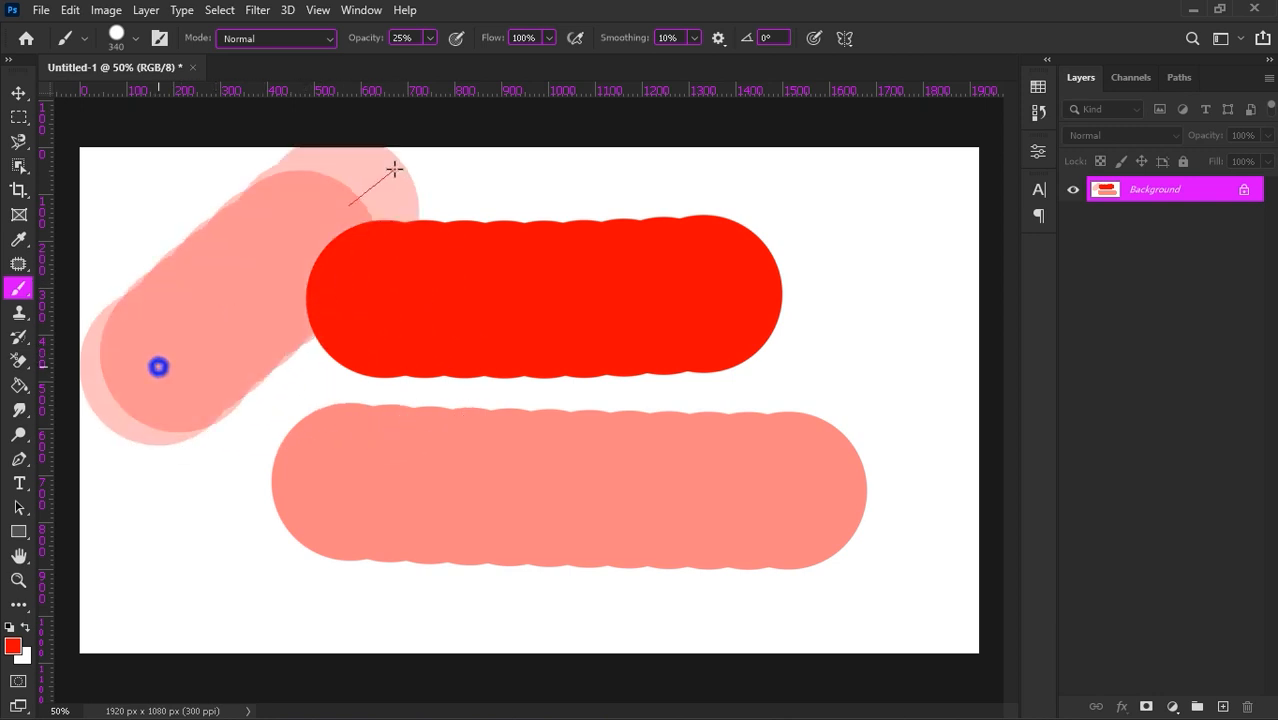
left_click_drag(214, 331, 342, 205)
left_click_drag(162, 341, 361, 192)
left_click_drag(228, 331, 377, 188)
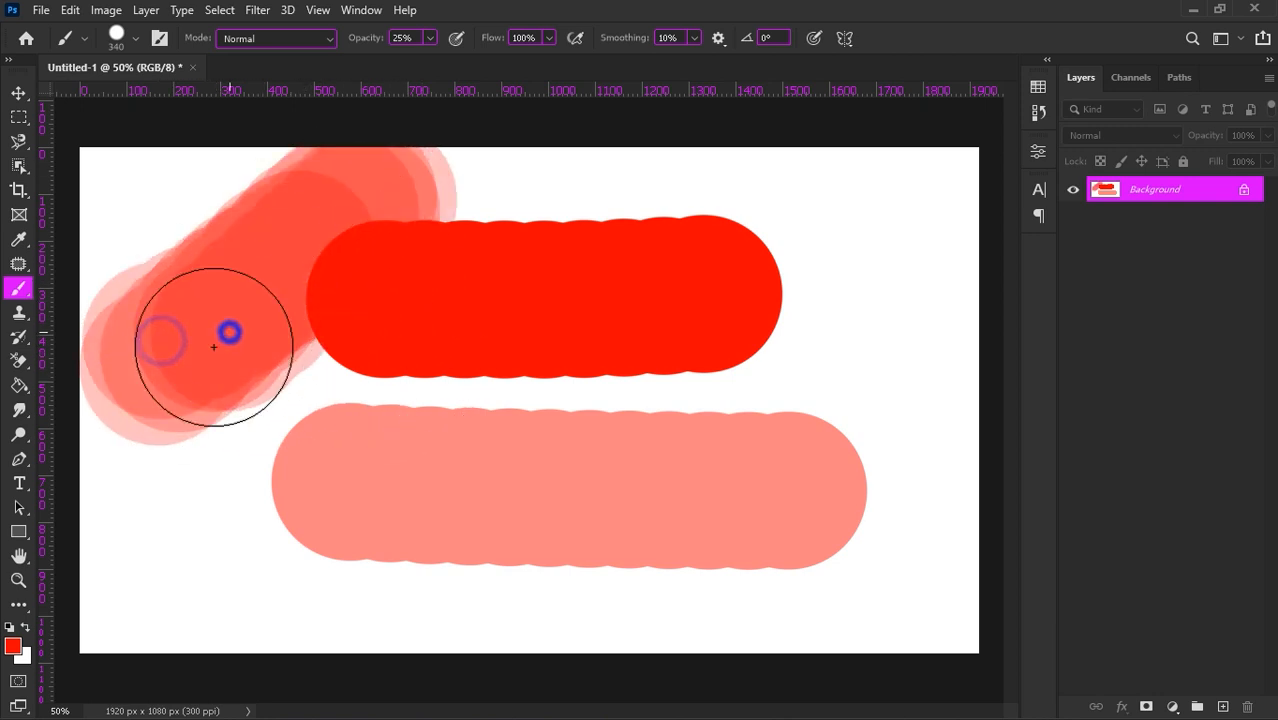
left_click_drag(198, 360, 421, 190)
left_click_drag(224, 385, 471, 186)
left_click_drag(257, 362, 459, 241)
left_click_drag(171, 425, 455, 265)
mouse_move(244, 408)
left_mouse_down()
mouse_move(371, 354)
mouse_move(386, 372)
left_mouse_up()
left_click_drag(516, 539, 627, 487)
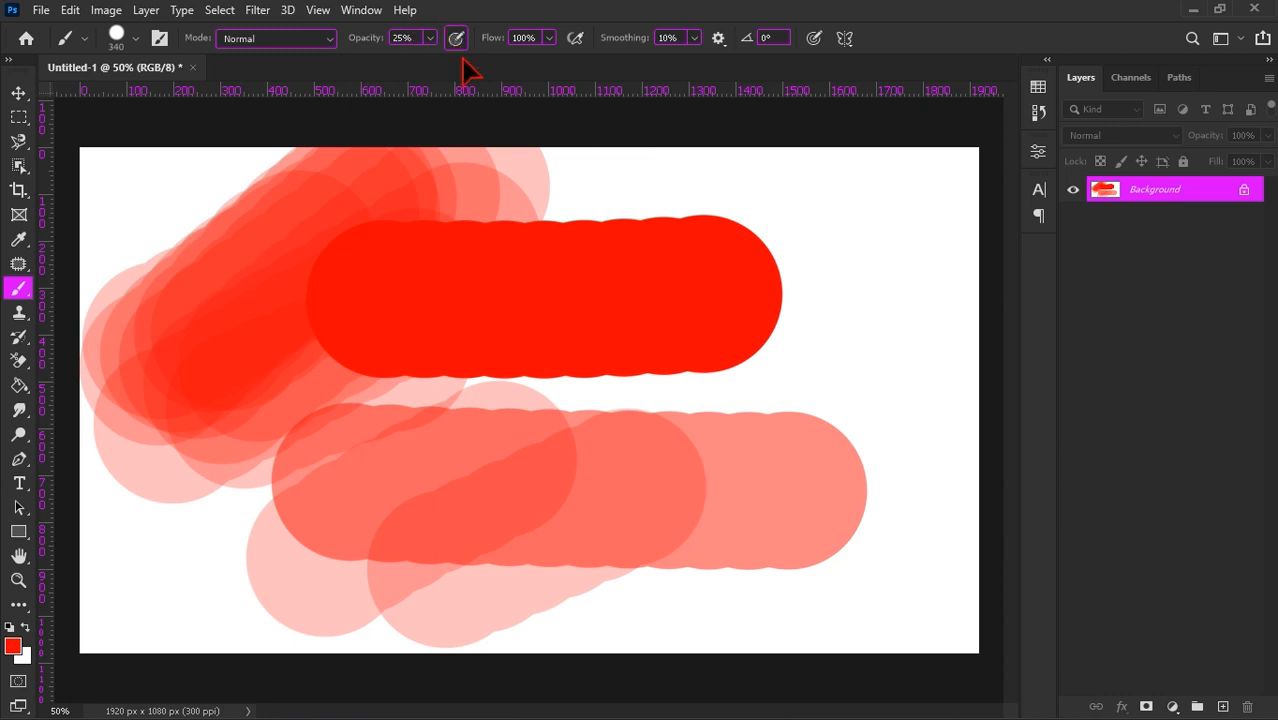
- Build up more overlapping 25% opacity strokes over the right half of the lower stroke and across the upper right of the canvas
left_click(442, 560)
left_click_drag(735, 427, 730, 430)
left_click_drag(522, 566, 848, 420)
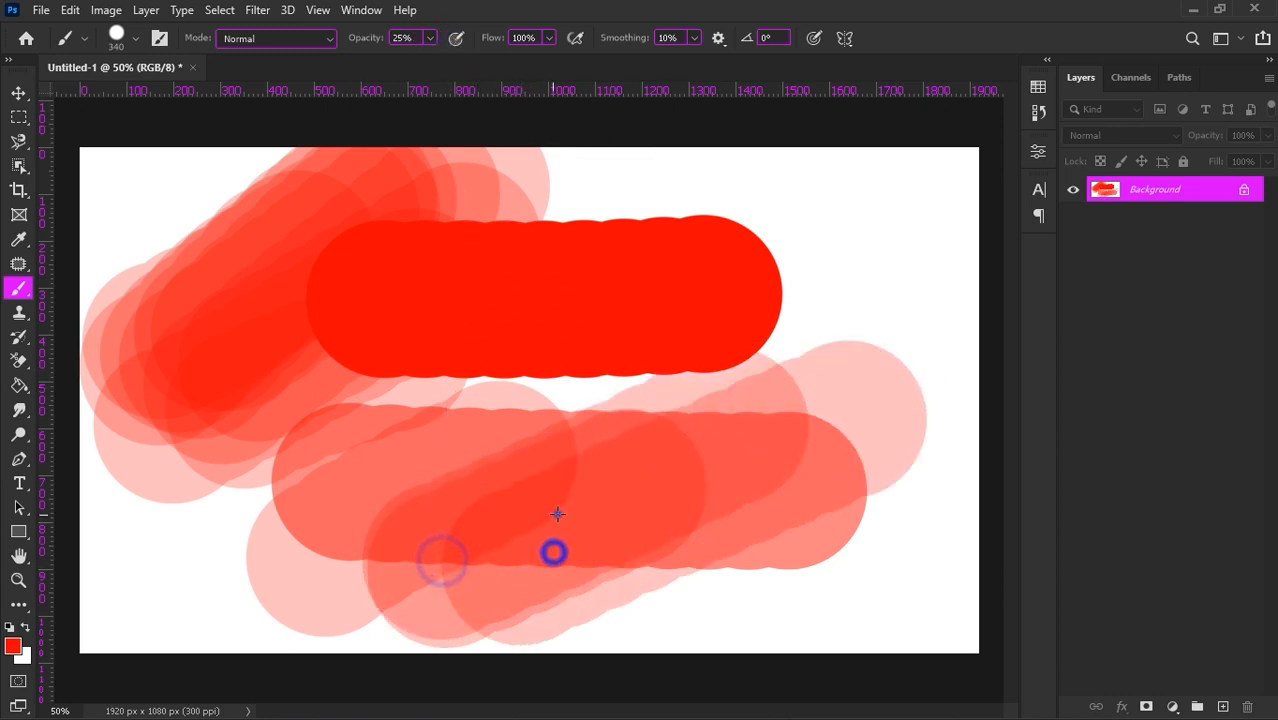
left_click_drag(556, 514, 810, 410)
left_click_drag(590, 522, 875, 383)
left_click_drag(606, 475, 899, 347)
mouse_move(491, 523)
left_mouse_down()
mouse_move(879, 374)
mouse_move(901, 341)
left_mouse_up()
left_click_drag(571, 479, 812, 394)
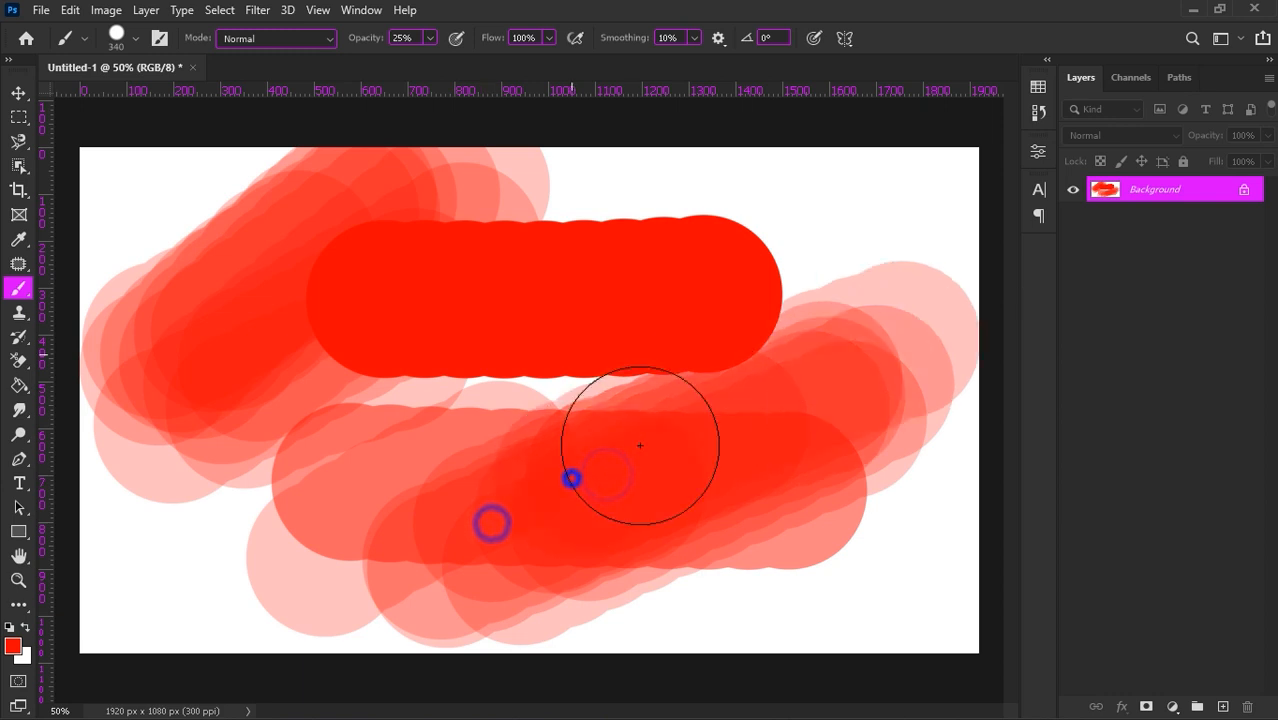
left_click_drag(619, 458, 775, 400)
left_click_drag(887, 199, 434, 342)
left_click_drag(590, 382, 505, 428)
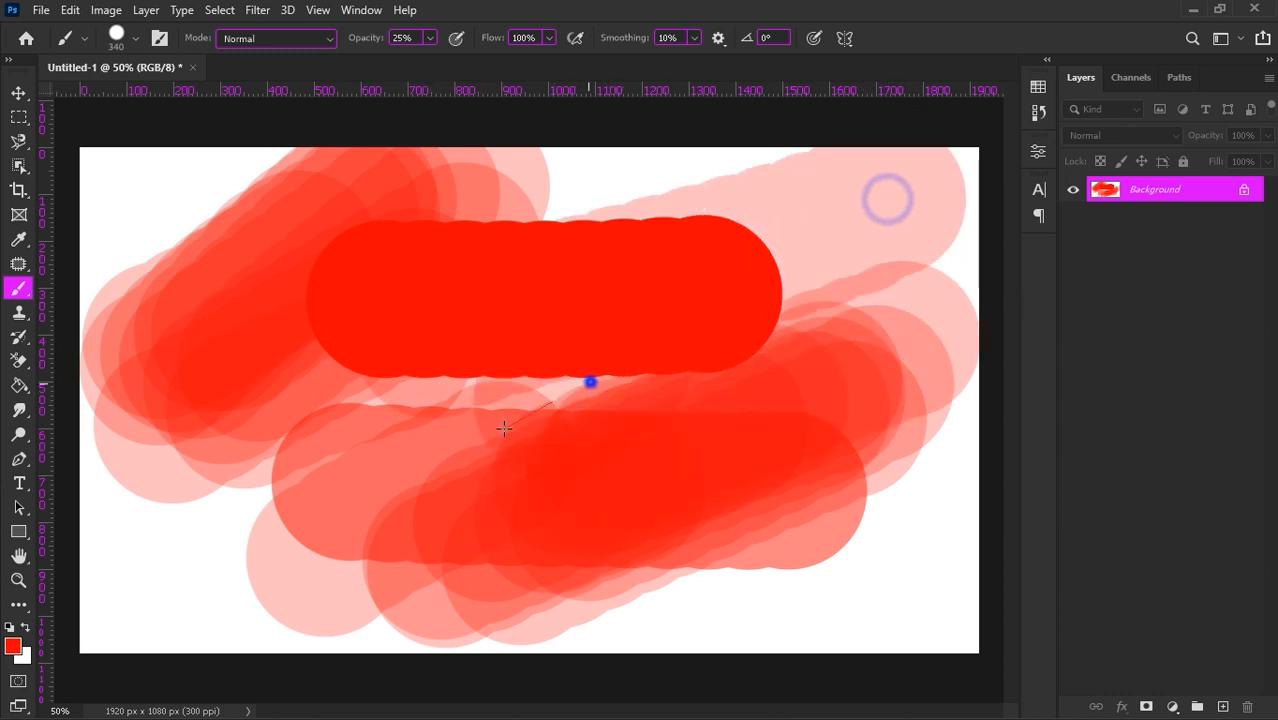
left_click_drag(645, 469, 579, 496)
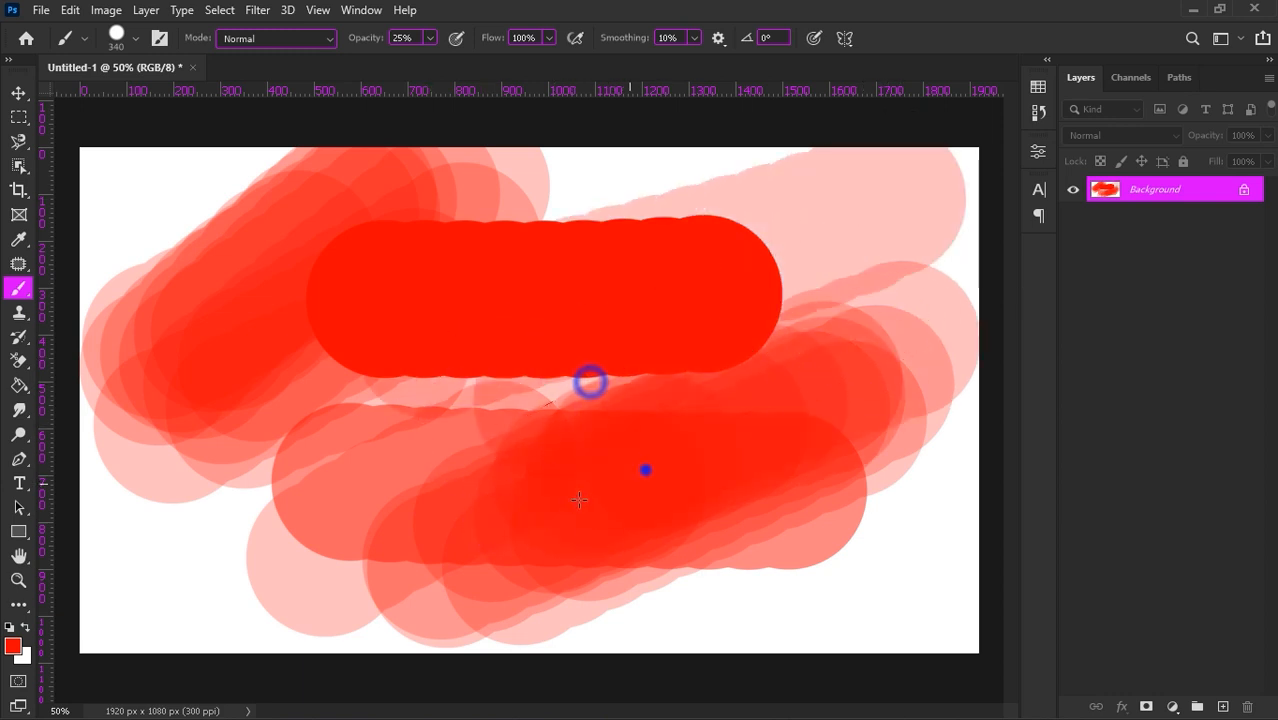
- Set the brush opacity to 100% and paint a solid red stroke over the lower left of the canvas
left_click(429, 38)
left_click_drag(434, 58, 494, 60)
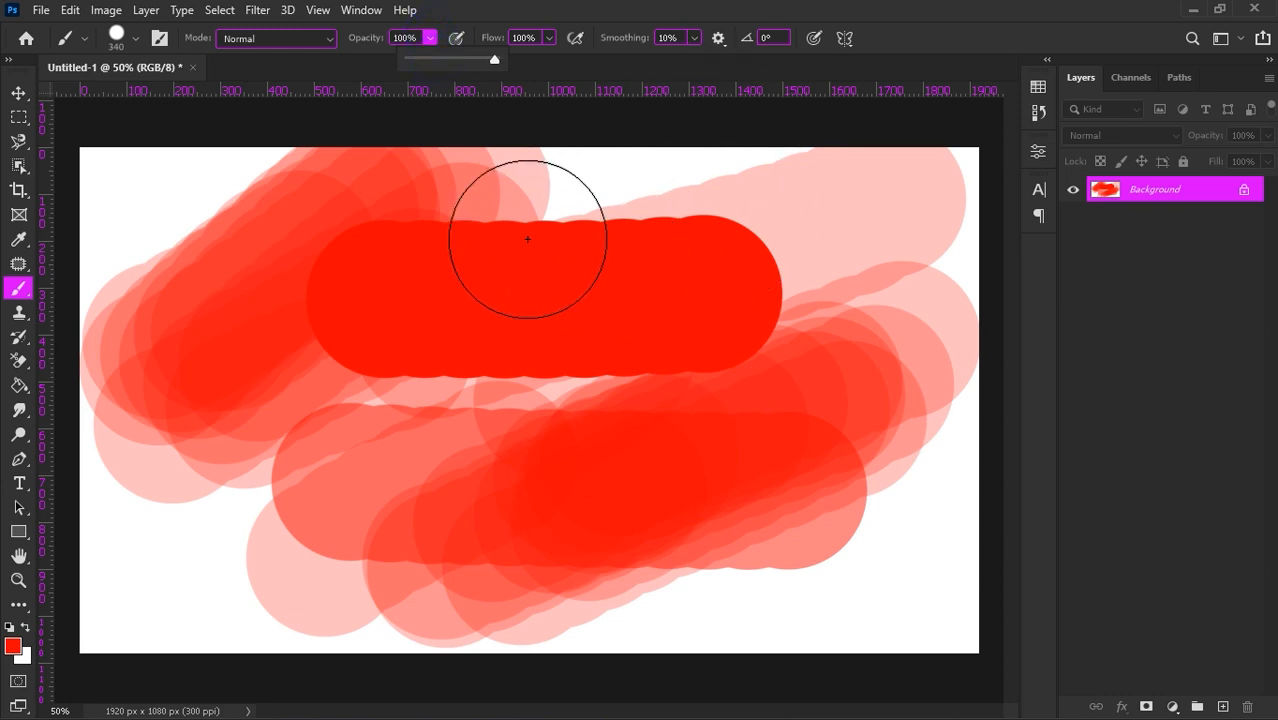
left_click_drag(171, 542, 440, 496)
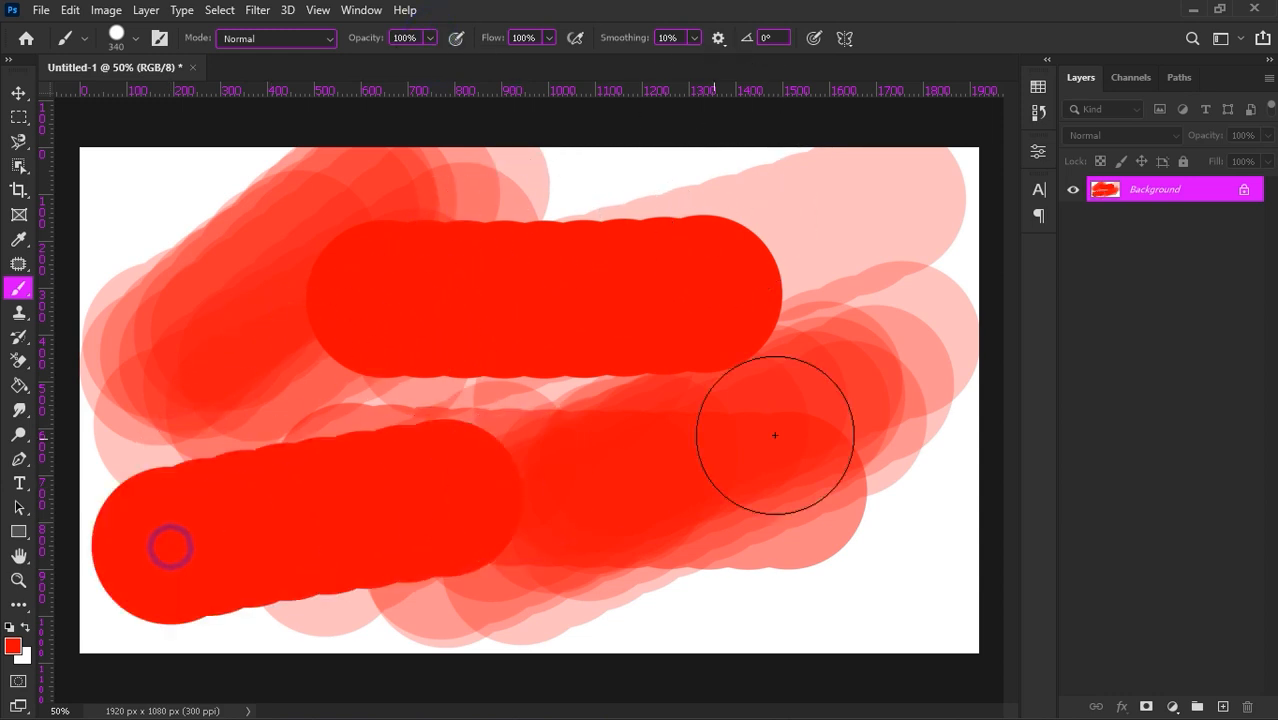
- Set the brush opacity to 65% and paint a diagonal stroke from the upper right into the solid upper stroke
left_click(429, 38)
left_click(398, 58)
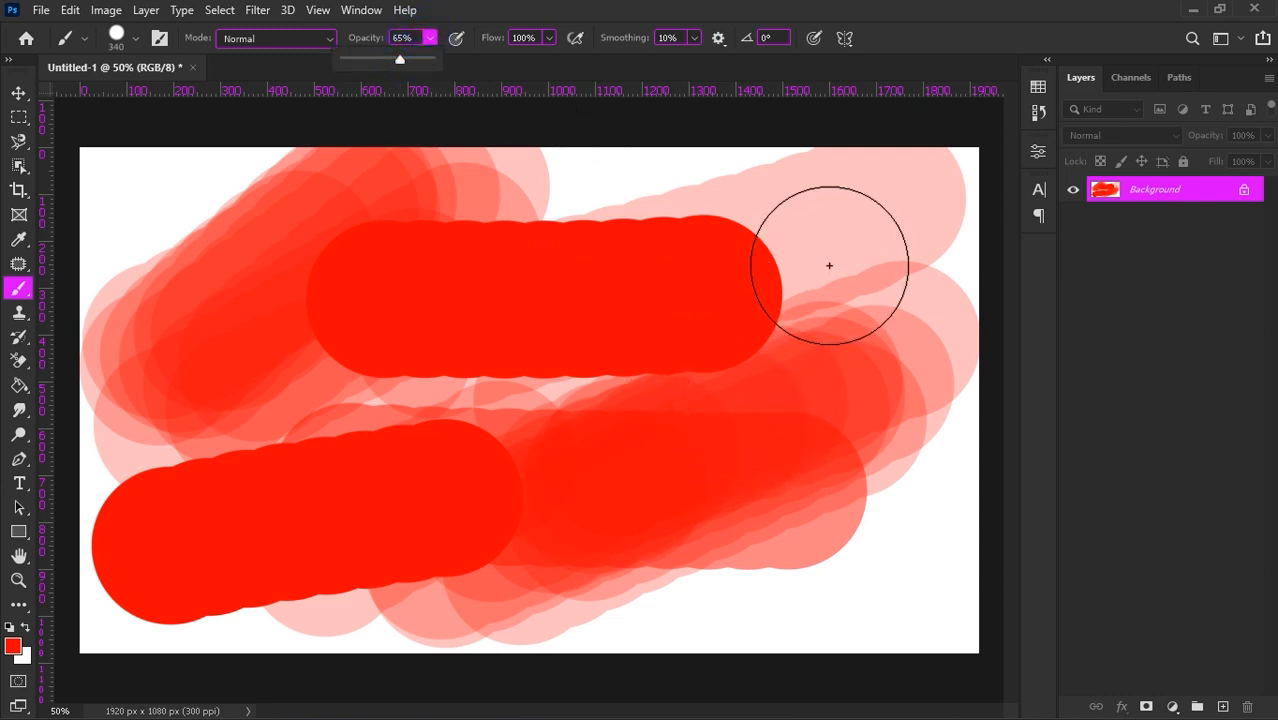
left_click_drag(856, 225, 636, 288)
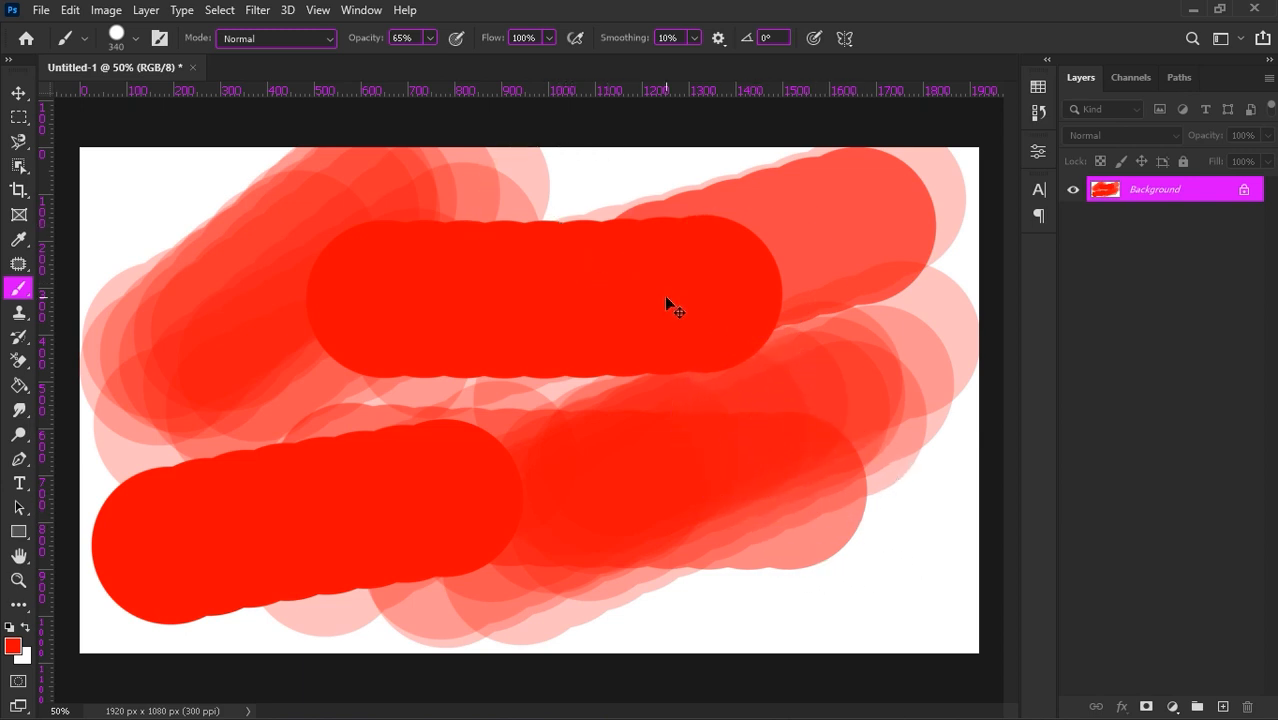
- Fill the canvas with white and set the brush opacity back to 100%, keeping the flow at 100%
key("ctrl+BackSpace")
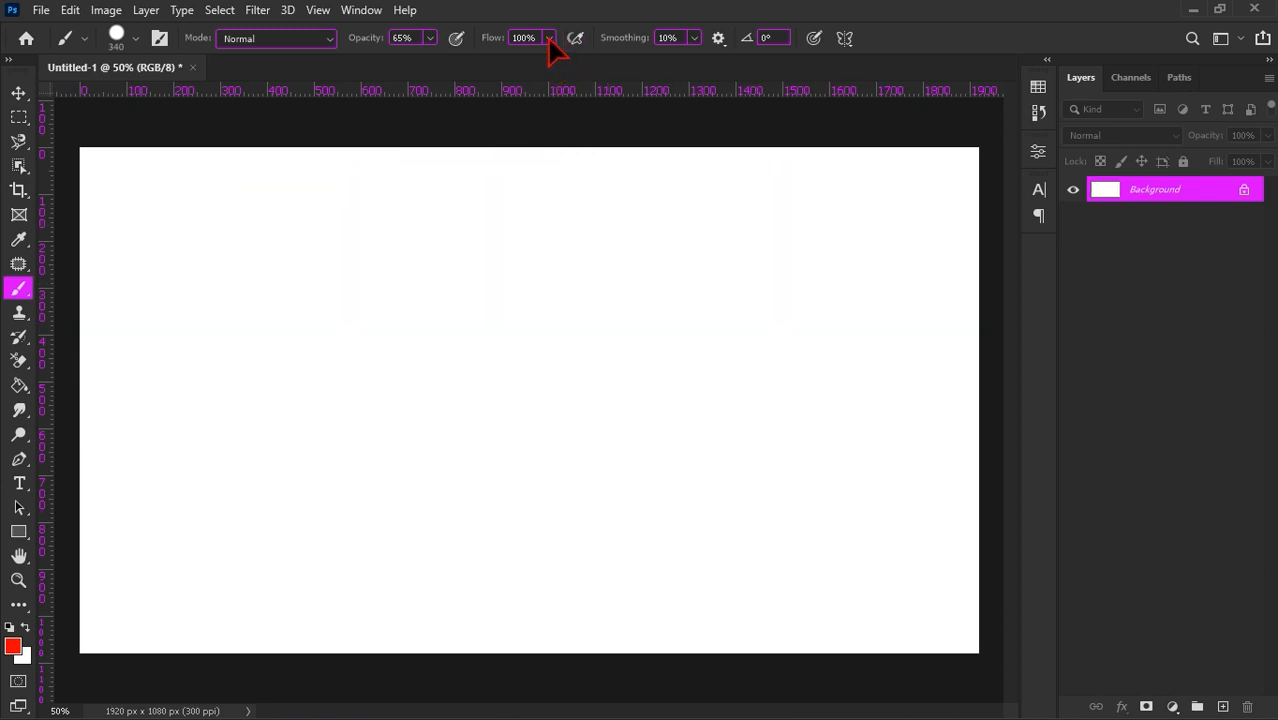
left_click(430, 38)
left_click_drag(430, 60, 496, 70)
left_click(548, 38)
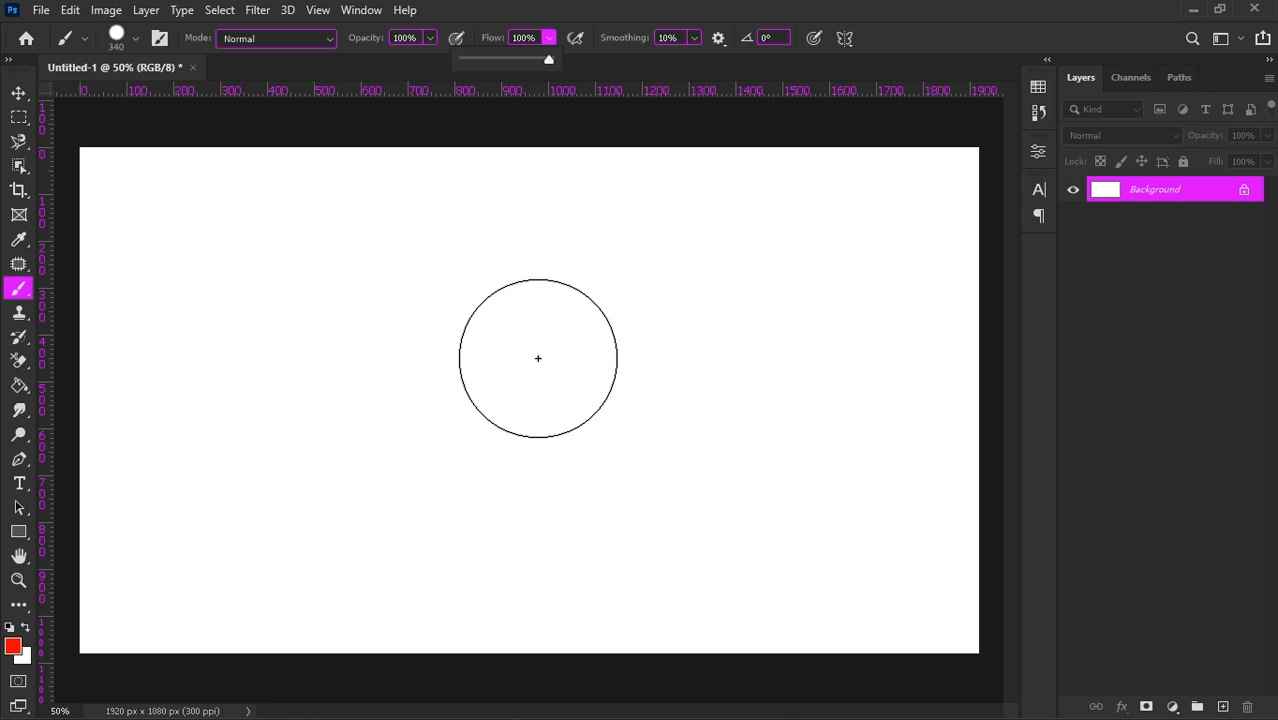
left_click(524, 40)
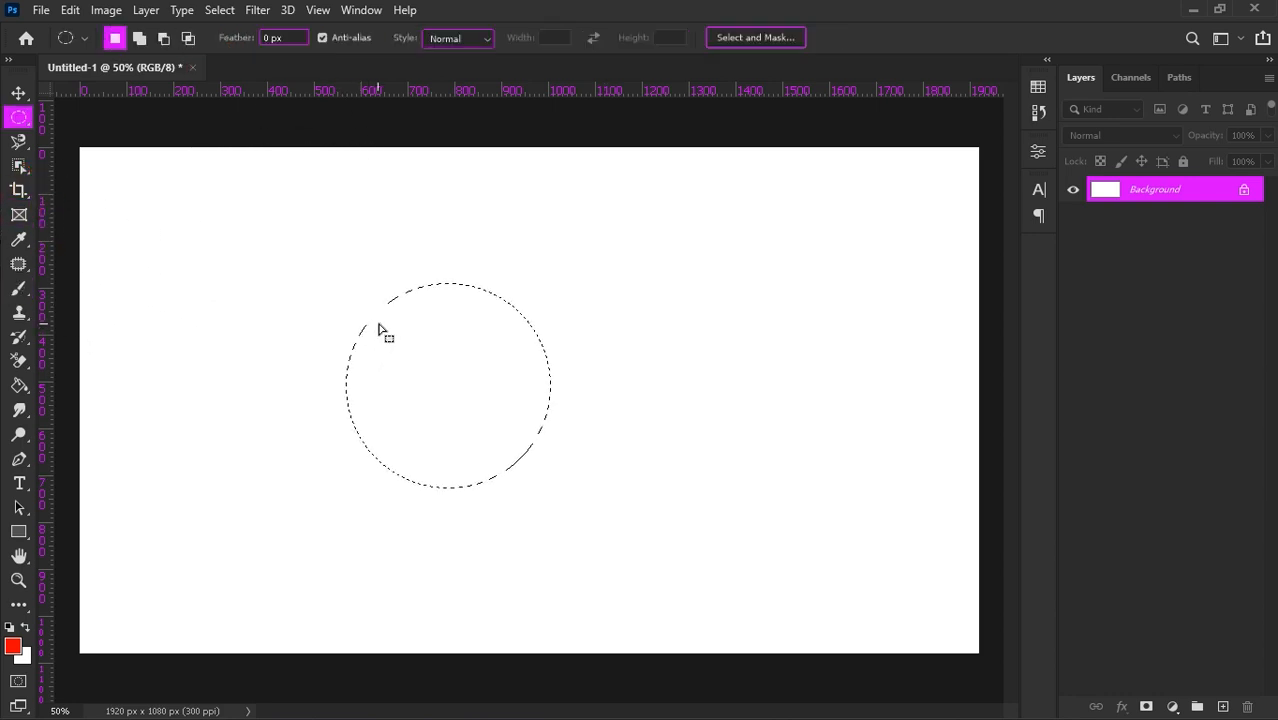
- Activate the Brush tool and set the brush hardness to 0%
key("b")
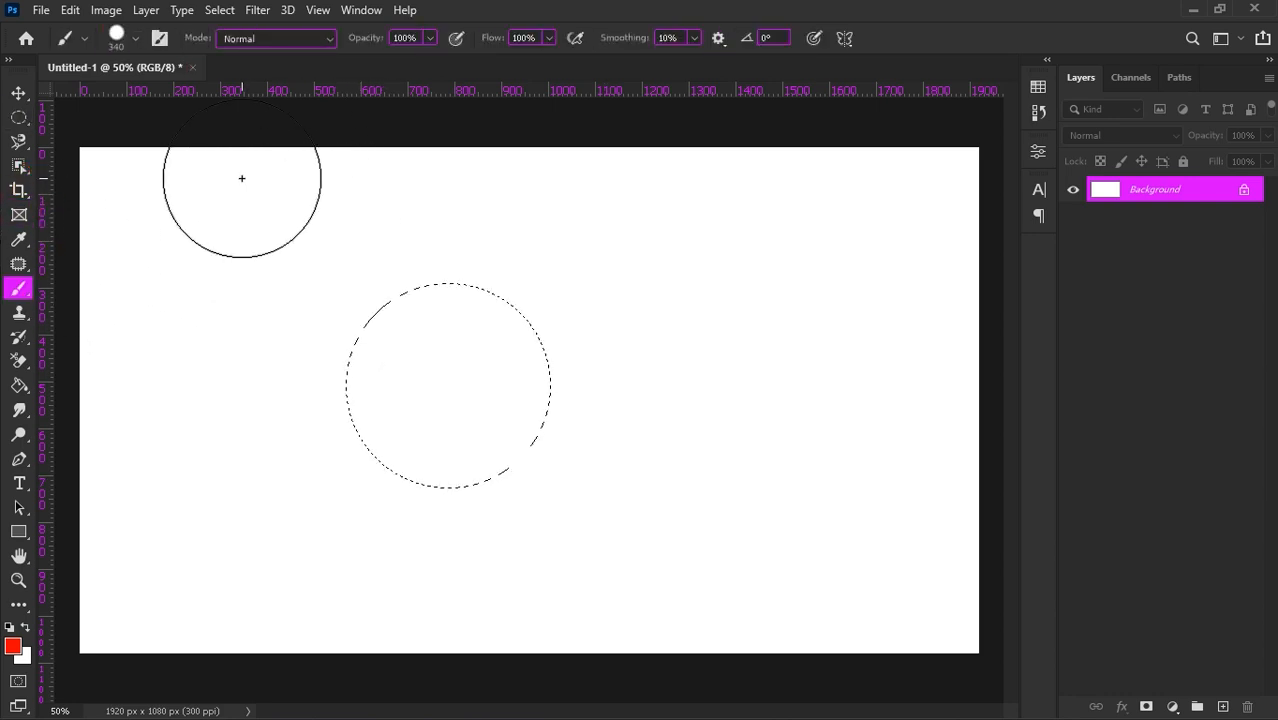
left_click(118, 38)
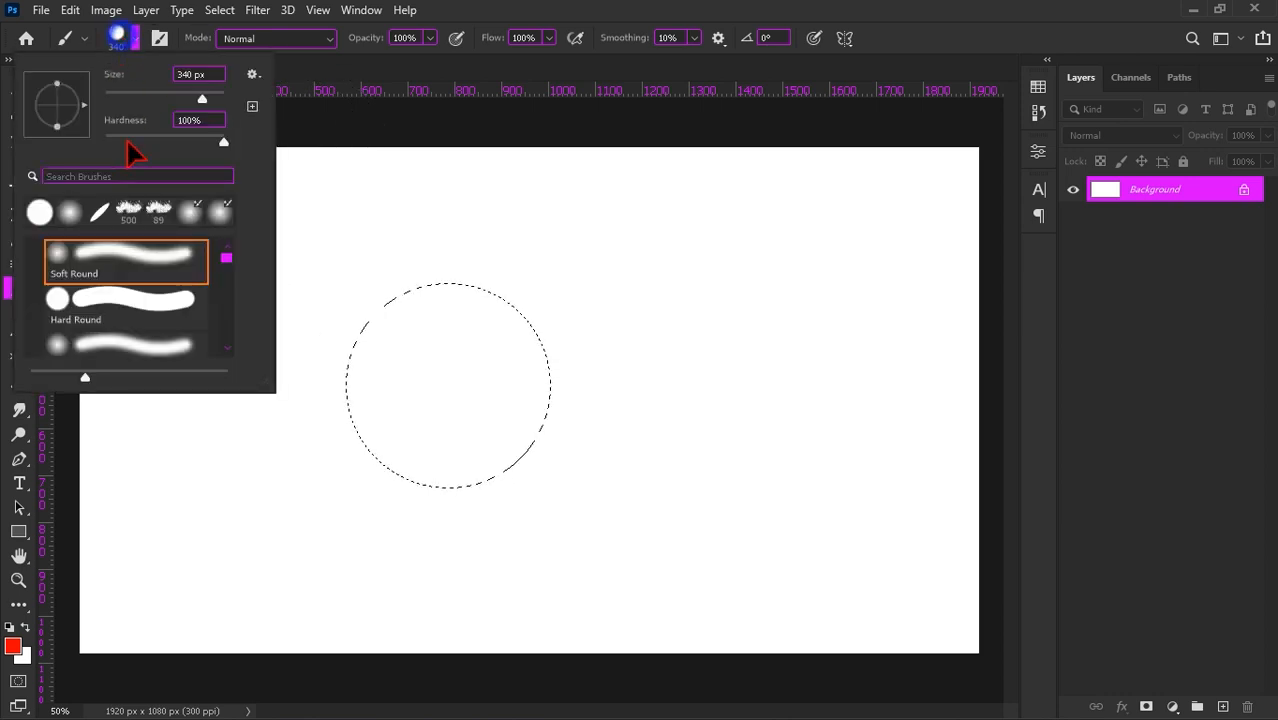
left_click_drag(180, 140, 58, 141)
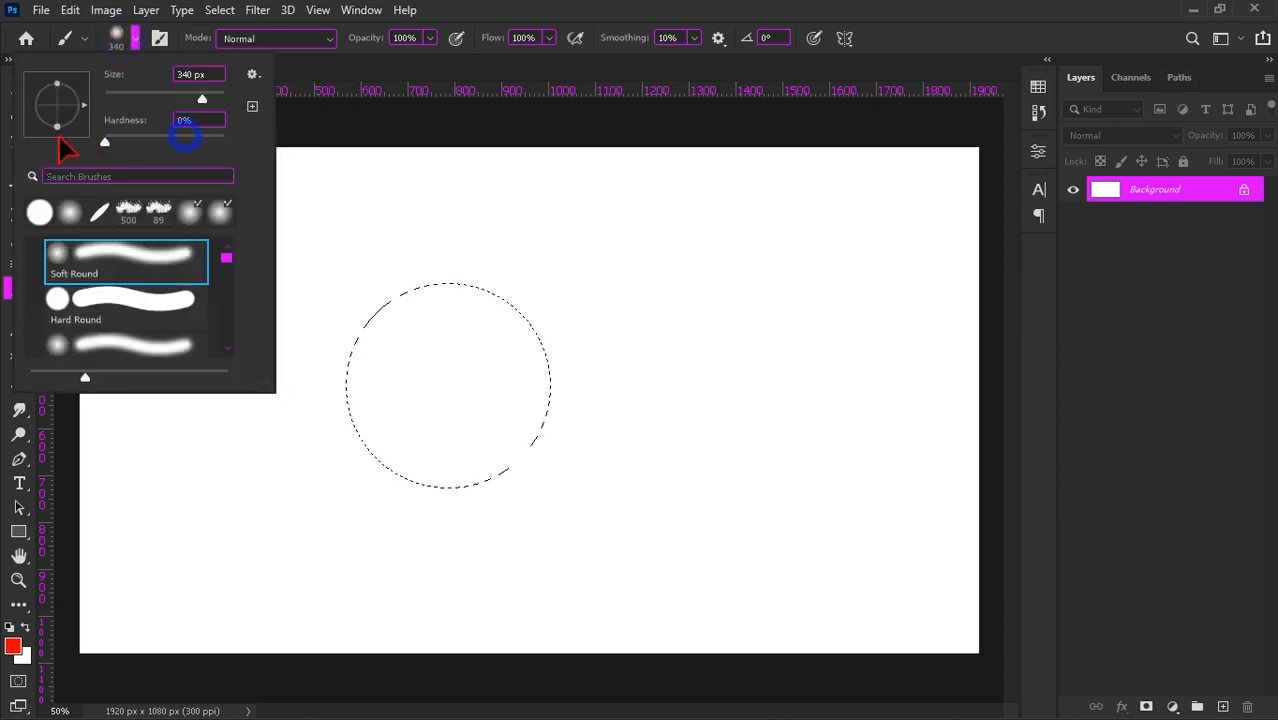
left_click(474, 113)
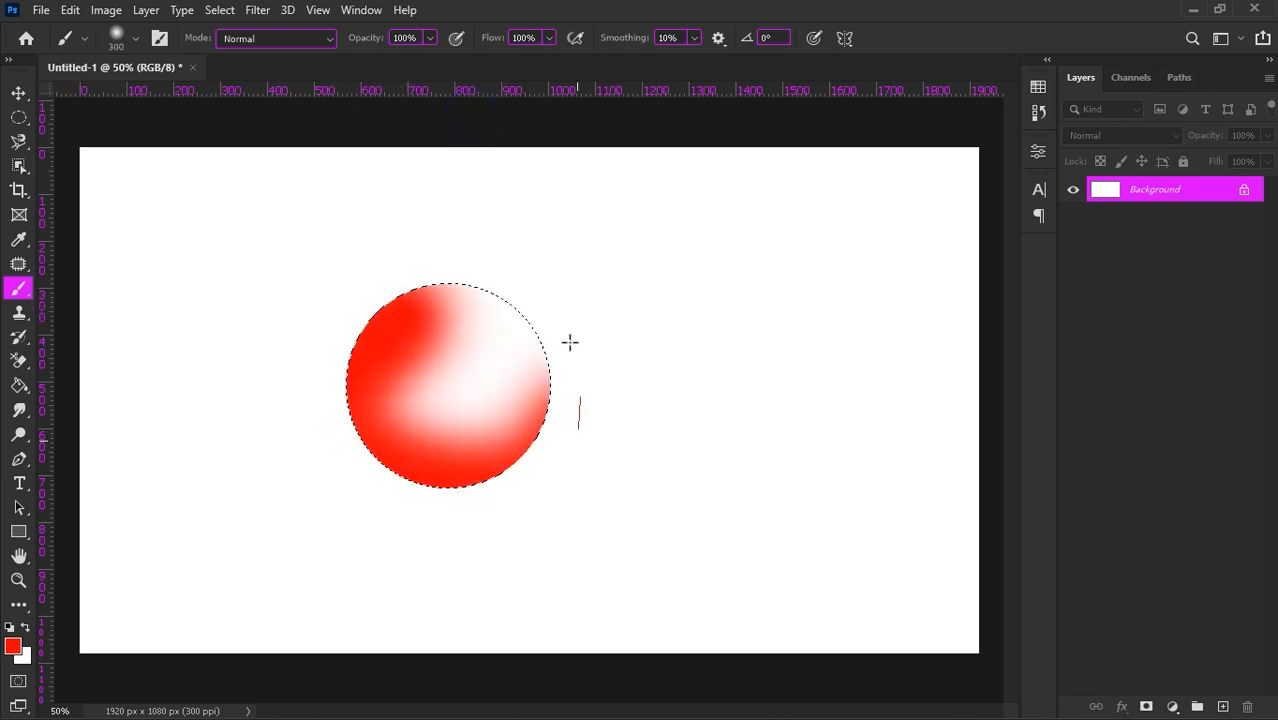
- Paint red shading around the inside edge of the circular selection with the soft 300 px brush at 100% flow
left_click_drag(430, 287, 472, 290)
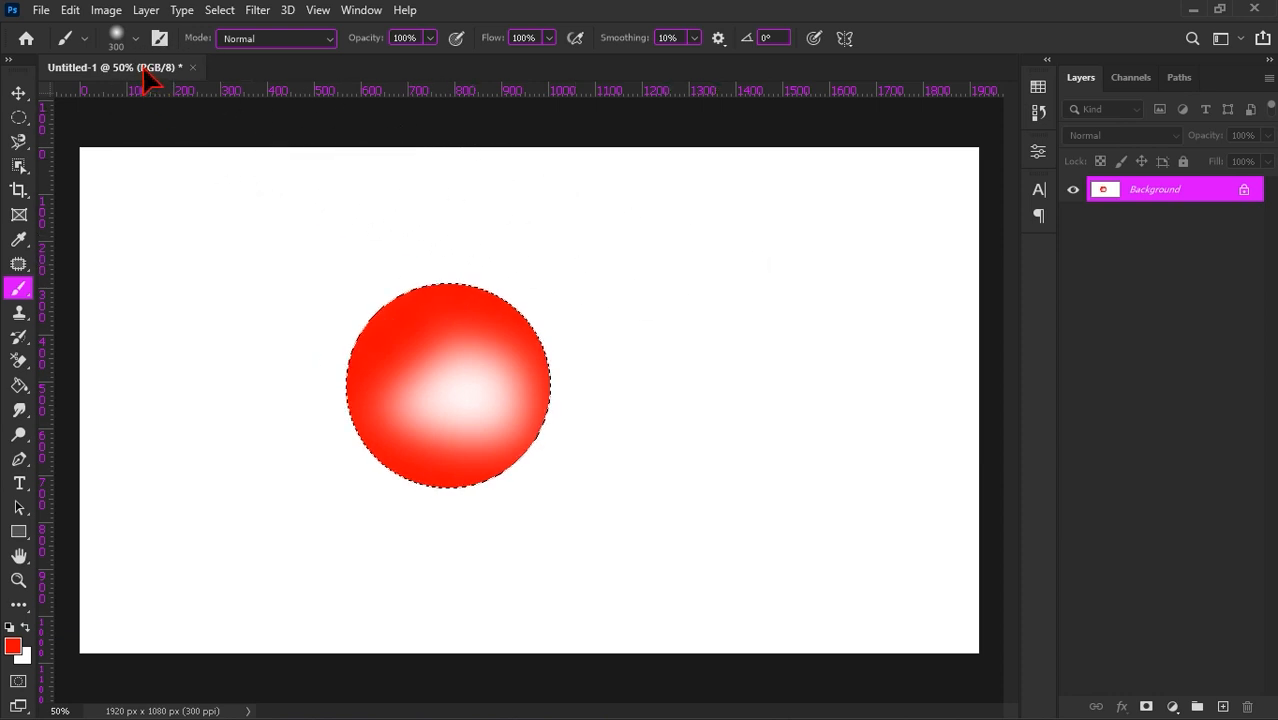
left_click(133, 40)
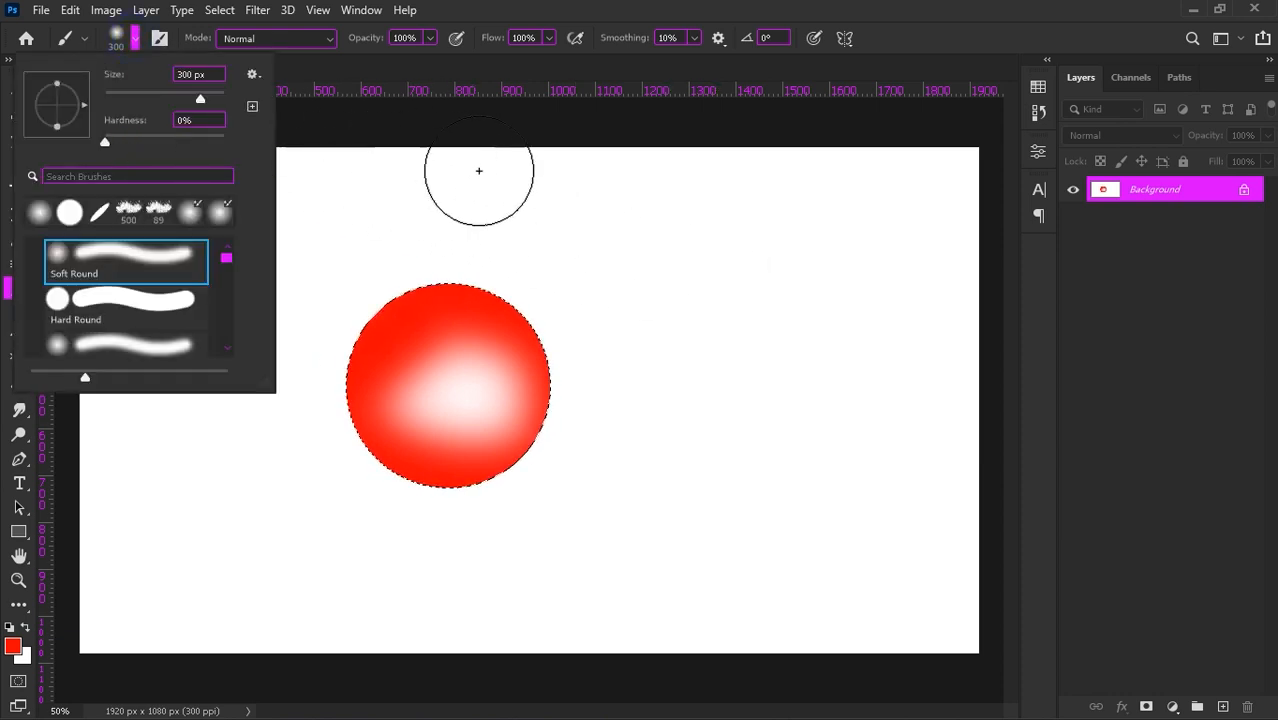
left_click(522, 137)
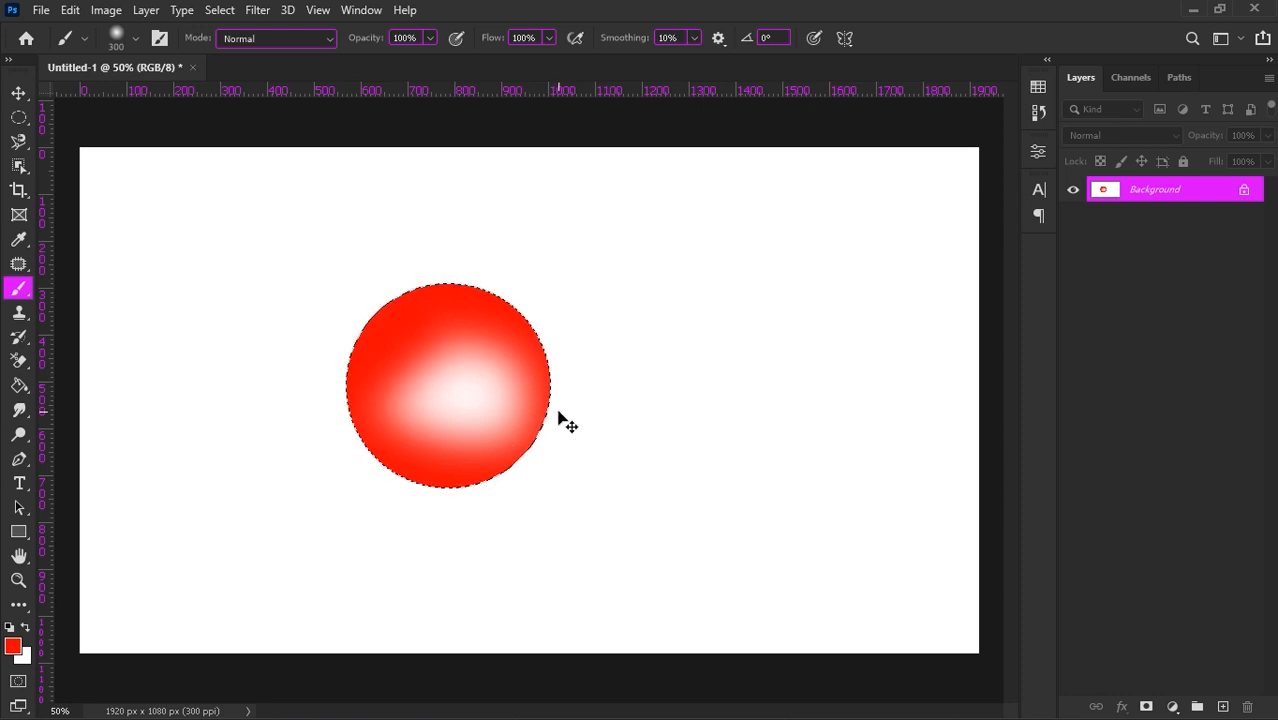
- Set the brush flow to 30% and build up soft red shading around the edge of the emptied circular selection
left_click(549, 37)
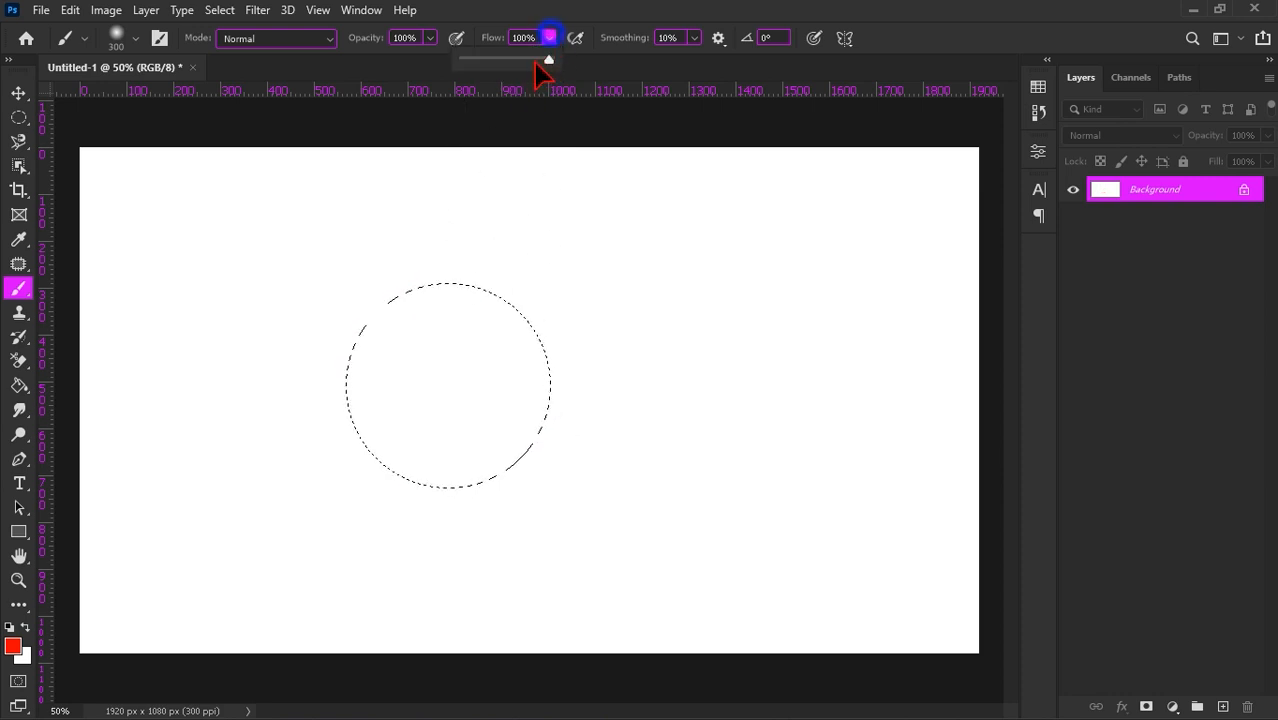
left_click_drag(503, 62, 492, 62)
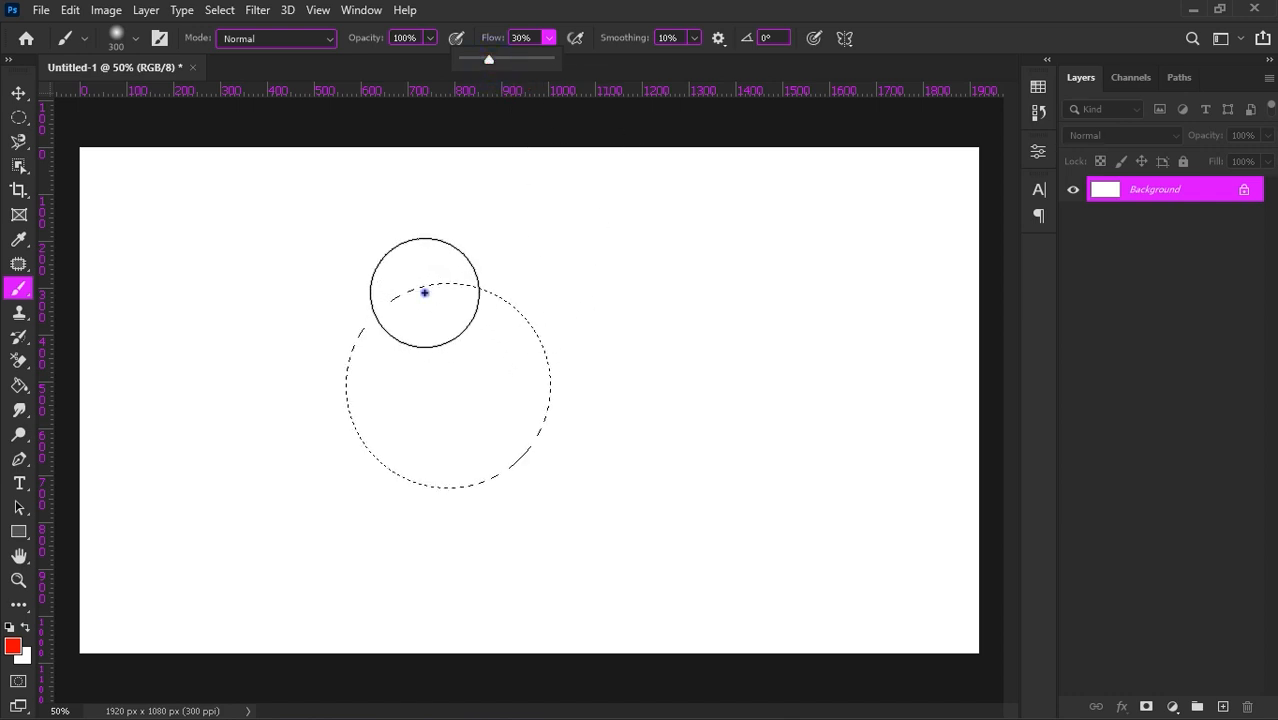
left_click_drag(424, 292, 325, 370)
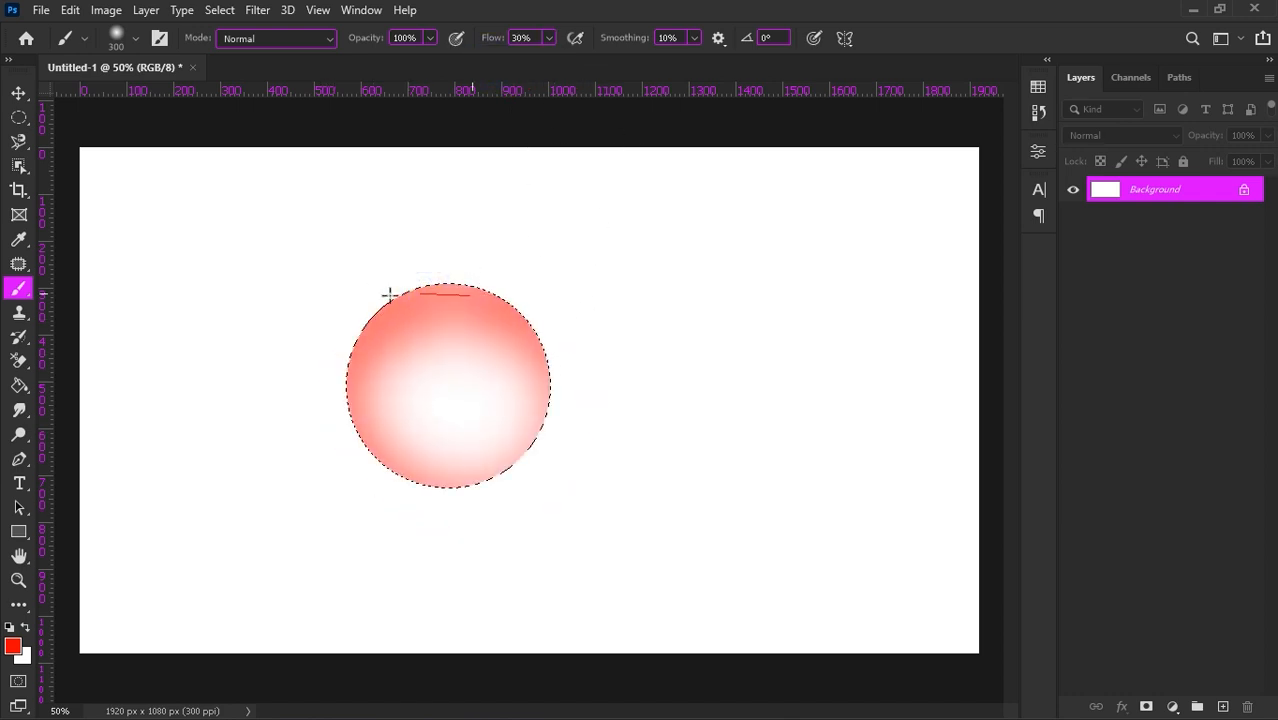
left_click_drag(390, 295, 388, 288)
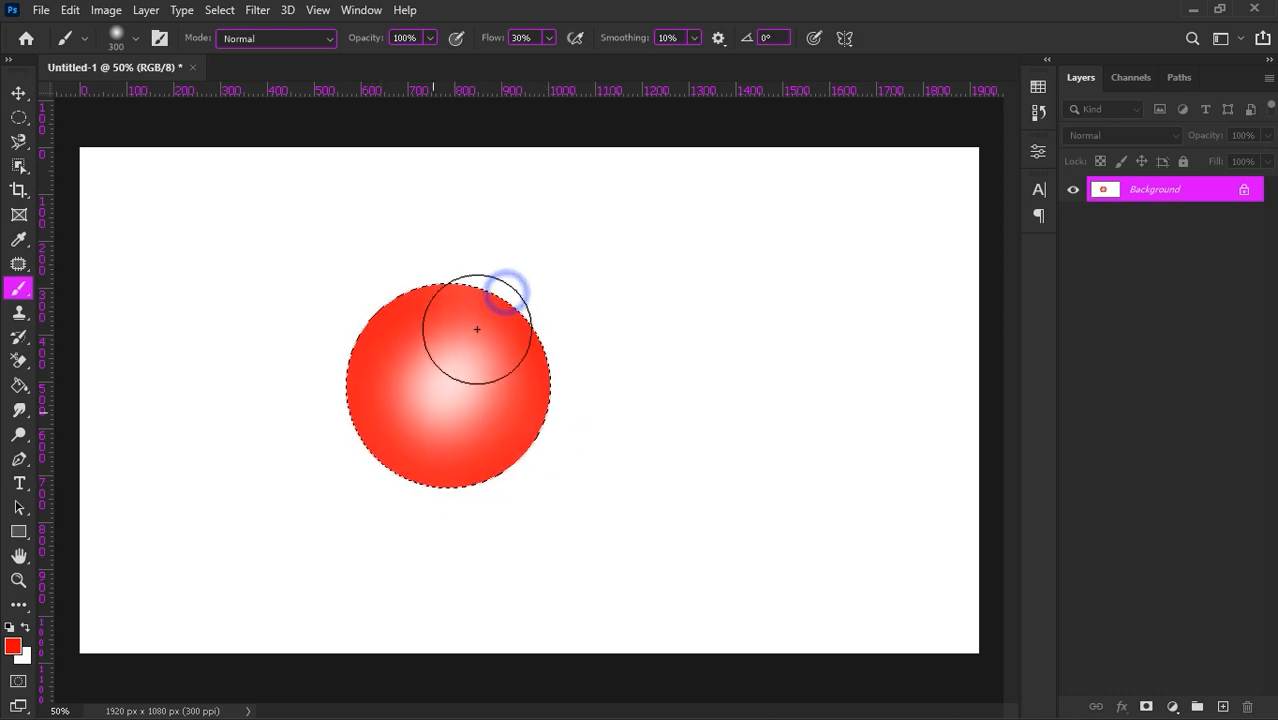
left_click_drag(477, 329, 506, 291)
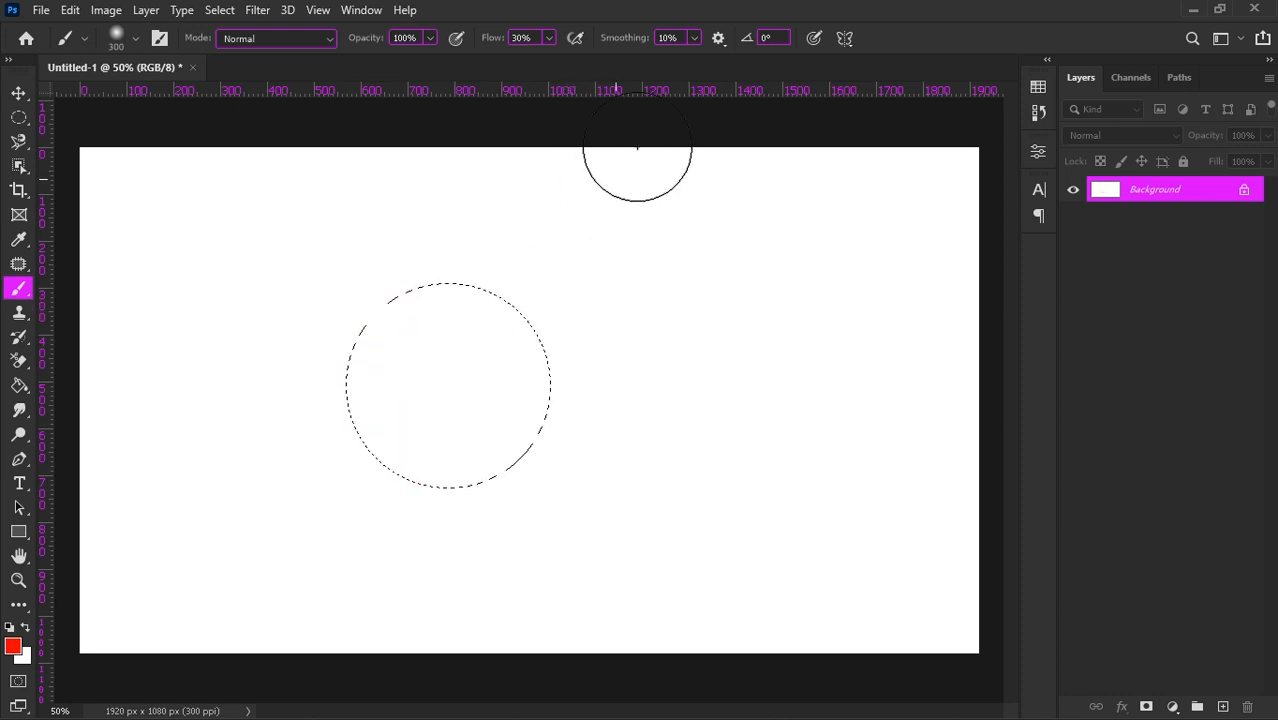
- Set the brush smoothing to 0% and paint a soft 30% flow stroke along the upper left edge of the circular selection
left_click(694, 38)
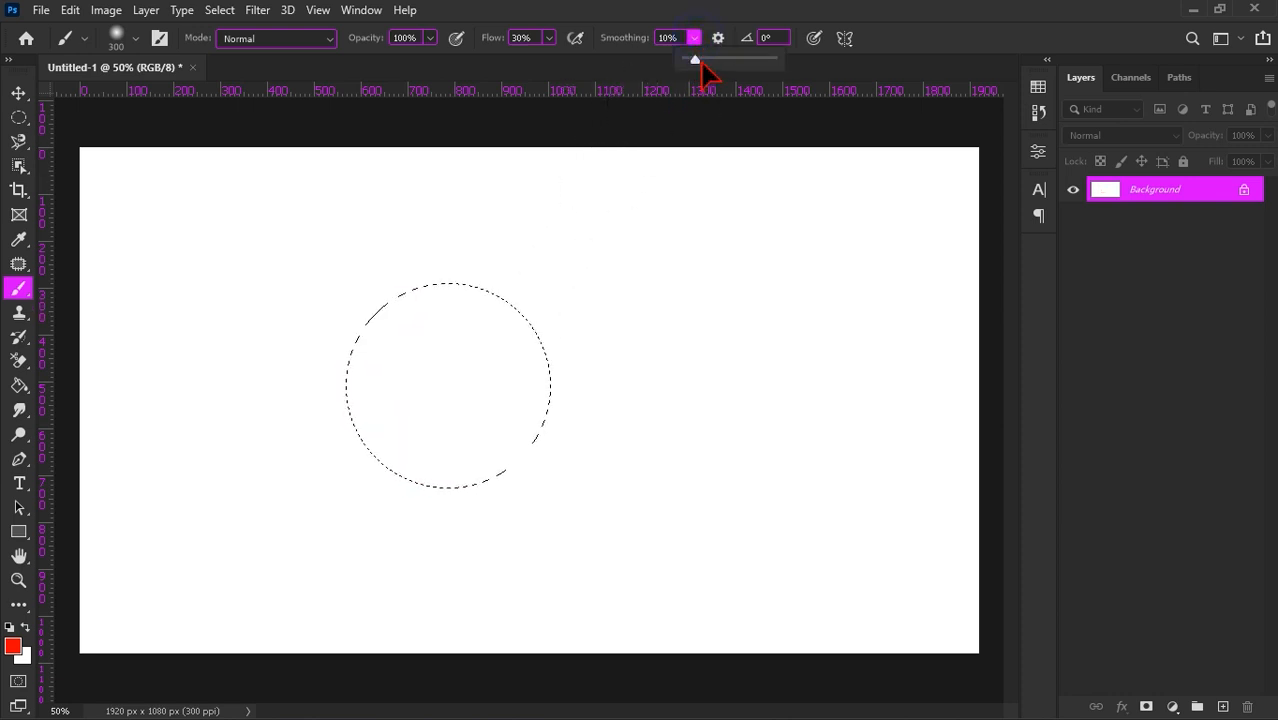
left_click_drag(698, 59, 672, 68)
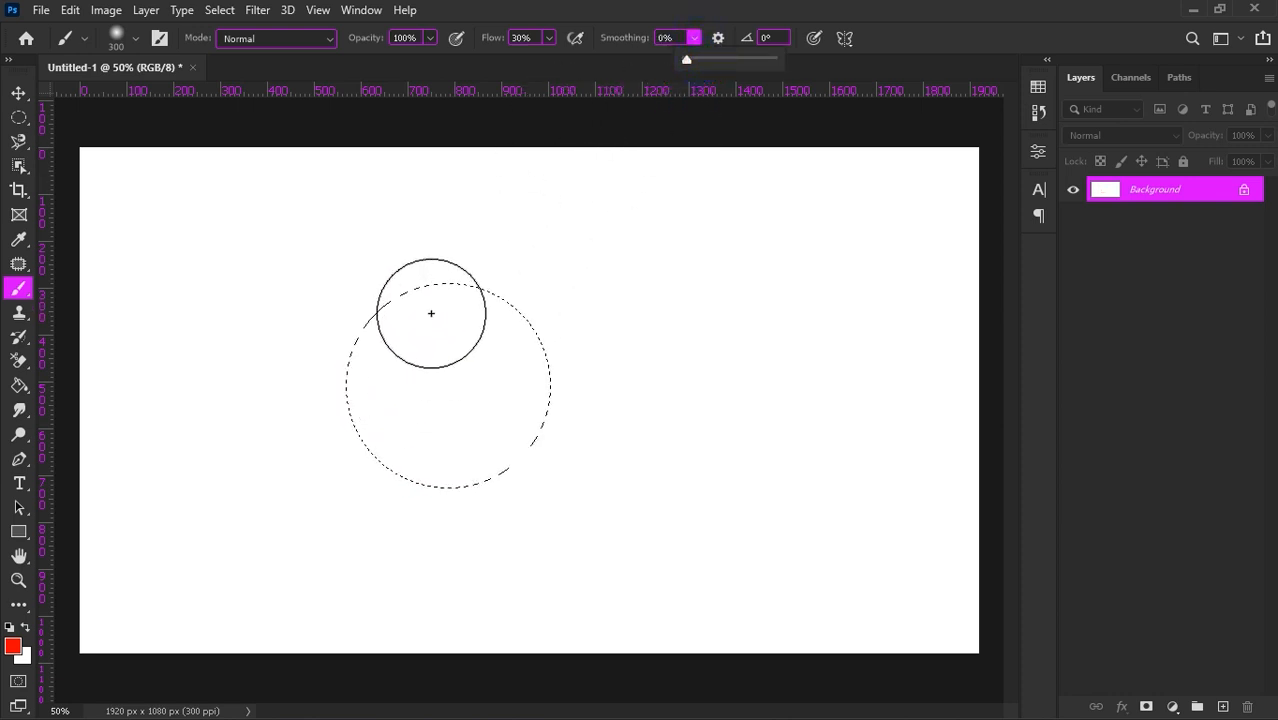
left_click_drag(431, 313, 347, 364)
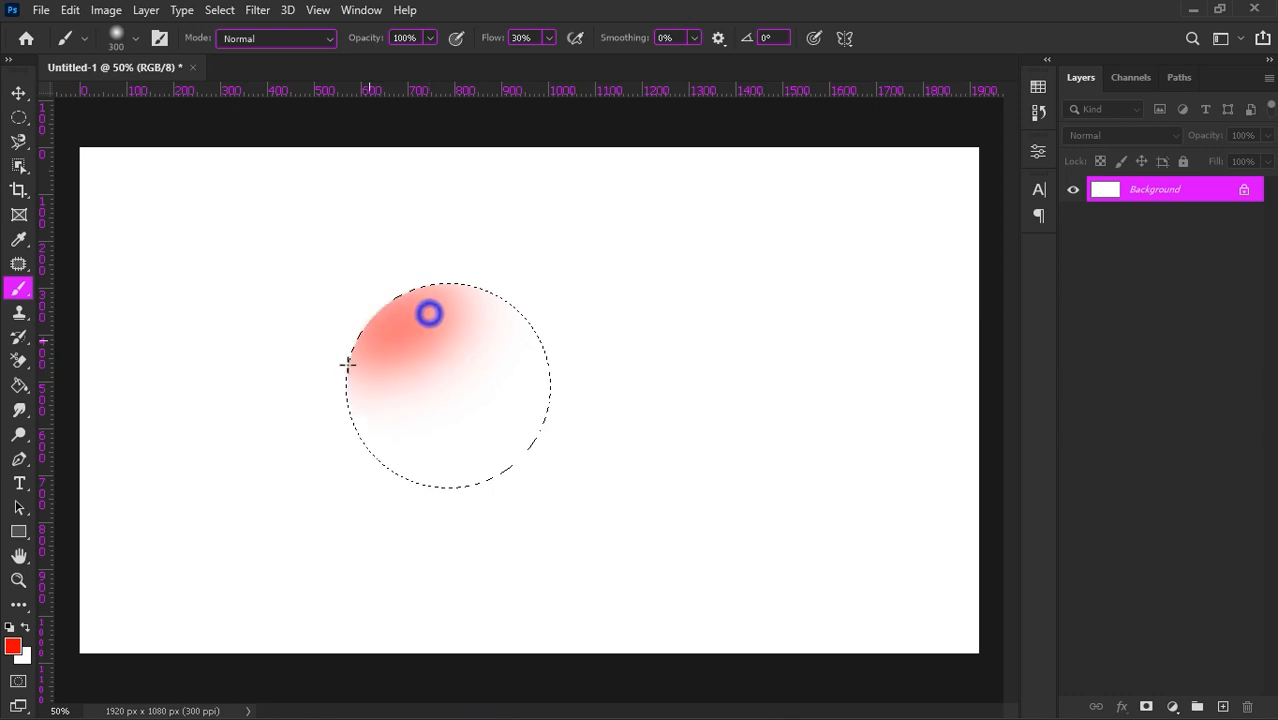
- Set the flow back to 100%, undo the light strokes and shade around the inside edge of the circular selection with 0% smoothing
left_click(549, 38)
left_click_drag(549, 60, 727, 100)
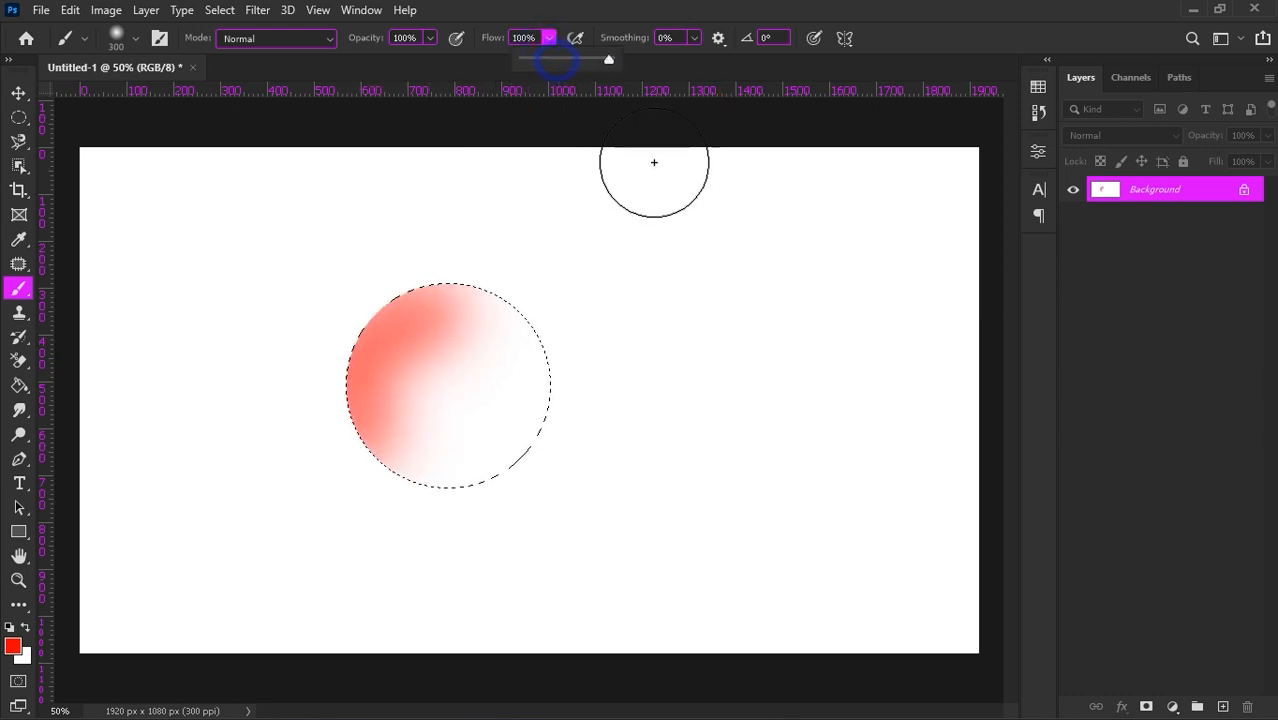
key("ctrl+z")
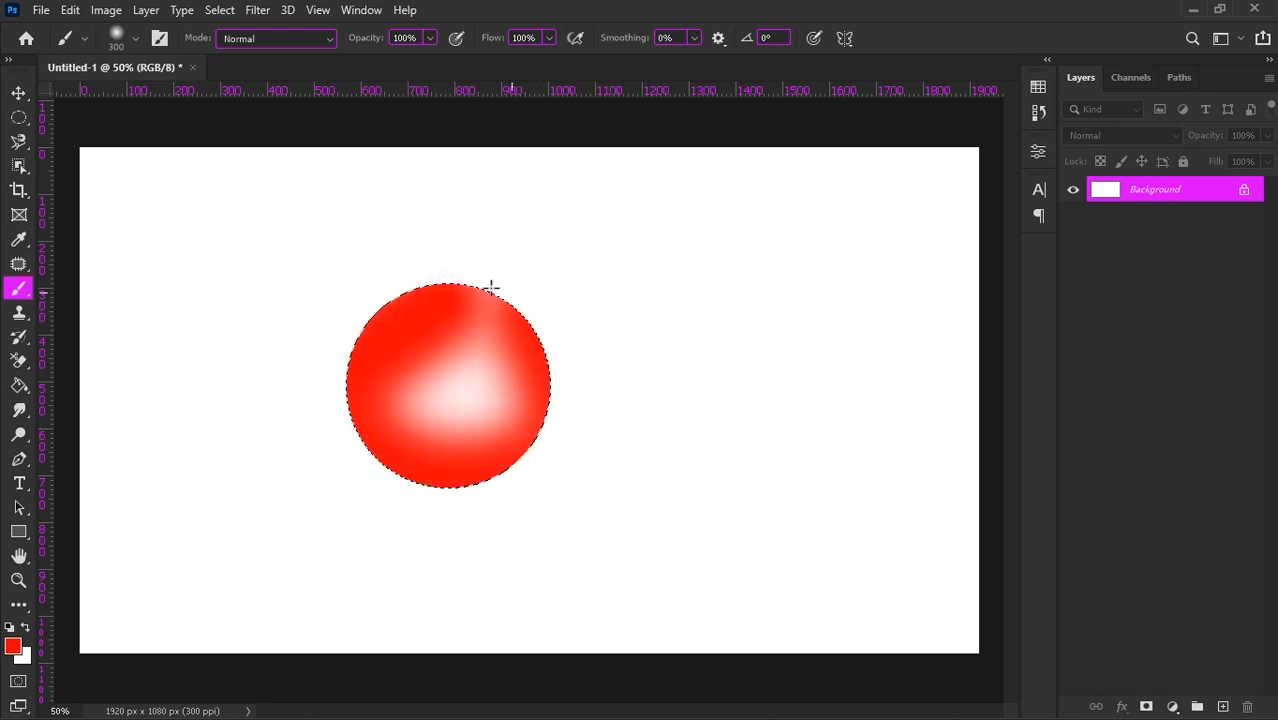
left_click_drag(491, 288, 526, 244)
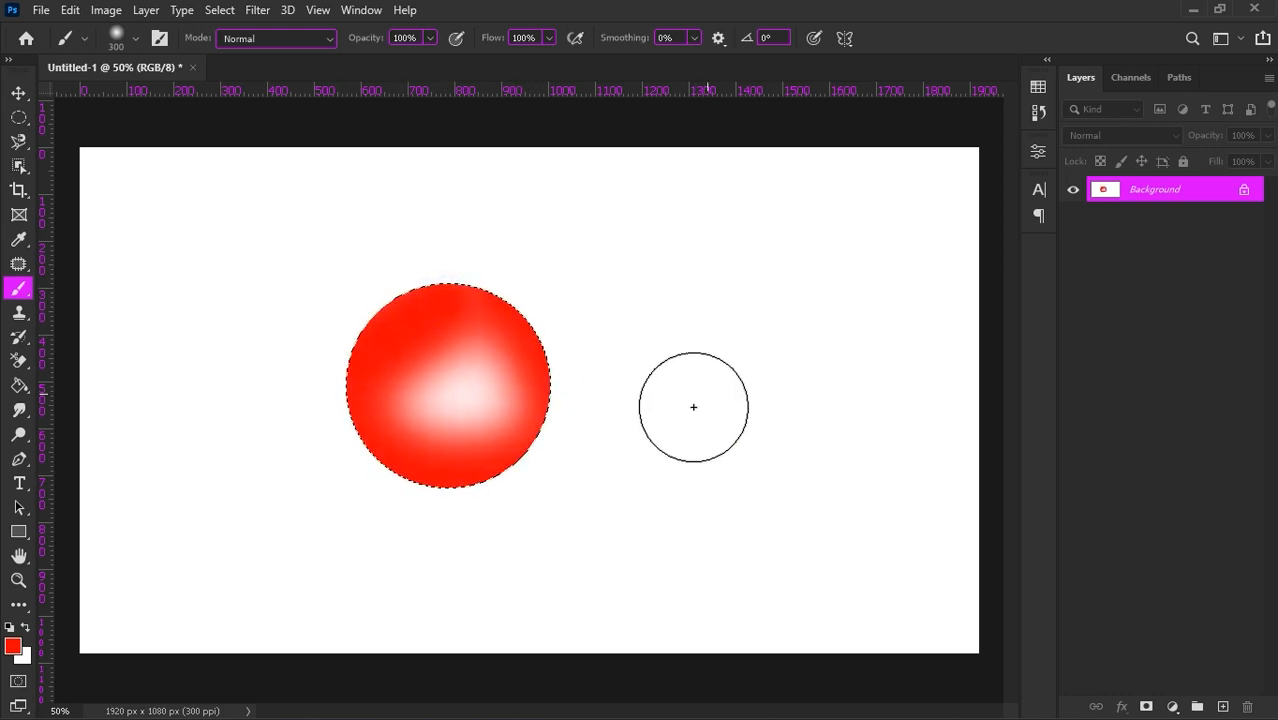
- Set the brush smoothing to 57%, undo the previous shading and repaint red around the inside edge of the circular selection
left_click(694, 38)
left_click_drag(696, 60, 705, 60)
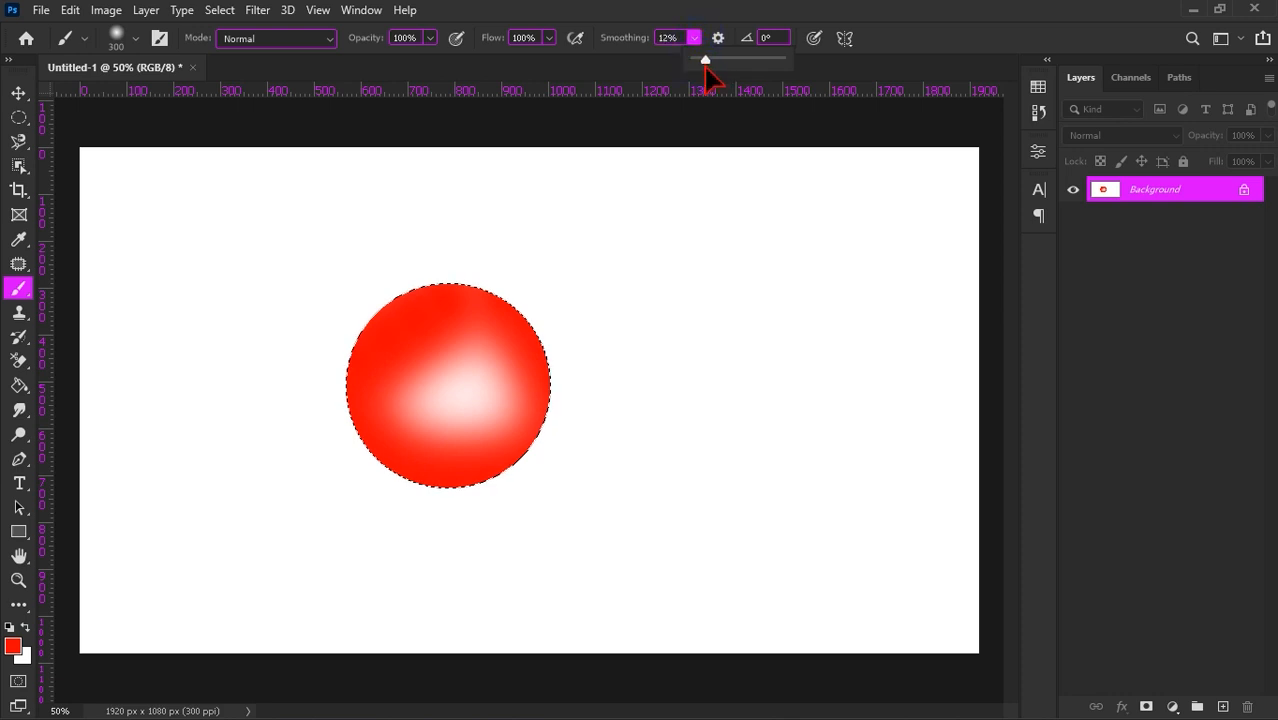
left_click_drag(704, 66, 743, 62)
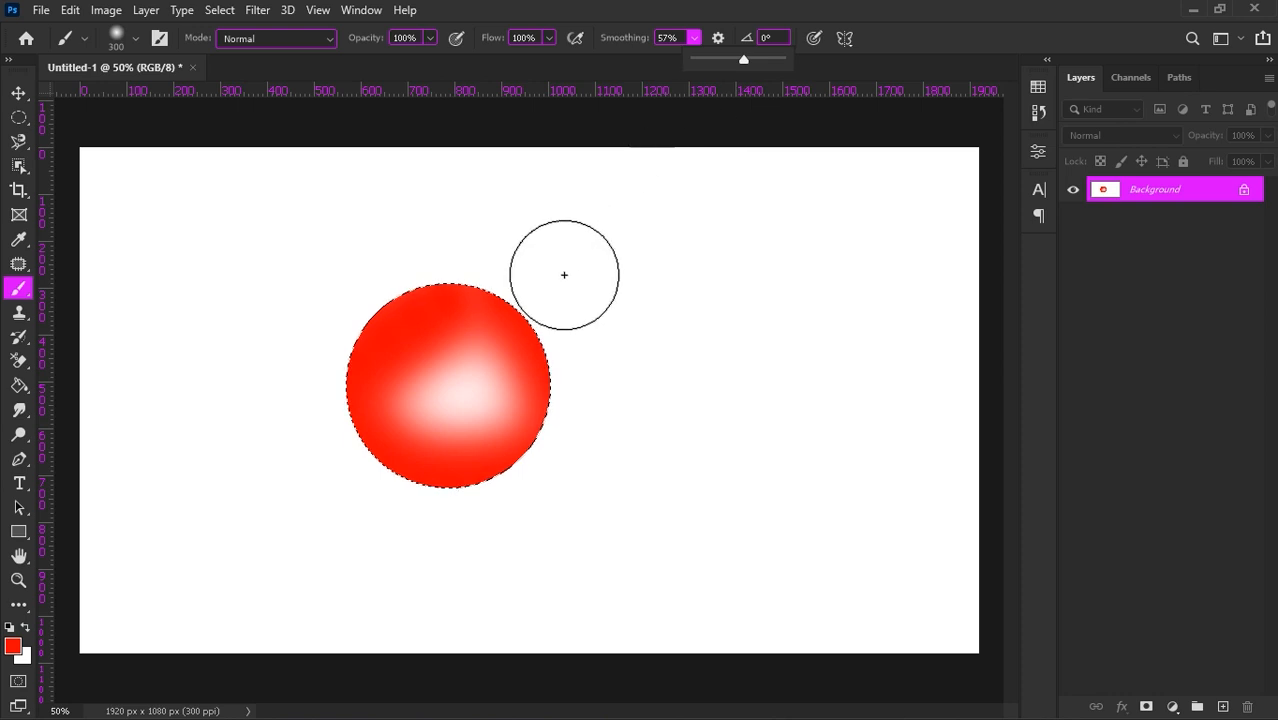
key("ctrl+z")
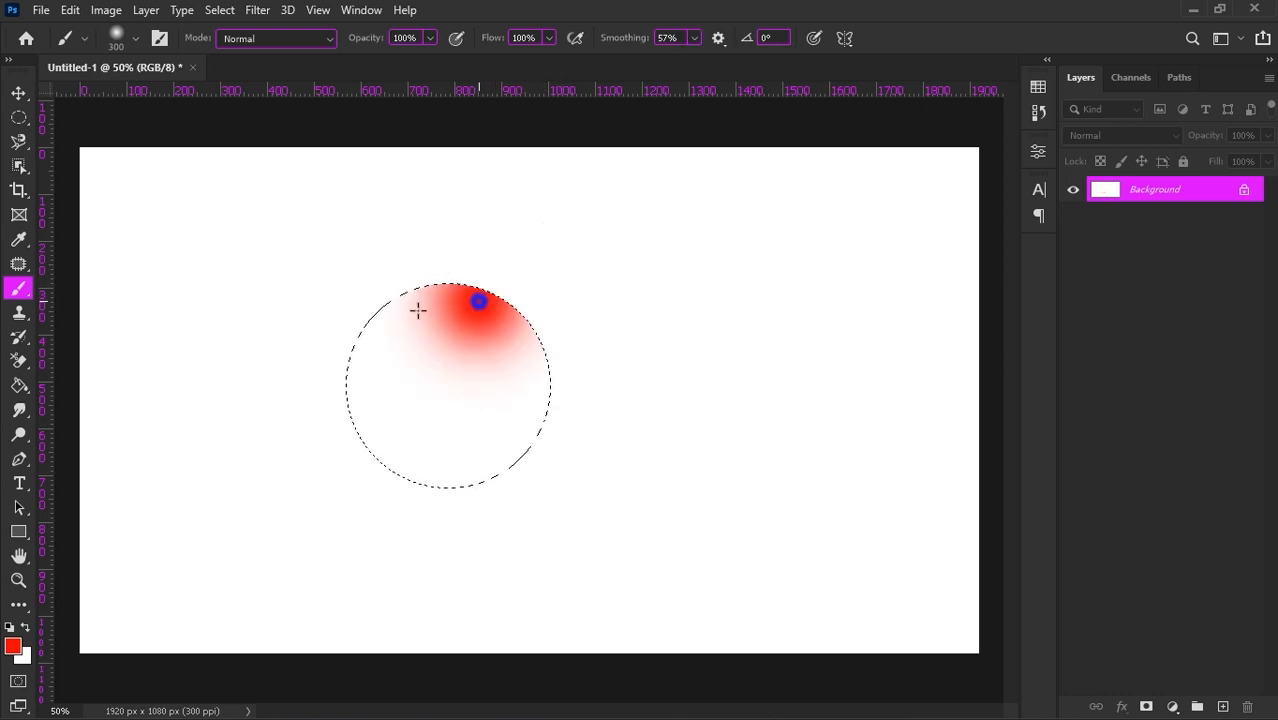
left_click_drag(544, 315, 579, 325)
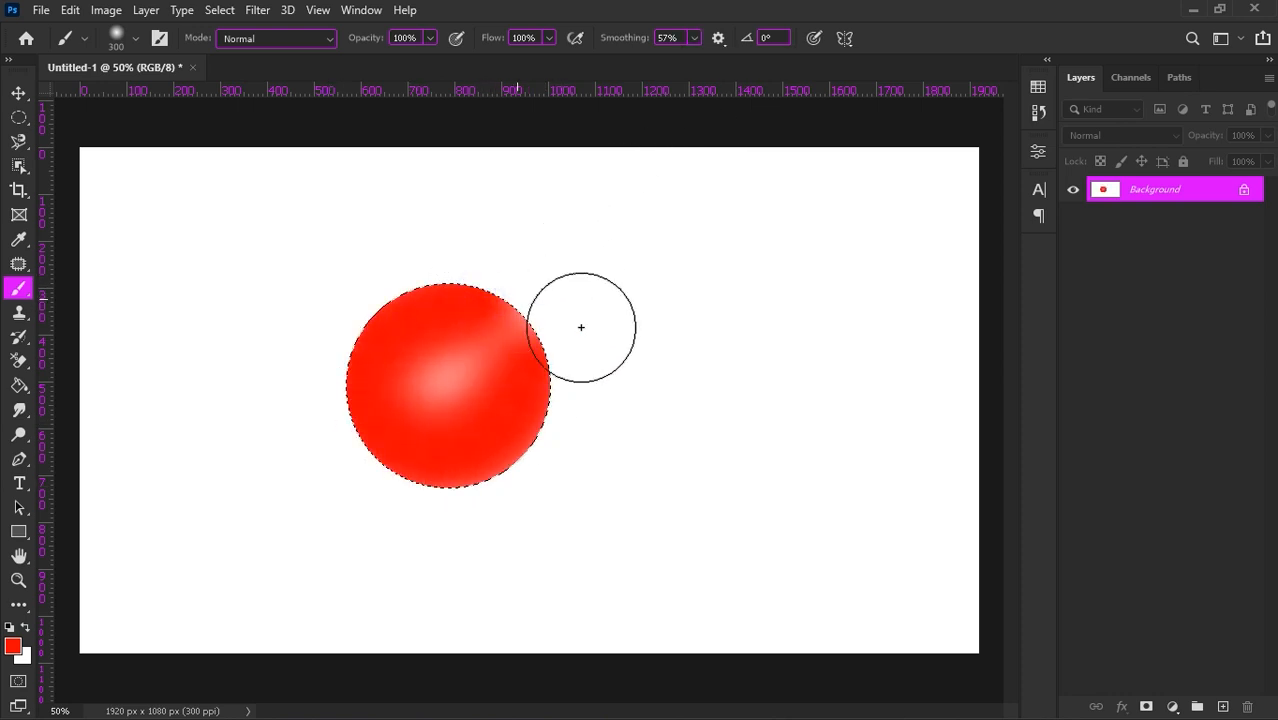
- Remove the circular selection and set the brush smoothing to 10%
key("ctrl+d")
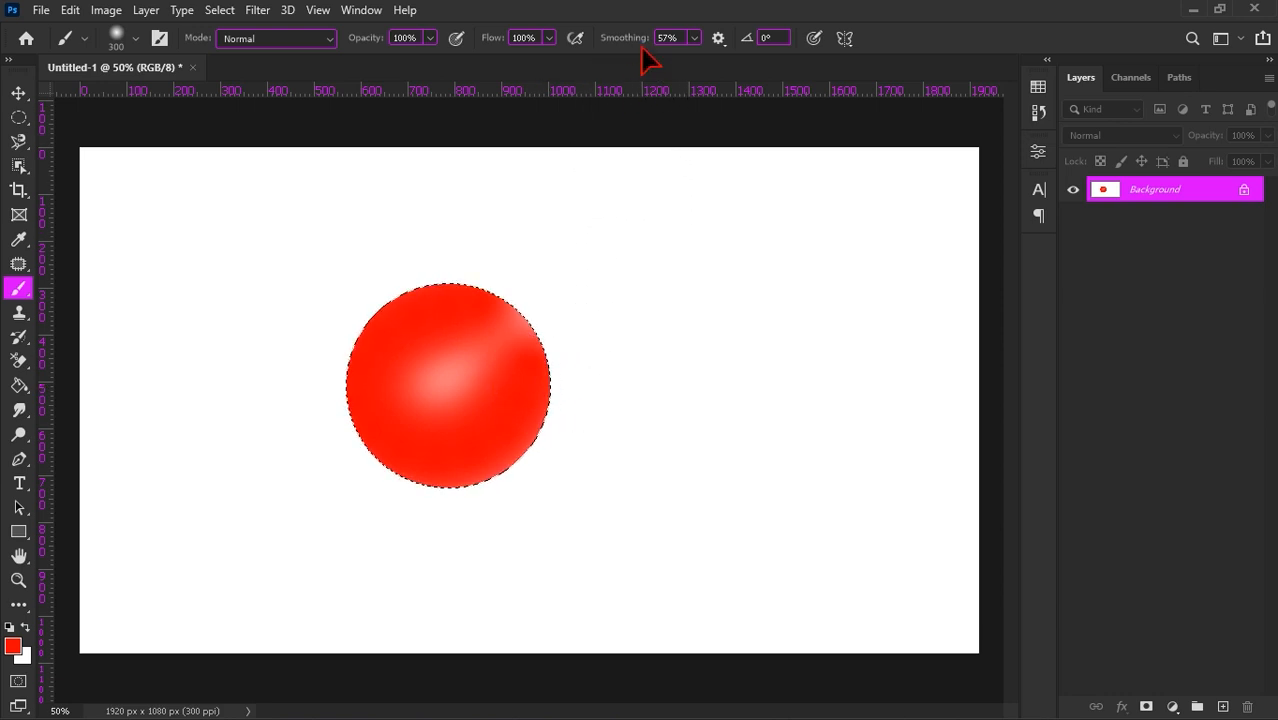
left_click_drag(694, 42, 667, 62)
left_click(659, 37)
type("10")
key("Return")
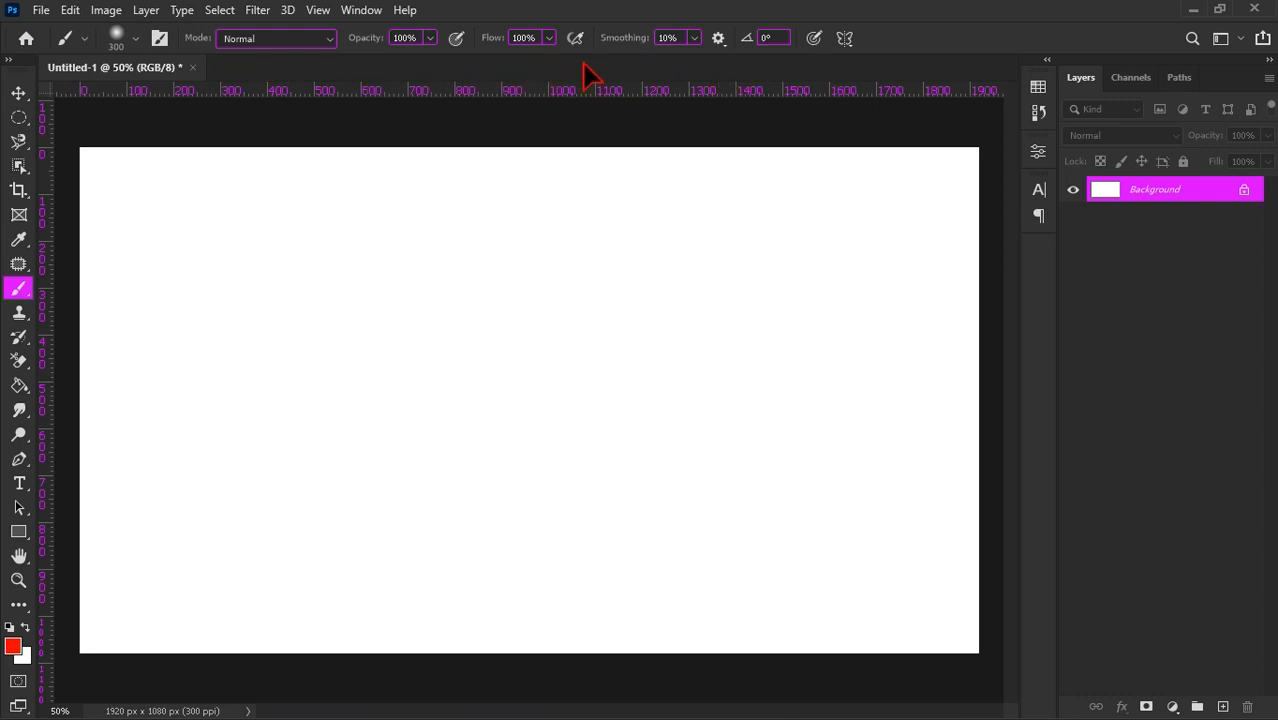
- Switch to the Pencil Tool and draw several hard-edged red freehand strokes, straight and curved, across the canvas
right_click(17, 287)
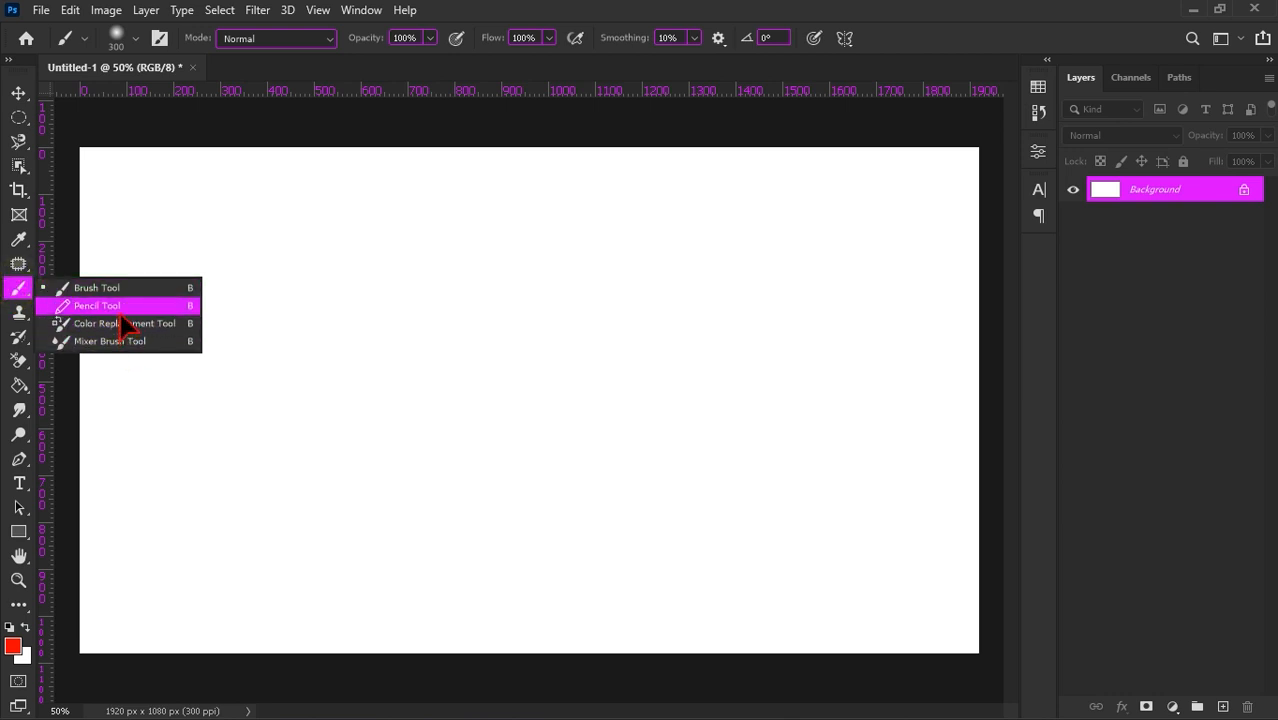
left_click(120, 308)
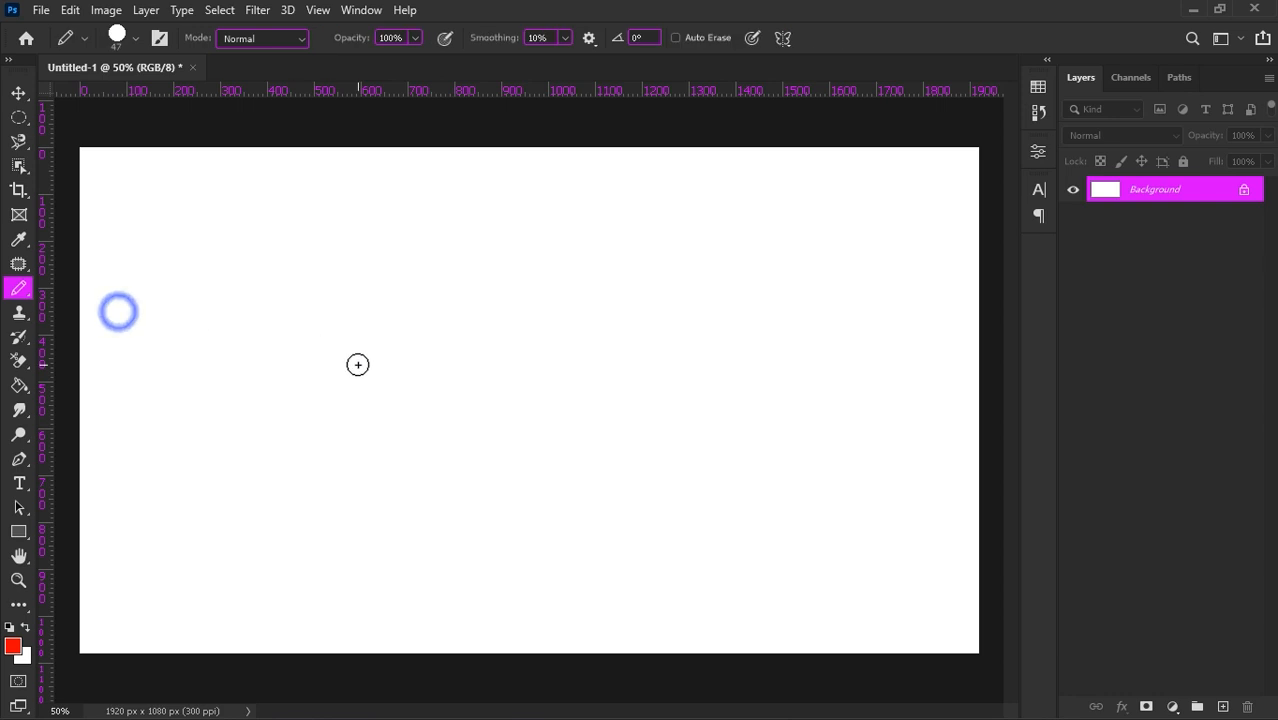
left_click_drag(201, 318, 532, 267)
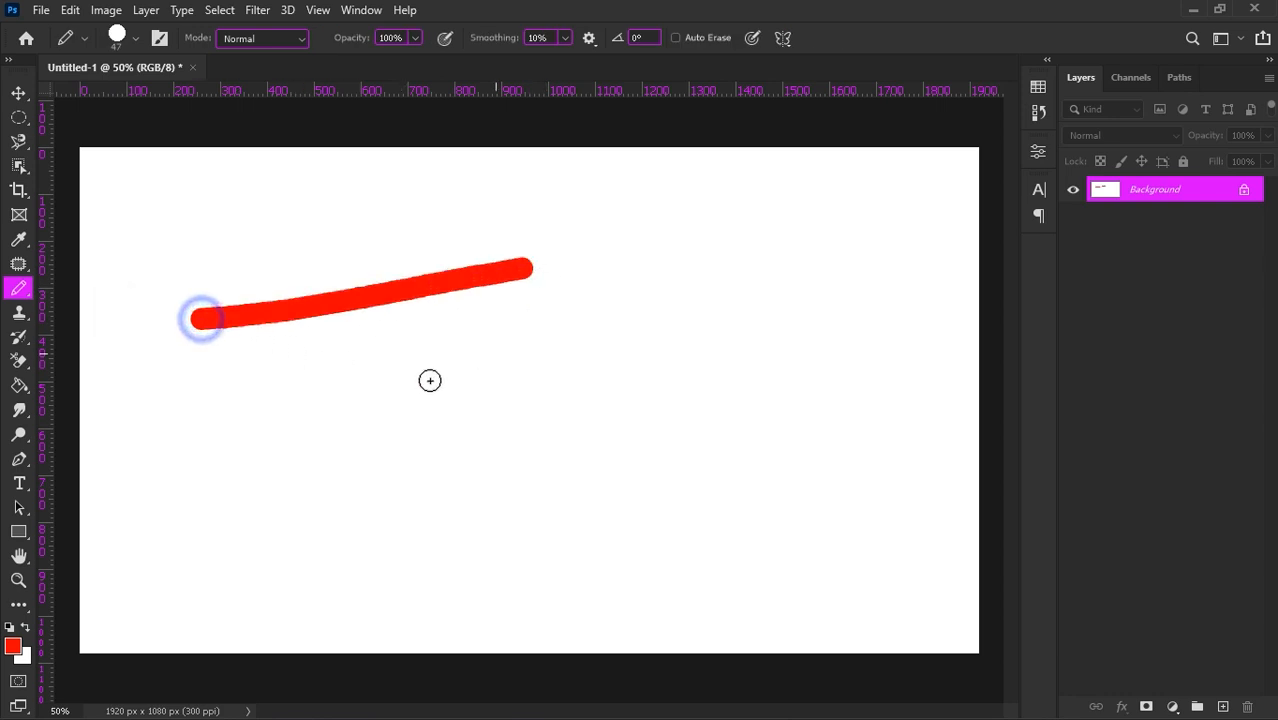
mouse_move(458, 373)
left_mouse_down()
mouse_move(491, 357)
mouse_move(237, 405)
left_mouse_up()
left_click_drag(540, 396, 802, 278)
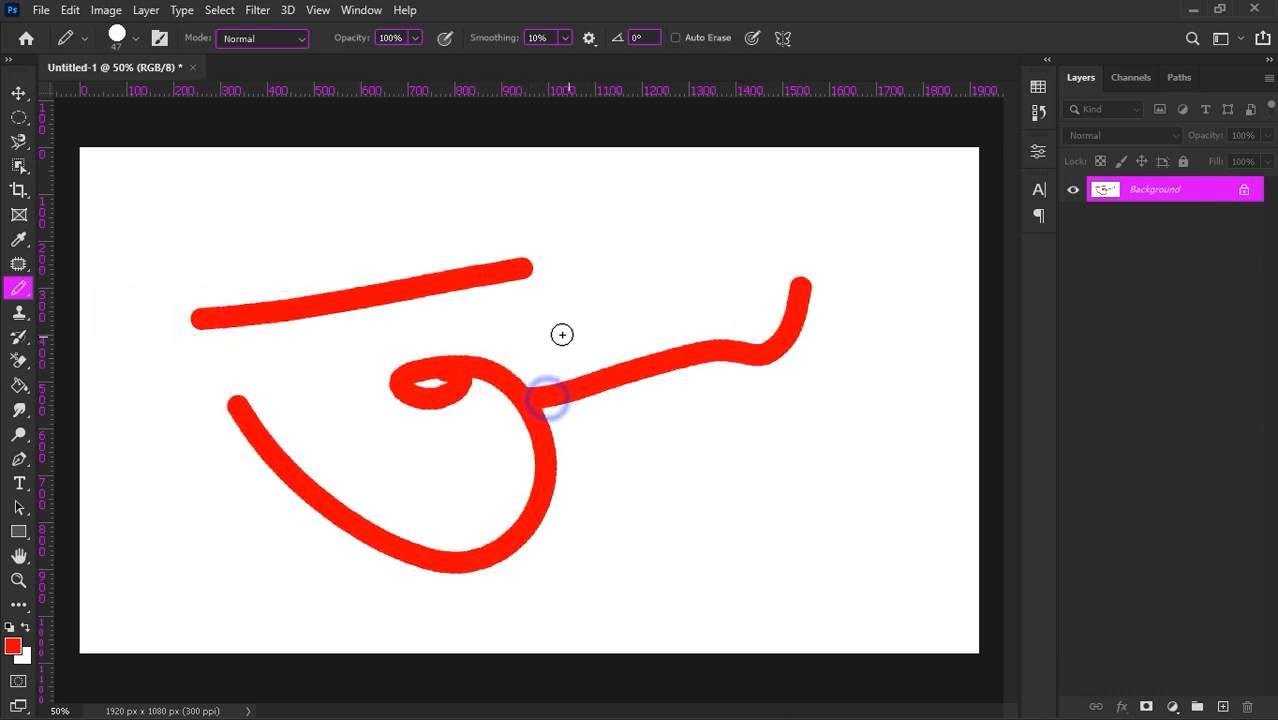
left_click_drag(243, 208, 159, 287)
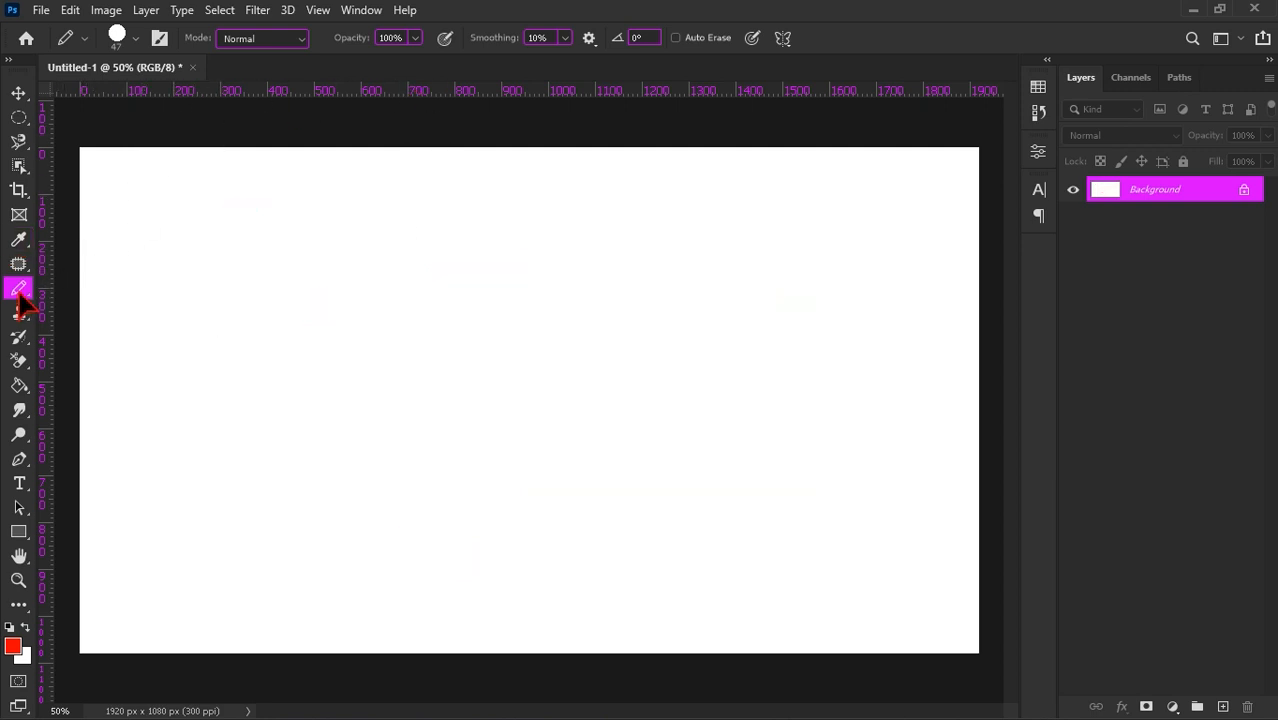
- Switch back to the Brush Tool and paint a soft, roughly horizontal red stroke across the upper left of the canvas
right_click(18, 288)
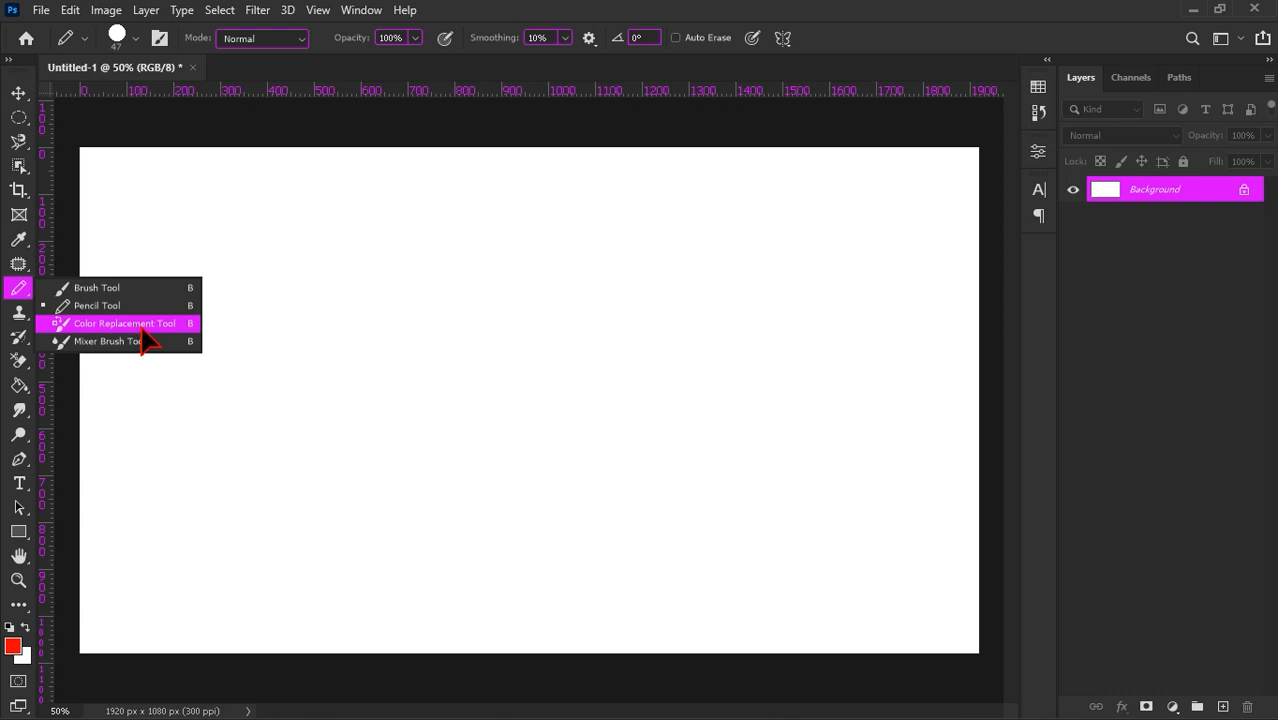
left_click(136, 290)
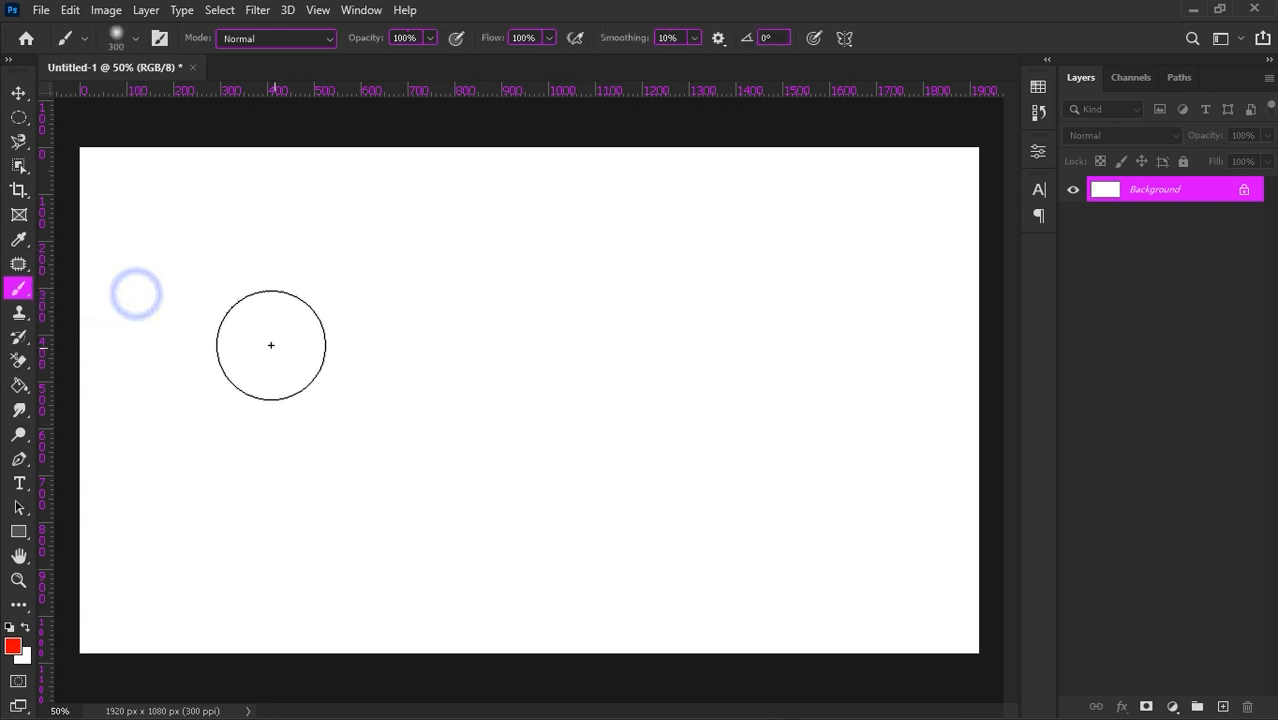
left_click_drag(237, 271, 597, 289)
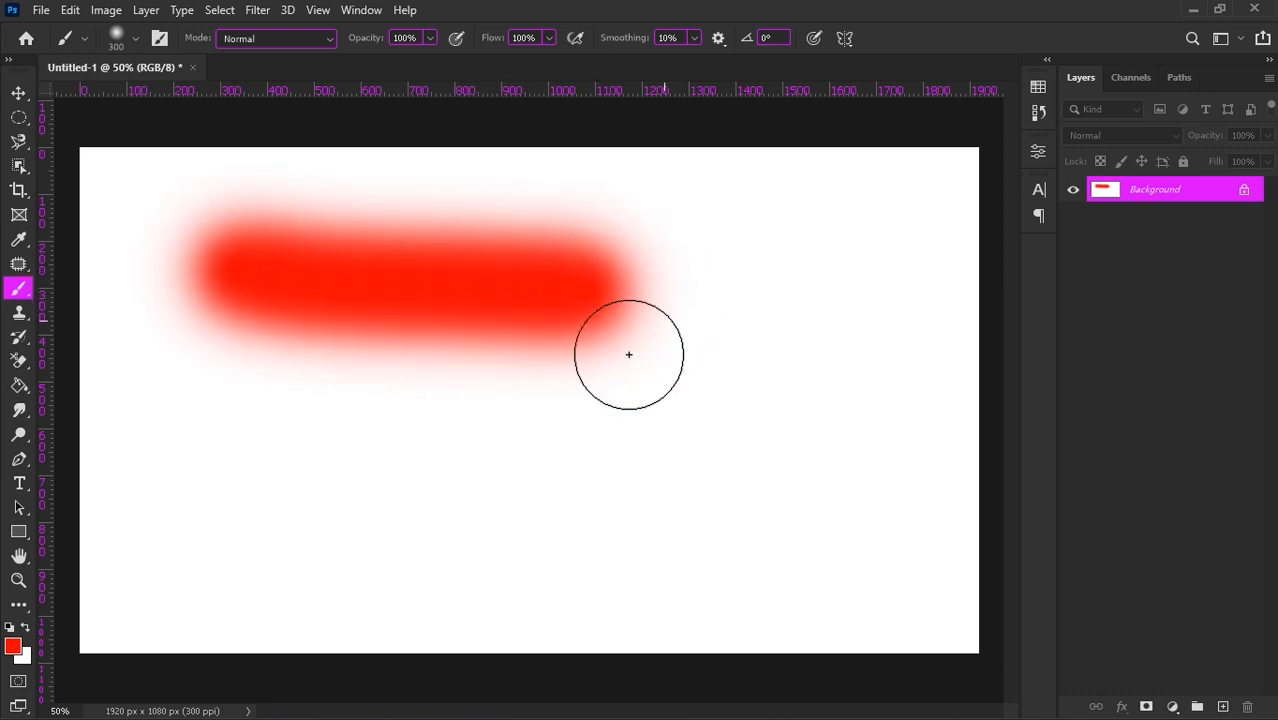
- Change the foreground color to blue and paint a soft, slightly rising stroke from the lower middle to the canvas's right edge
left_click(13, 646)
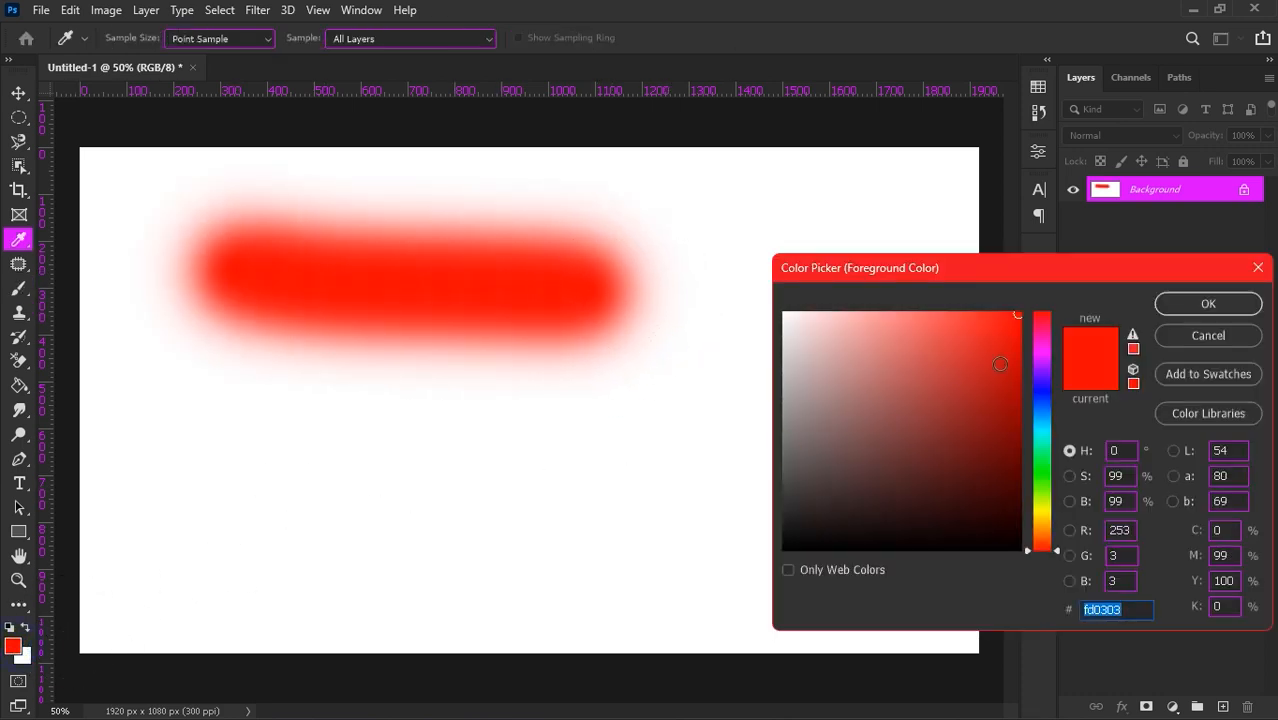
left_click(1041, 395)
left_click(1200, 305)
left_click_drag(515, 485, 1084, 368)
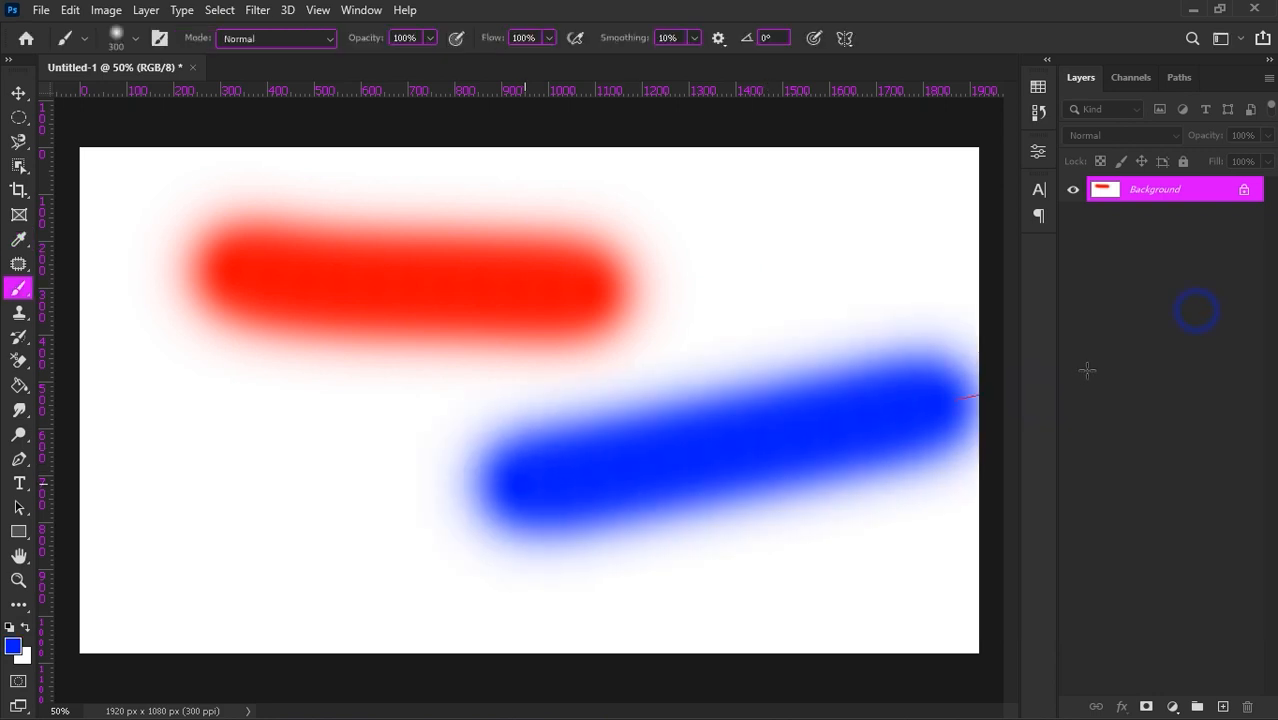
- Switch to the Color Replacement Tool and change the foreground color to bright green
left_click(19, 288)
left_click(103, 324)
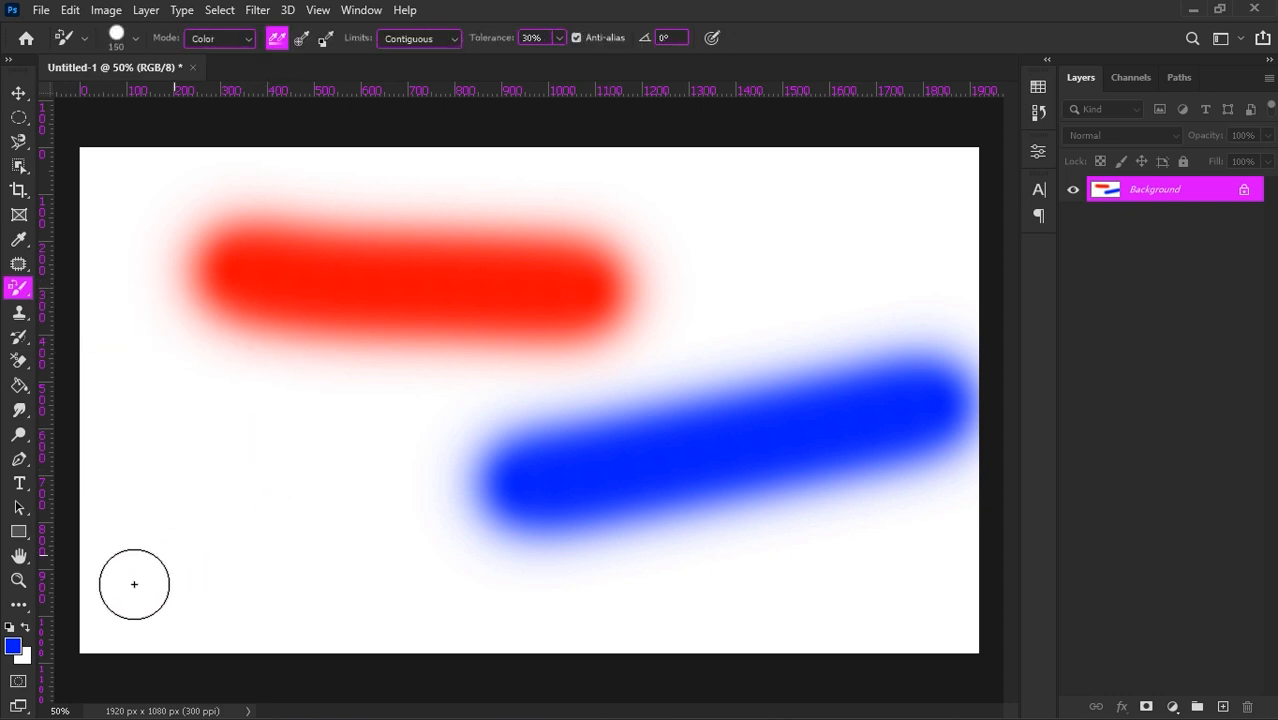
left_click(13, 646)
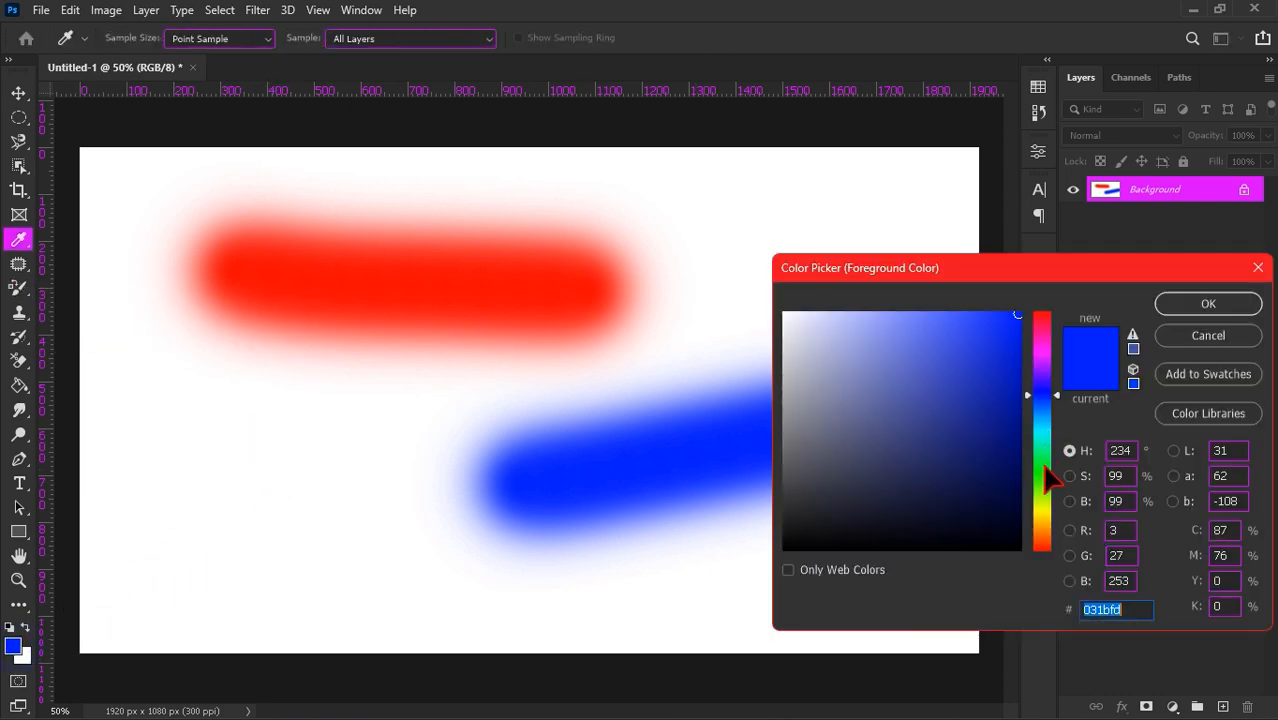
left_click_drag(1043, 497, 1043, 480)
left_click(1196, 305)
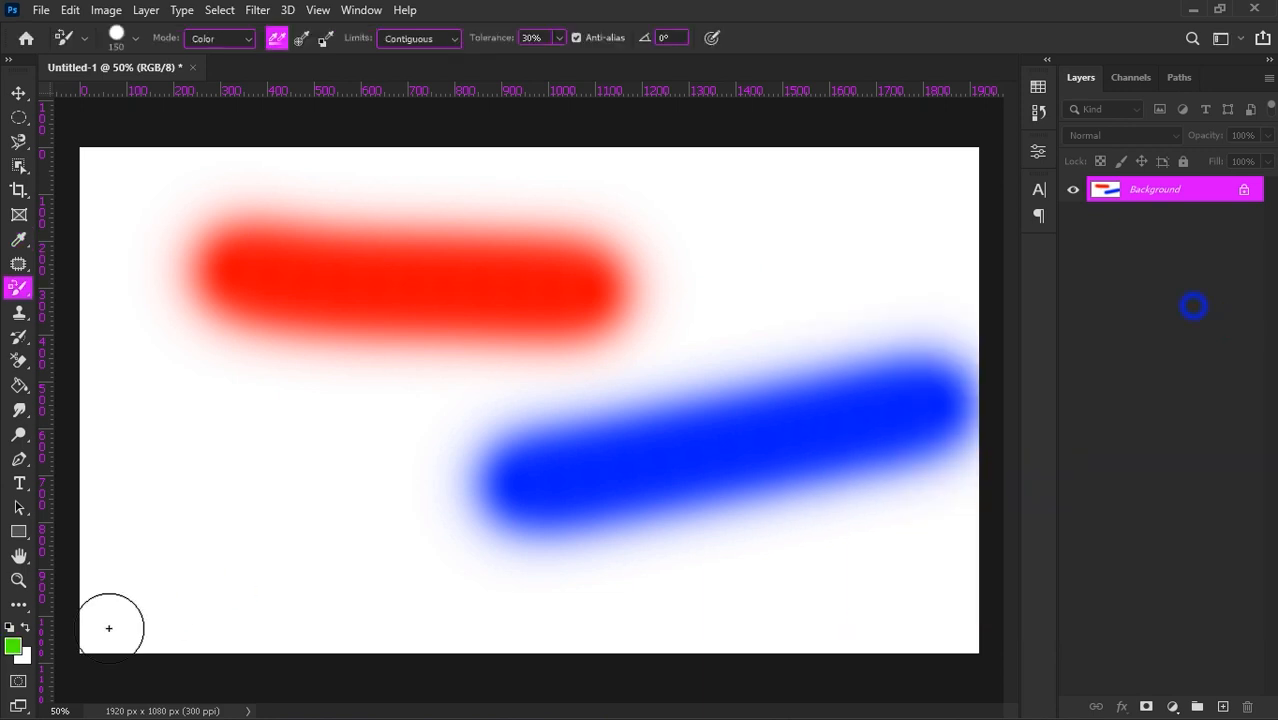
- Try painting green with the Color Replacement Tool on the blank white areas below and beside the strokes
mouse_move(148, 513)
left_mouse_down()
mouse_move(178, 550)
mouse_move(204, 540)
mouse_move(192, 540)
left_mouse_up()
left_click_drag(425, 594, 494, 619)
mouse_move(206, 471)
left_mouse_down()
mouse_move(208, 522)
mouse_move(160, 543)
left_mouse_up()
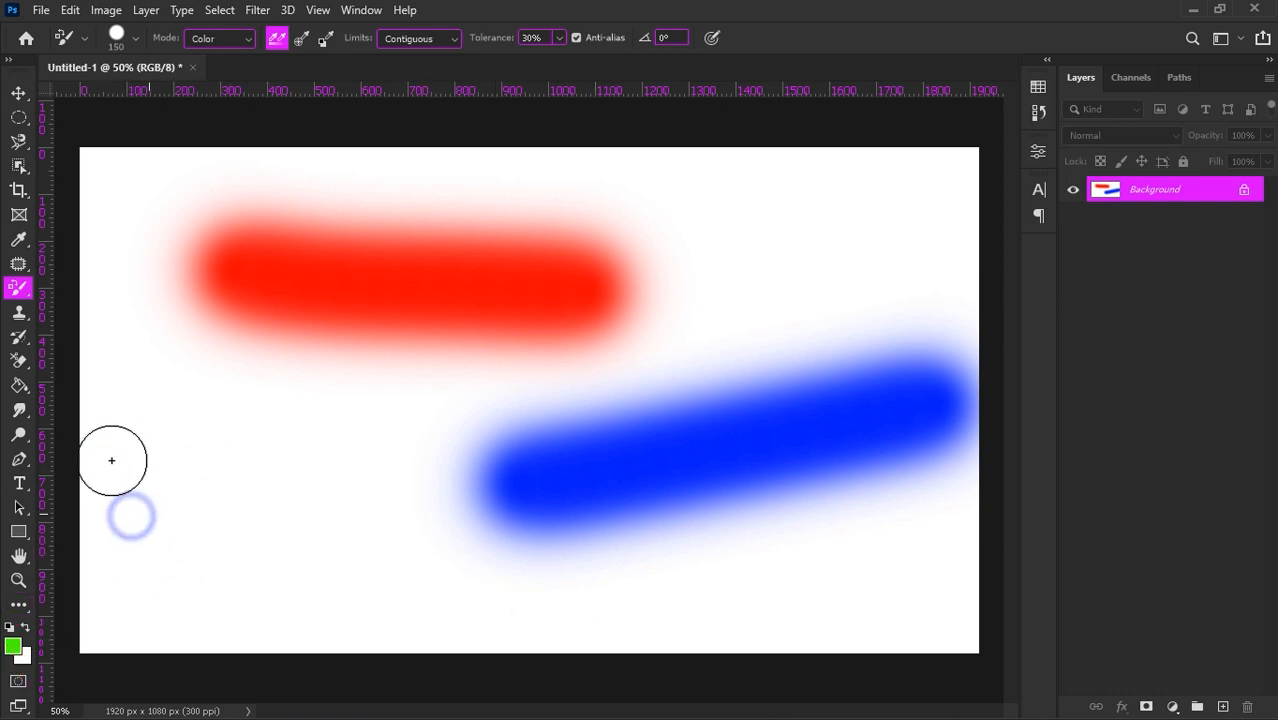
- Recolor parts of the red and blue strokes green with the Color Replacement Tool, including a diagonal pass across the red stroke's right end
right_click(10, 287)
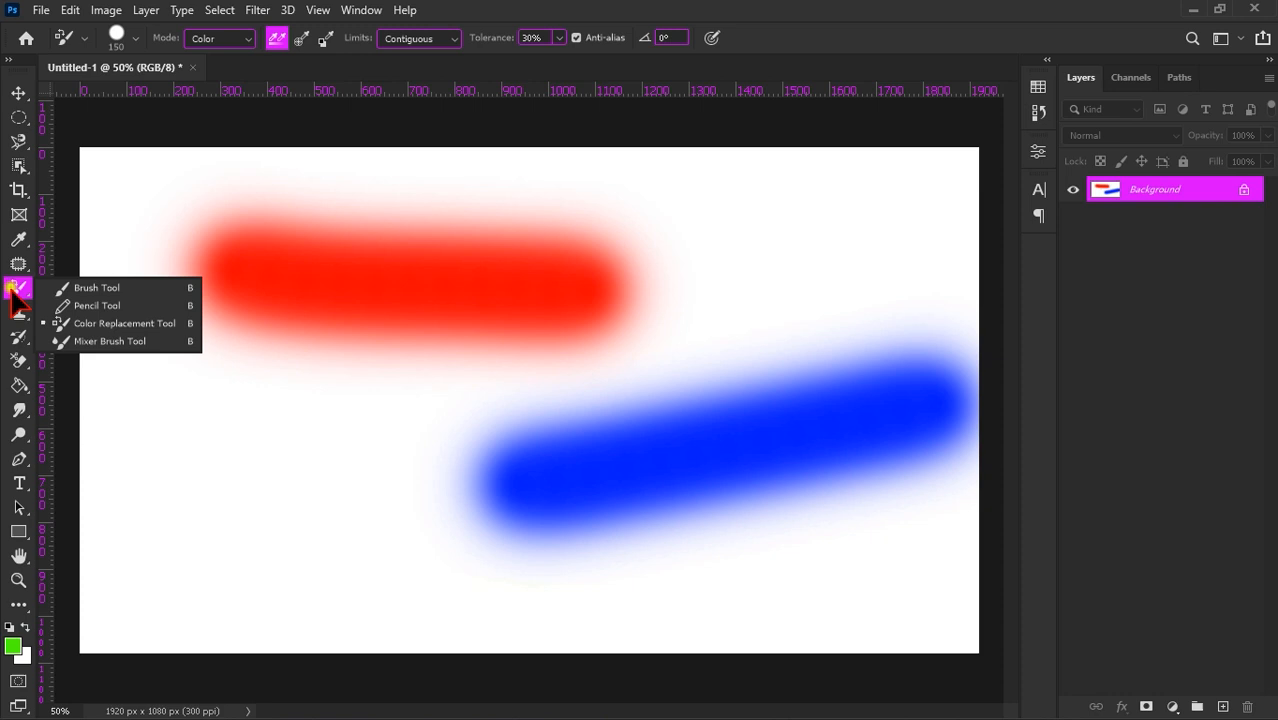
left_click(169, 327)
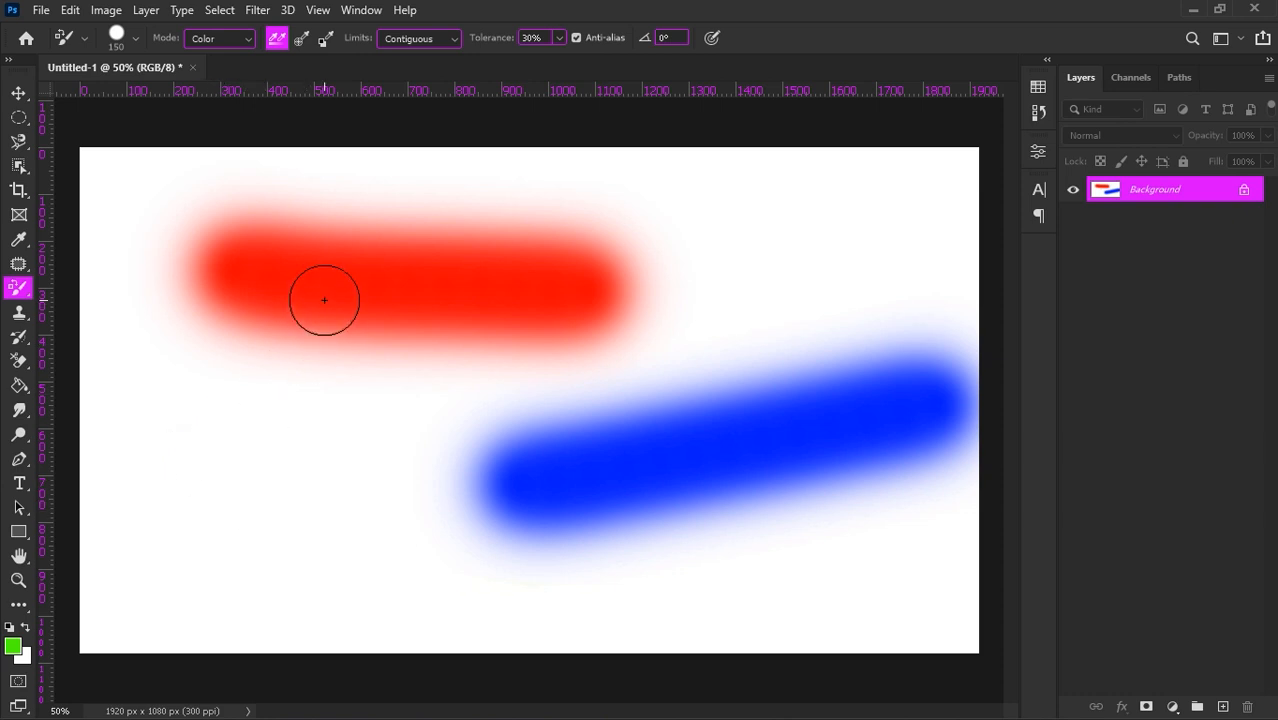
left_click_drag(362, 271, 457, 275)
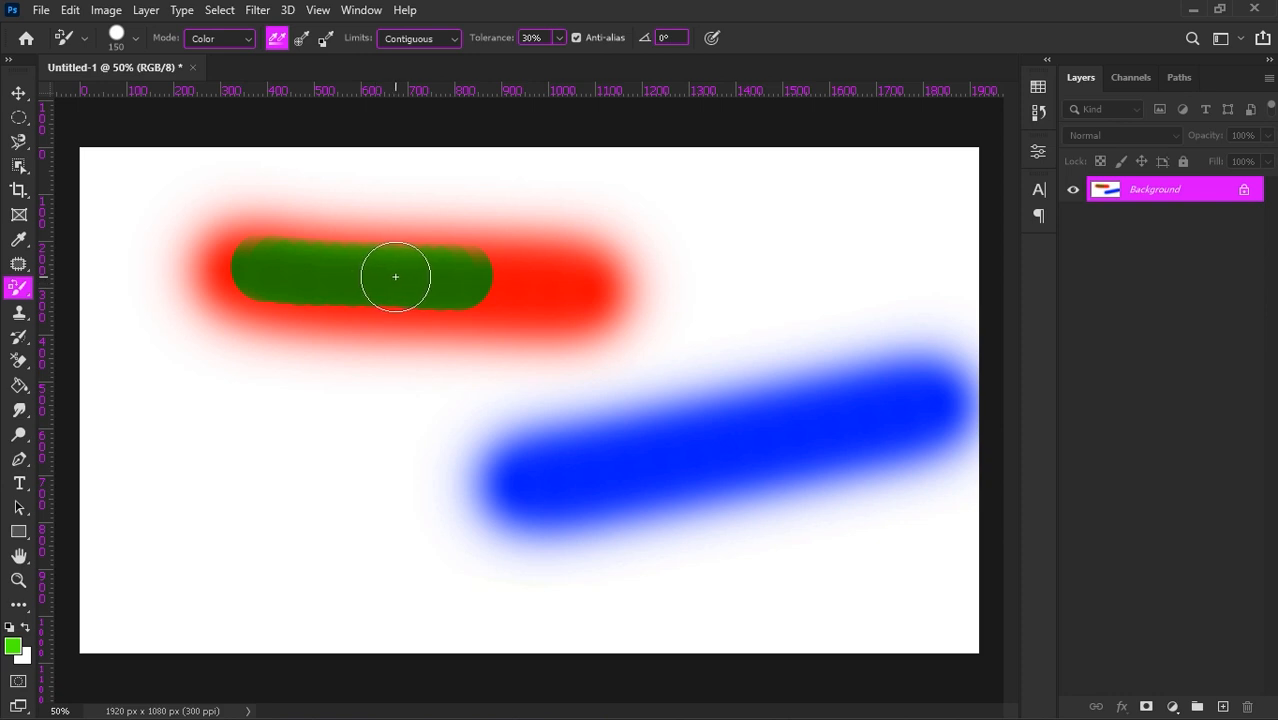
mouse_move(713, 430)
left_mouse_down()
mouse_move(556, 480)
mouse_move(507, 480)
left_mouse_up()
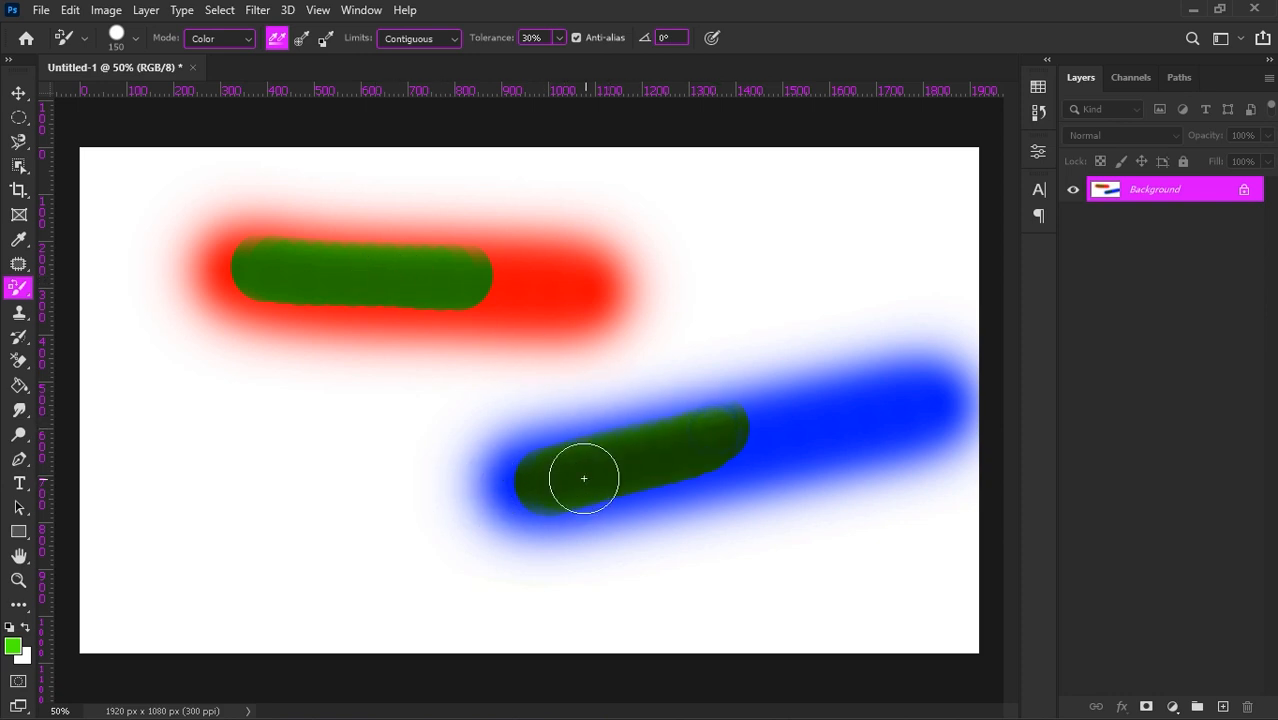
mouse_move(603, 232)
left_mouse_down()
mouse_move(492, 379)
mouse_move(394, 448)
left_mouse_up()
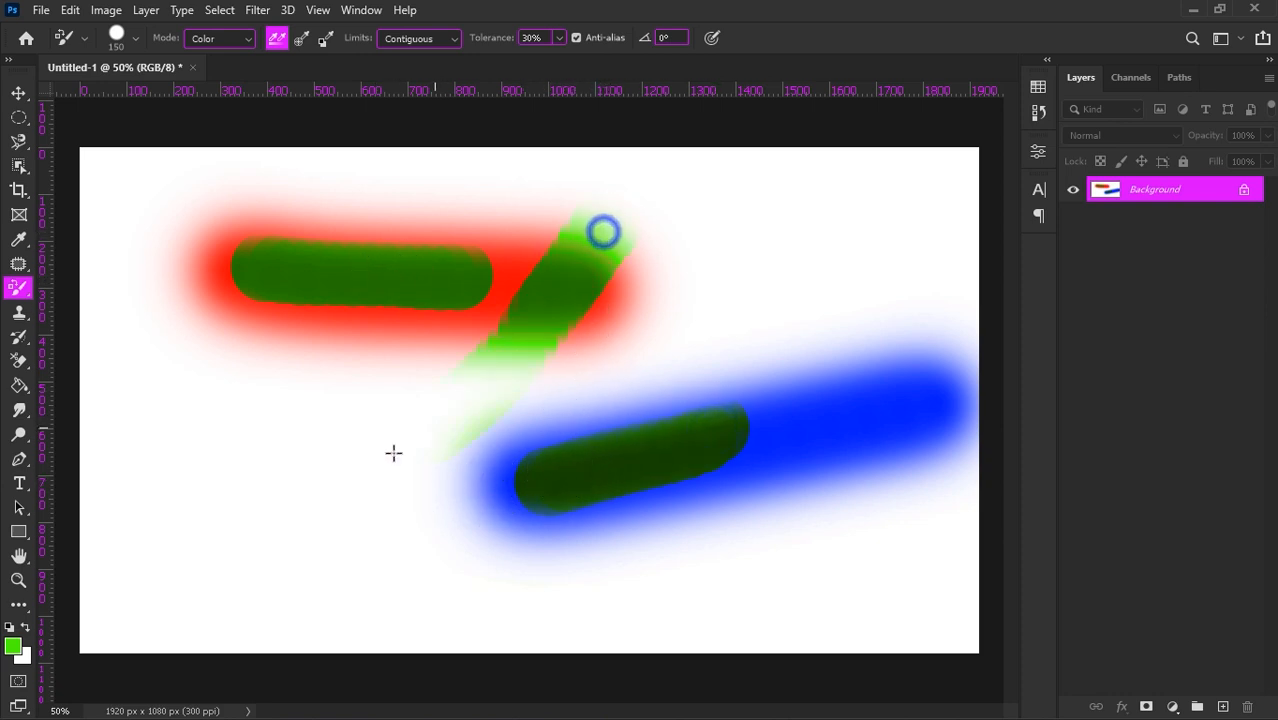
left_click(225, 408)
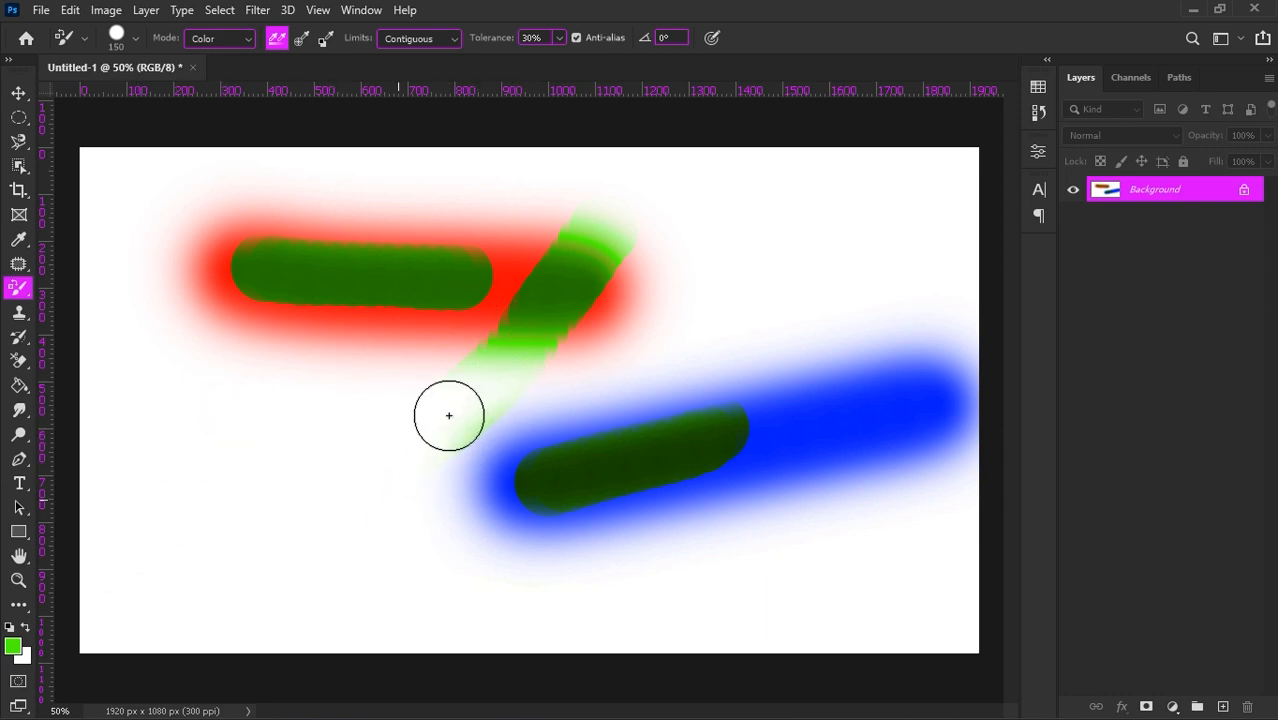
- Select the Mixer Brush Tool and clear the canvas by filling it with the white background color
right_click(18, 288)
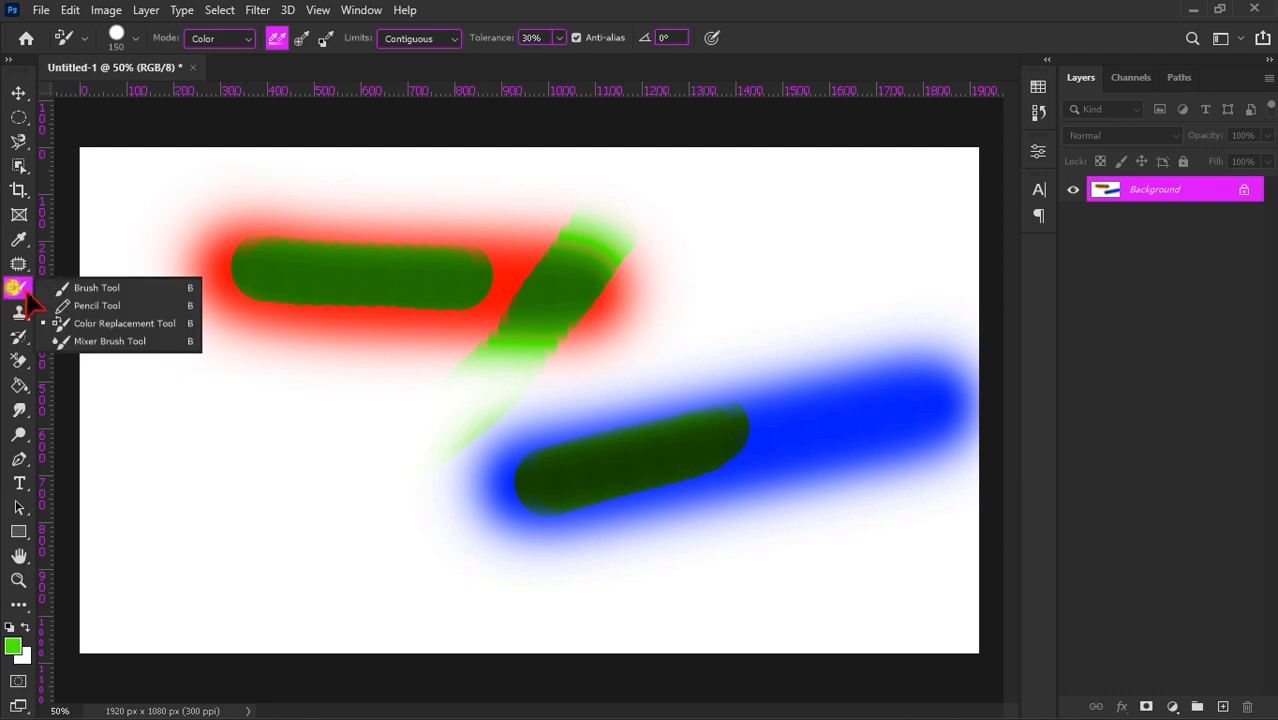
left_click(127, 341)
key("ctrl+BackSpace")
- Switch to the Brush Tool and paint a soft horizontal green stroke across the upper part of the canvas
right_click(18, 288)
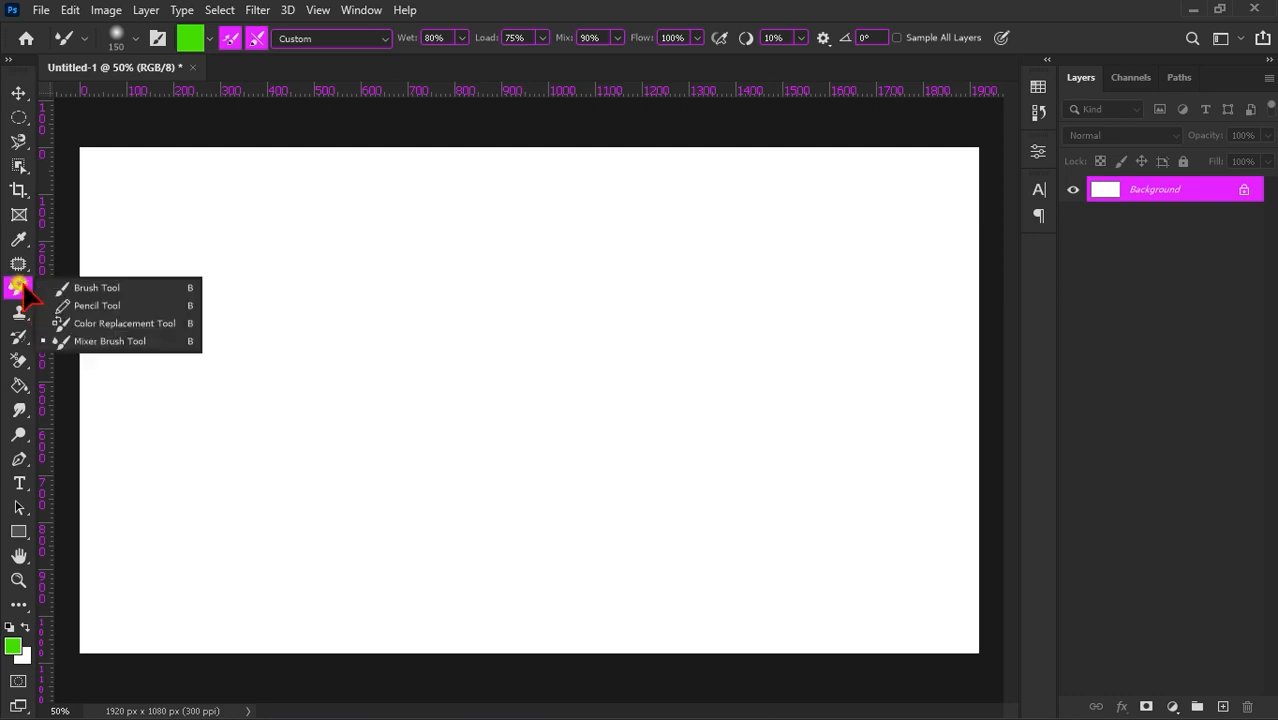
left_click(96, 293)
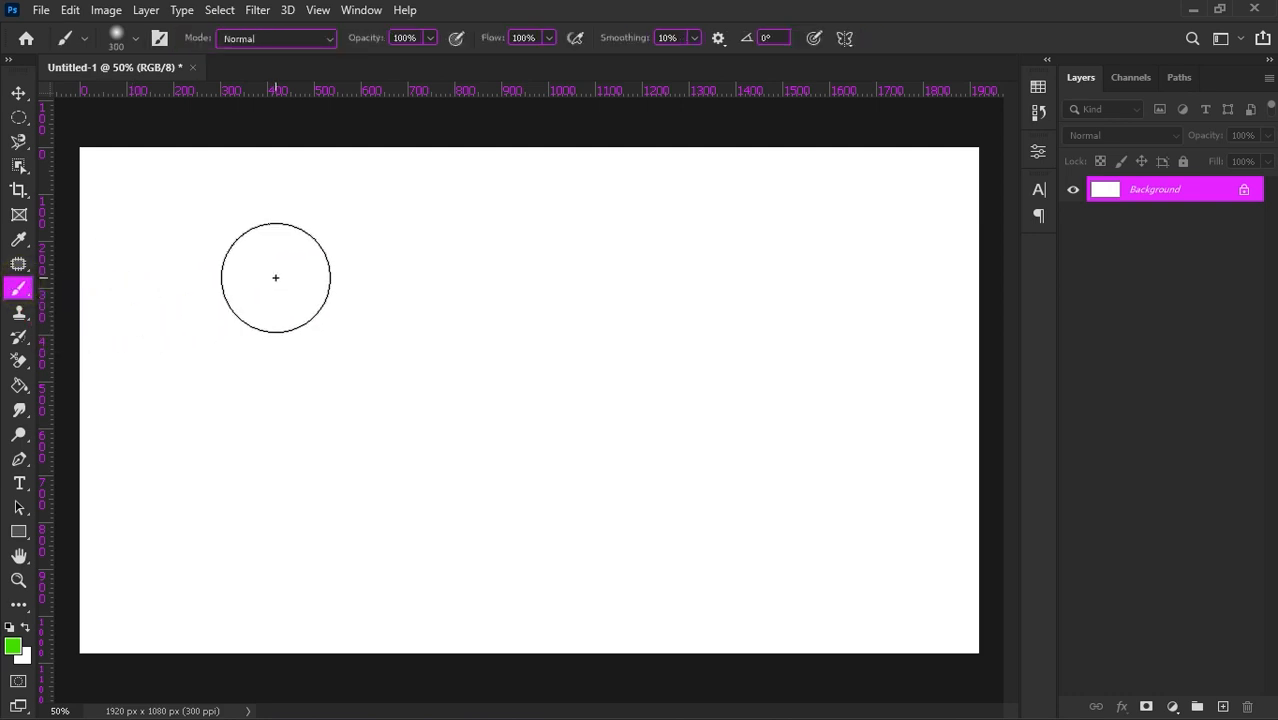
left_click_drag(275, 277, 645, 279)
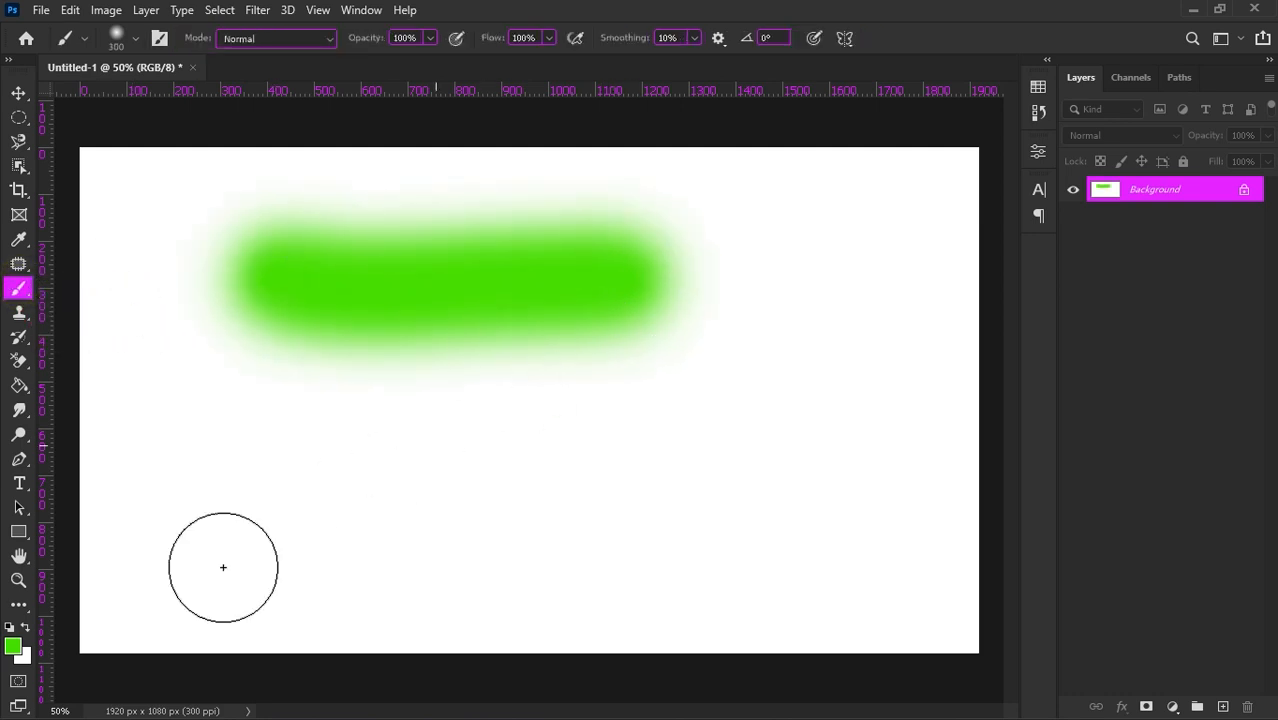
- Set the foreground color to pink fd039c and paint a soft horizontal stroke just below the green one
left_click(14, 646)
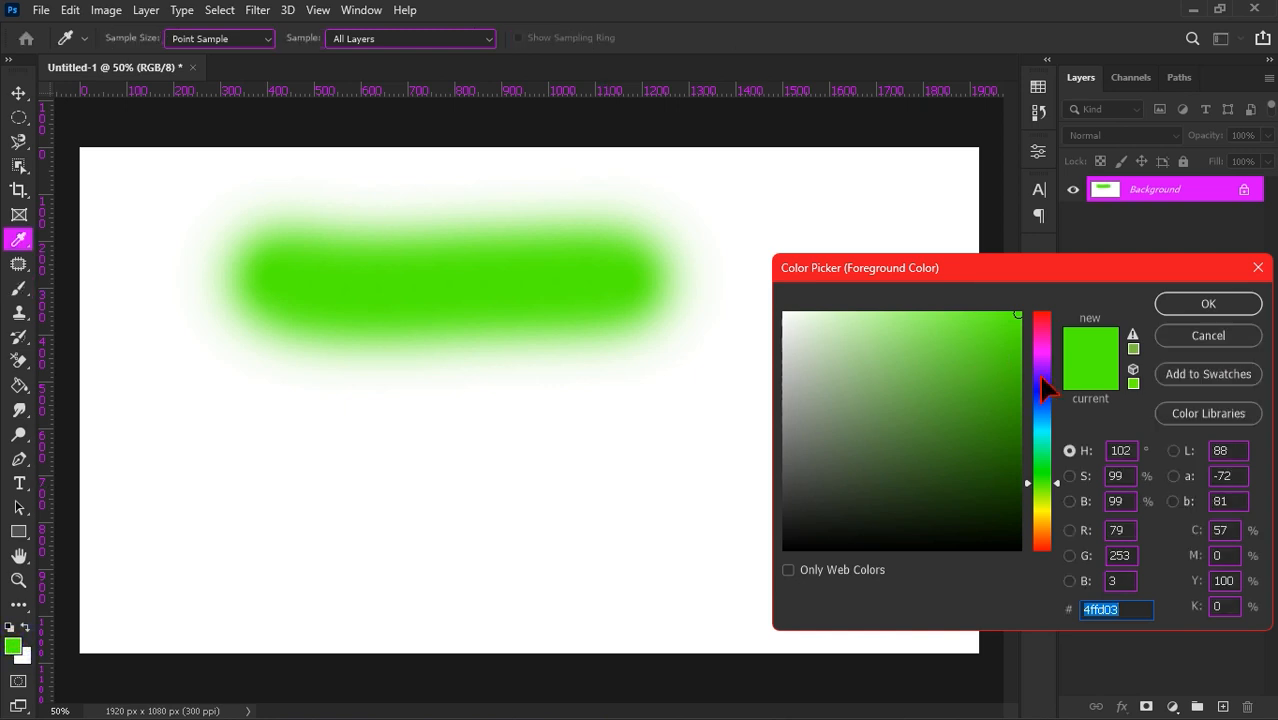
left_click(1042, 336)
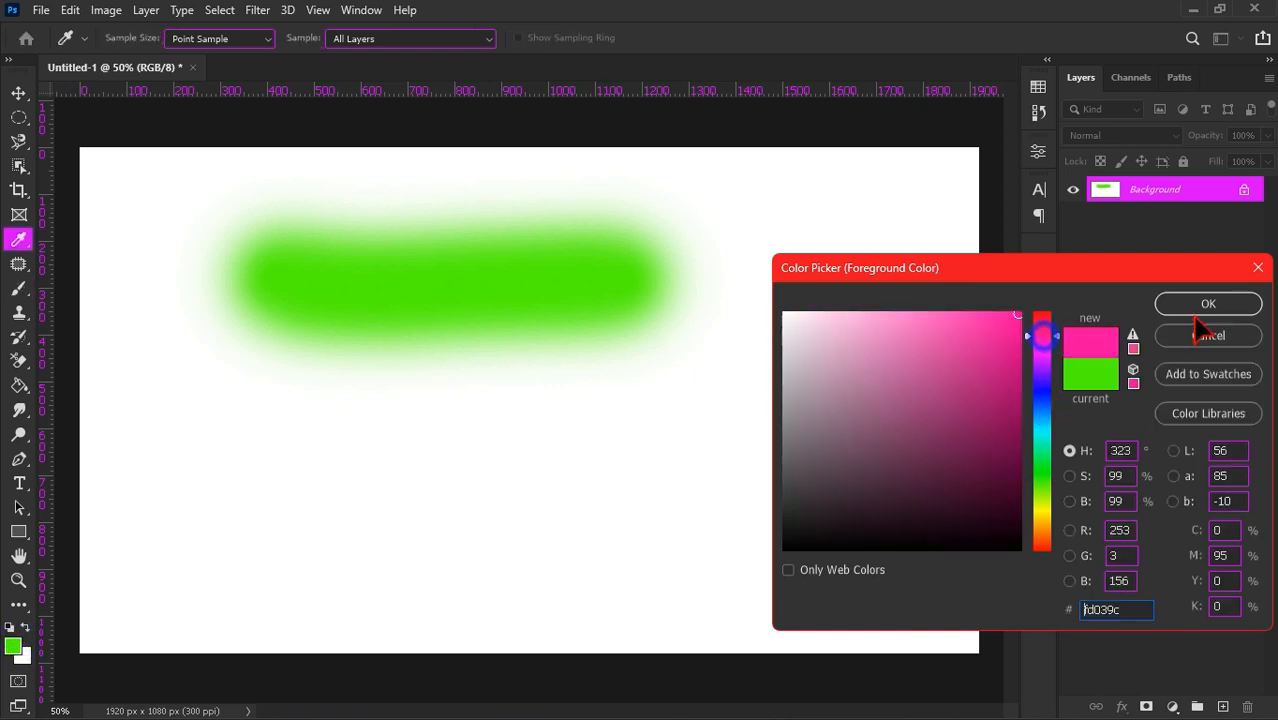
left_click(1200, 305)
left_click_drag(250, 419, 750, 400)
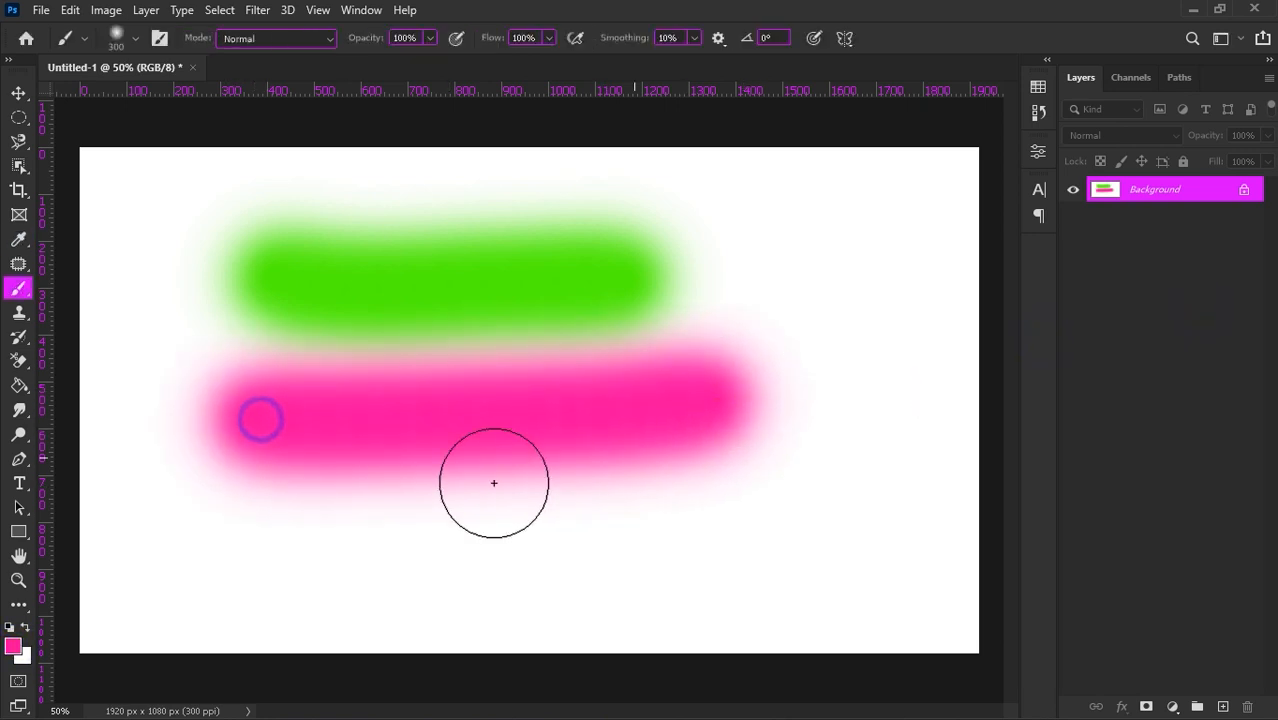
- Switch to the Mixer Brush Tool and enlarge its brush size to 400
left_click(20, 287)
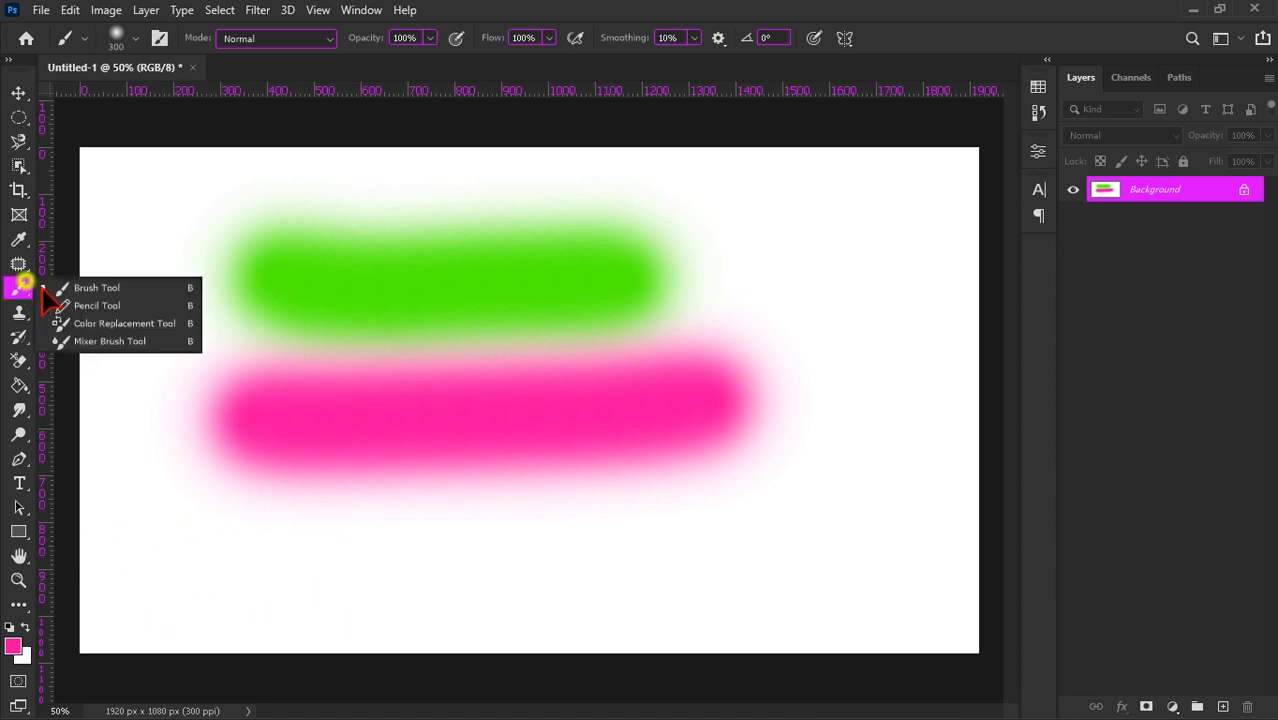
left_click(104, 342)
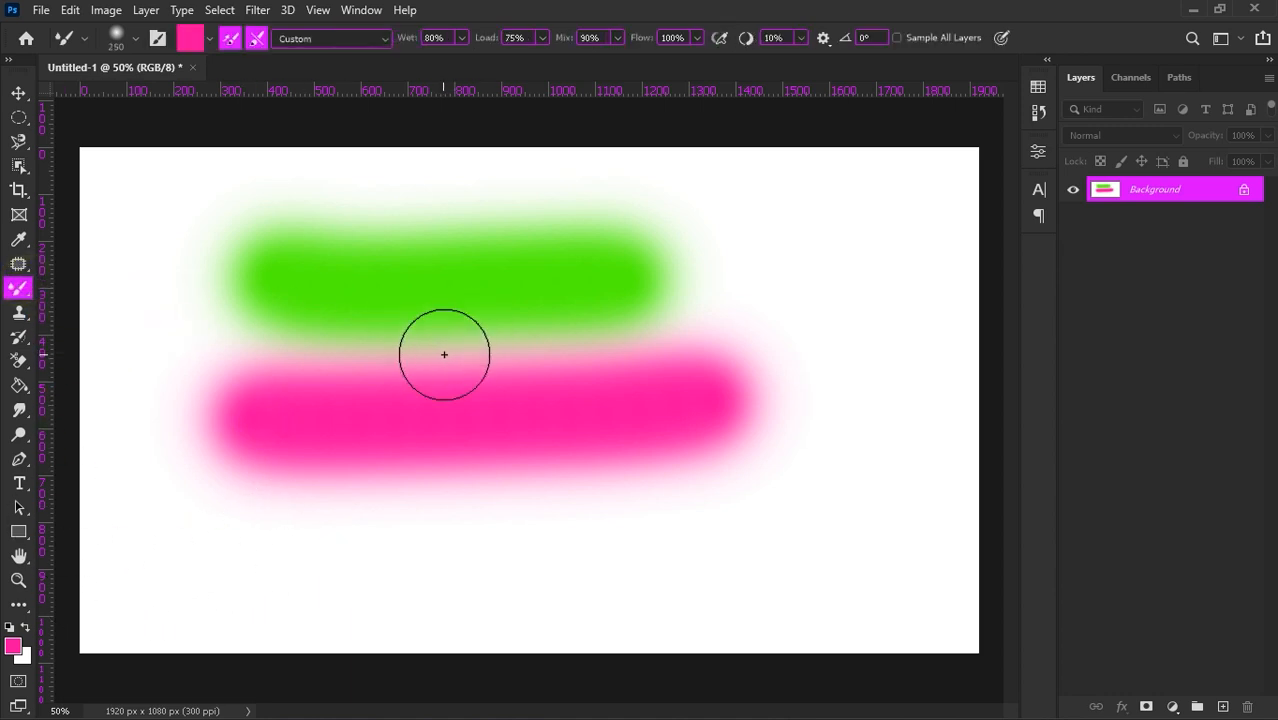
key("bracketright")
key("bracketright")
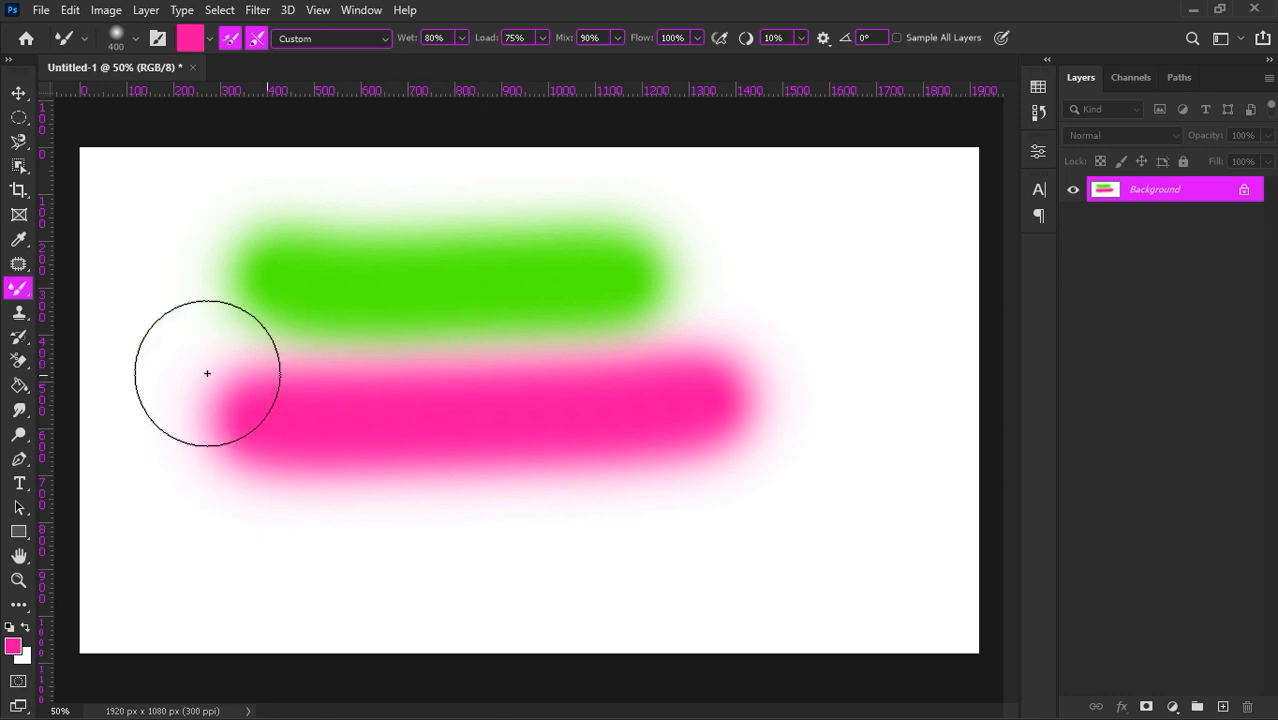
left_click(18, 287)
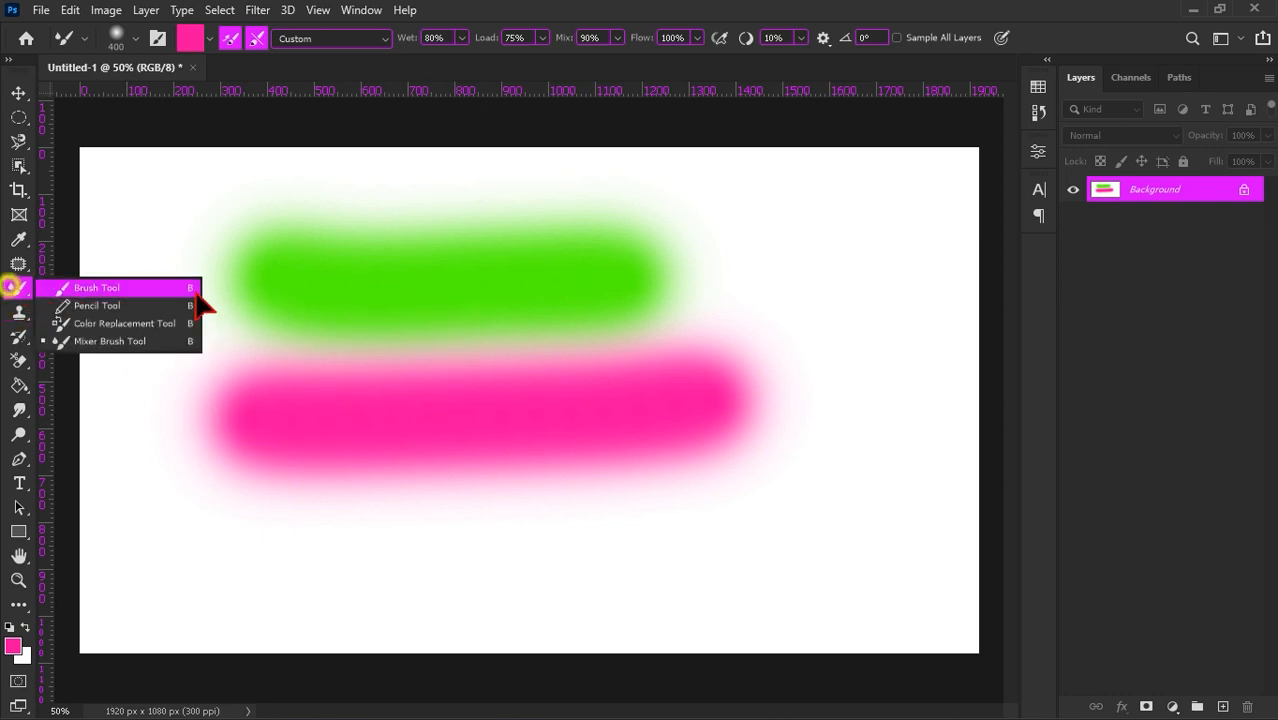
left_click(132, 343)
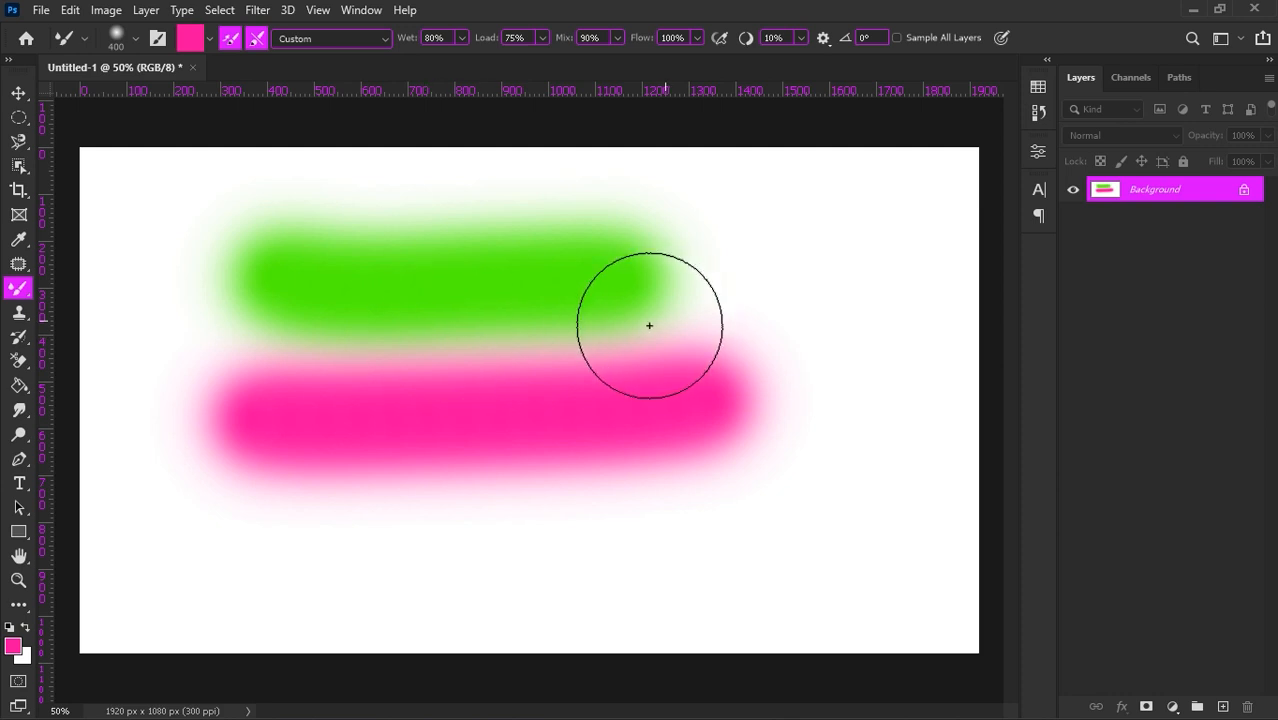
- Blend the green and pink strokes together along their shared edge with repeated Mixer Brush strokes
mouse_move(575, 335)
left_mouse_down()
mouse_move(437, 340)
mouse_move(391, 365)
mouse_move(398, 376)
left_mouse_up()
mouse_move(449, 308)
left_mouse_down()
mouse_move(450, 363)
mouse_move(451, 352)
left_mouse_up()
mouse_move(508, 331)
left_mouse_down()
mouse_move(519, 386)
mouse_move(533, 347)
mouse_move(565, 322)
mouse_move(539, 348)
left_mouse_up()
left_click_drag(364, 334, 325, 368)
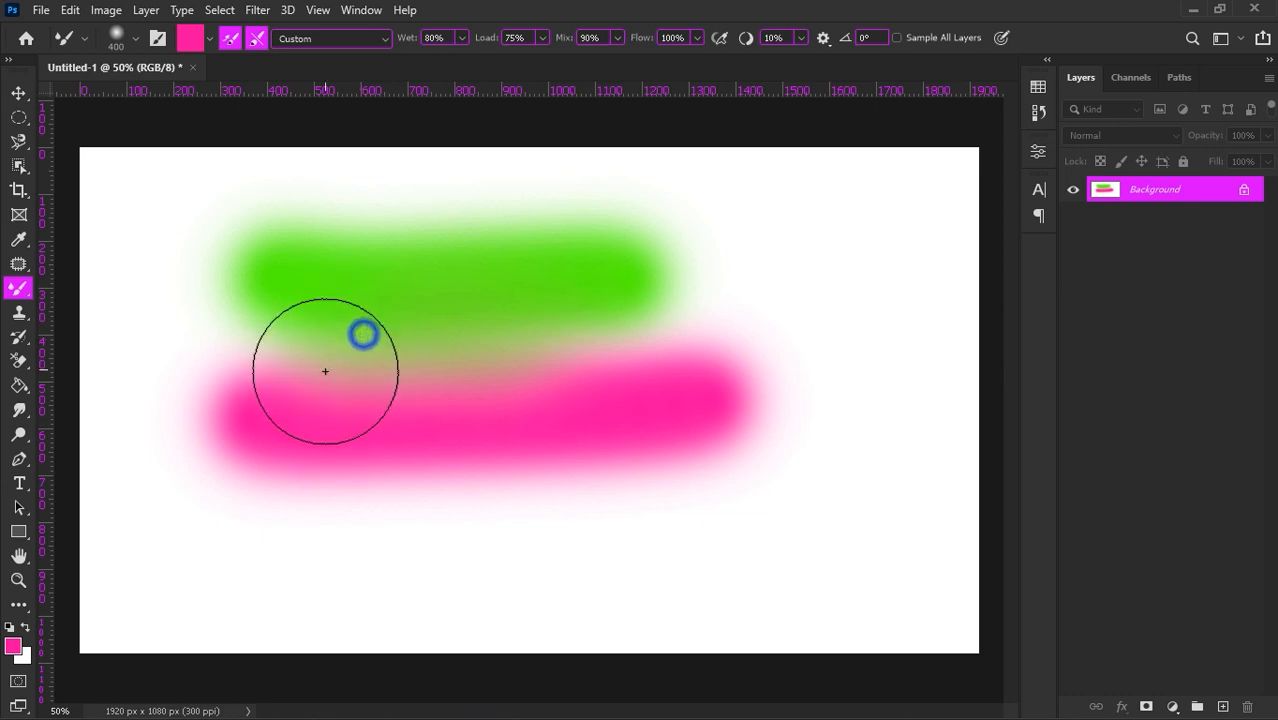
left_click(354, 374)
mouse_move(533, 387)
left_mouse_down()
mouse_move(589, 375)
mouse_move(590, 314)
mouse_move(559, 334)
mouse_move(325, 345)
mouse_move(600, 336)
left_mouse_up()
left_click_drag(582, 338, 197, 352)
left_click_drag(408, 348, 655, 334)
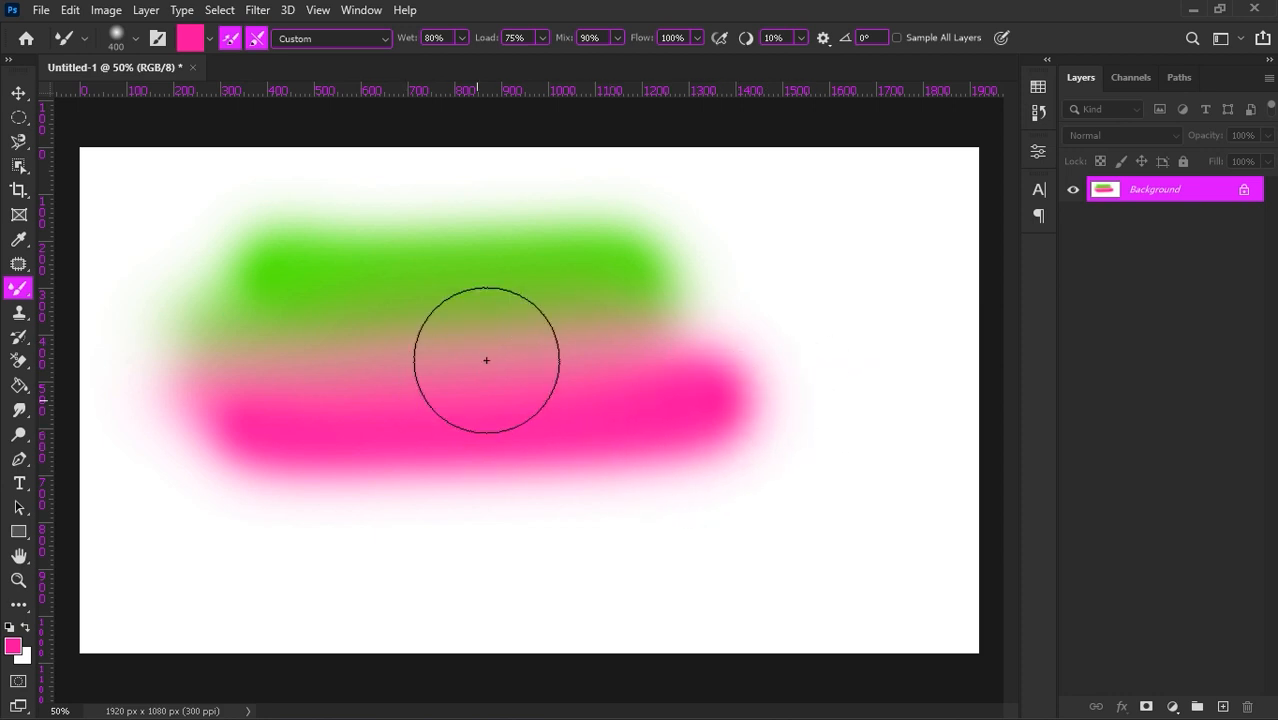
- Switch from the Mixer Brush back to the regular Brush Tool
right_click(18, 290)
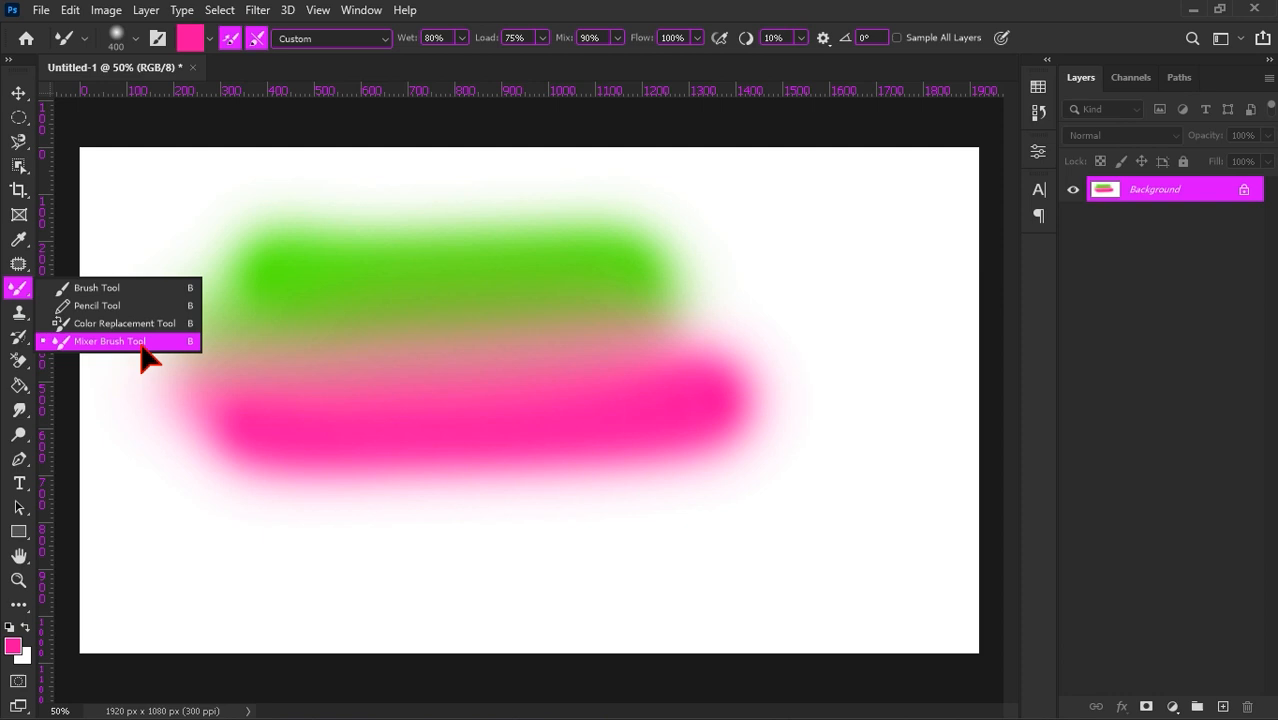
left_click(125, 288)
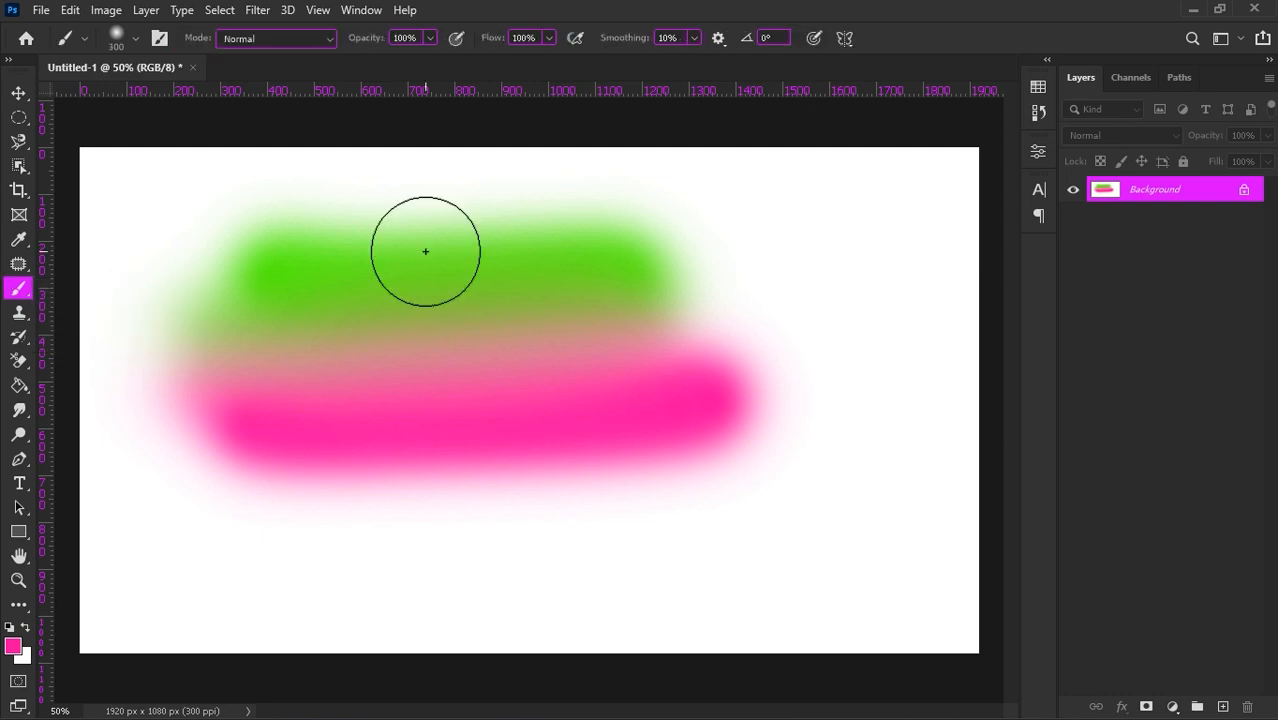